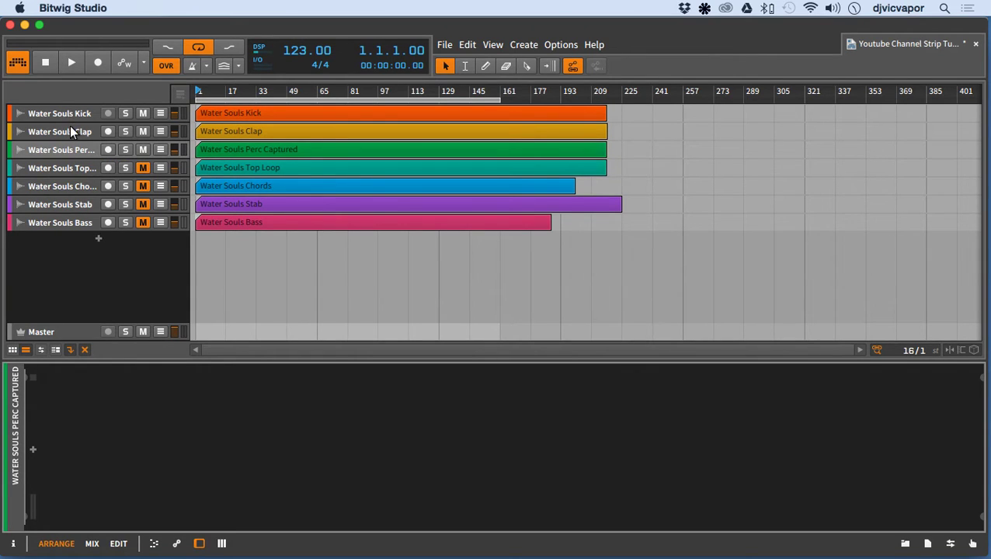
Step: Insert the FabFilter Saturn plug-in into the Water Souls Kick track's empty device chain
click(76, 113)
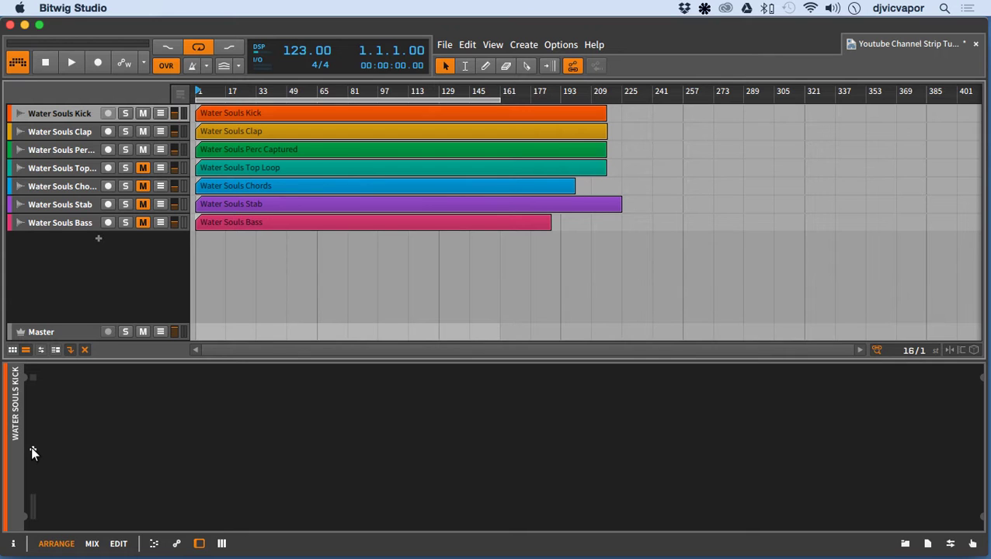
click(32, 450)
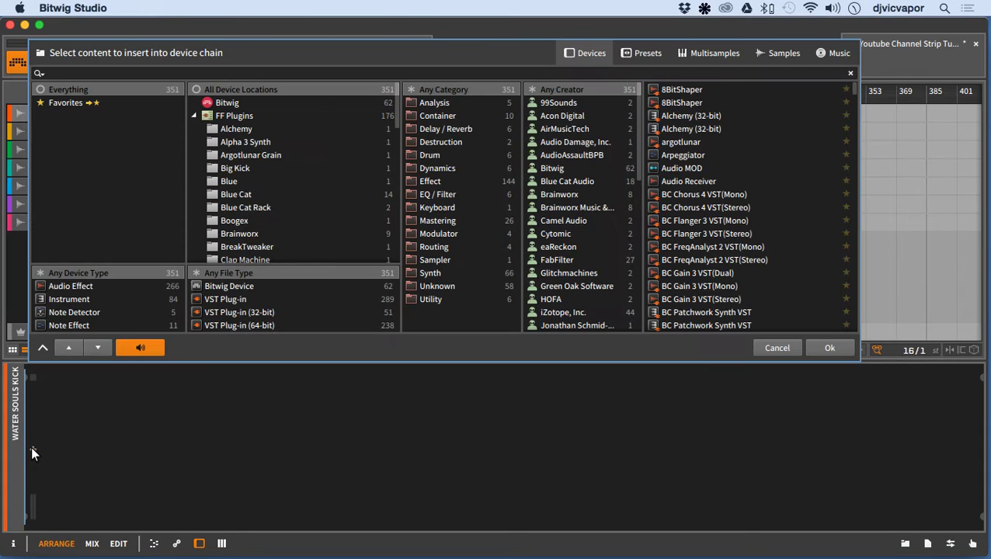
scroll(254, 210, down, 3)
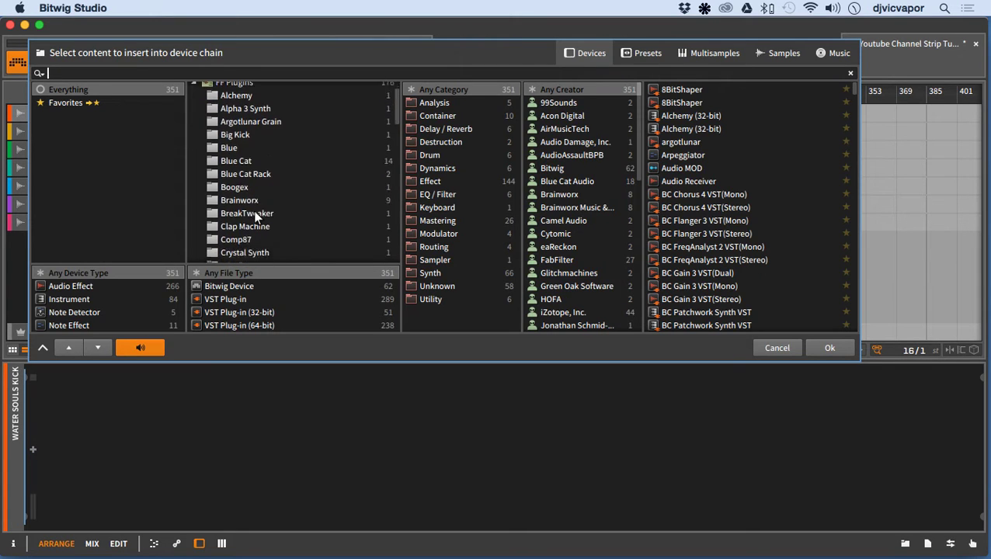
scroll(253, 212, down, 2)
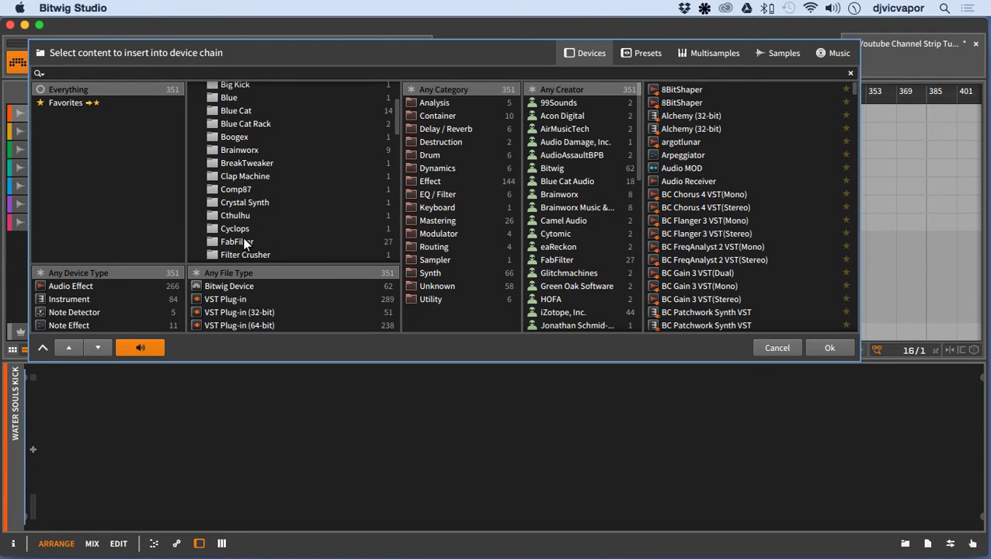
click(243, 243)
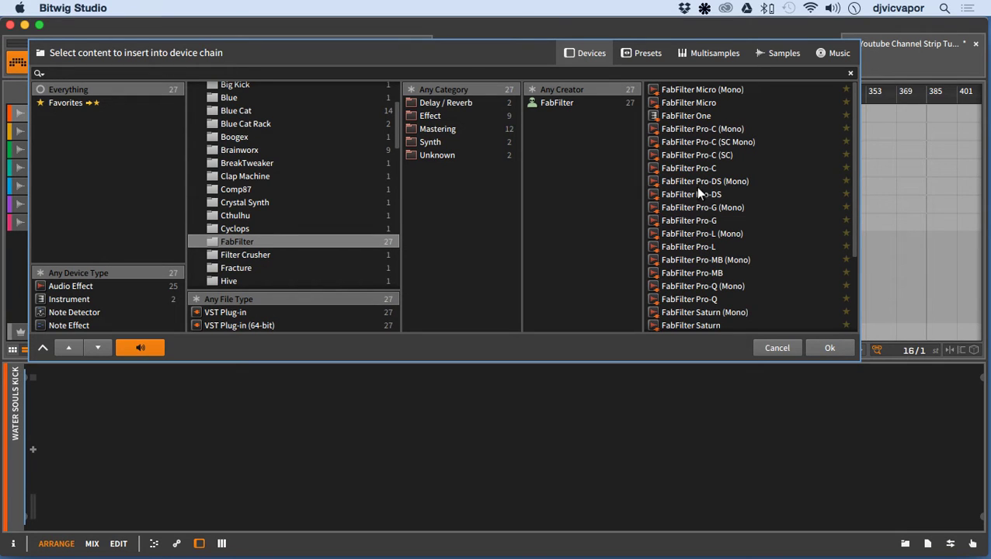
click(694, 326)
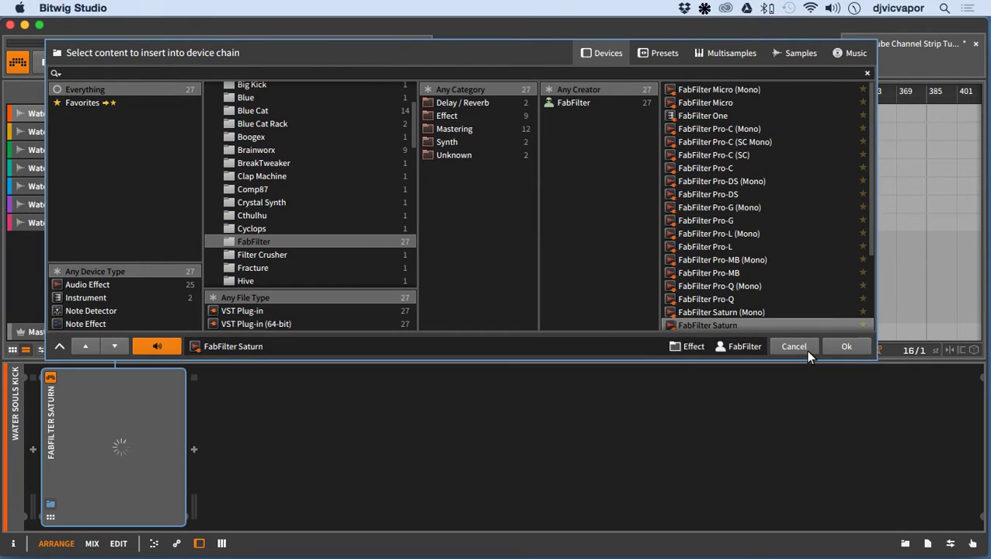
click(834, 350)
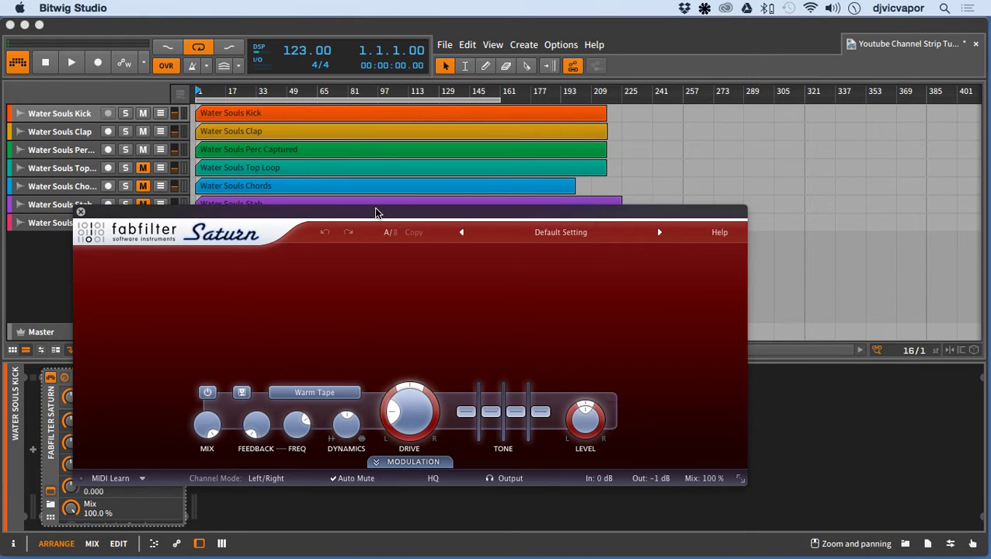
drag(376, 213, 483, 210)
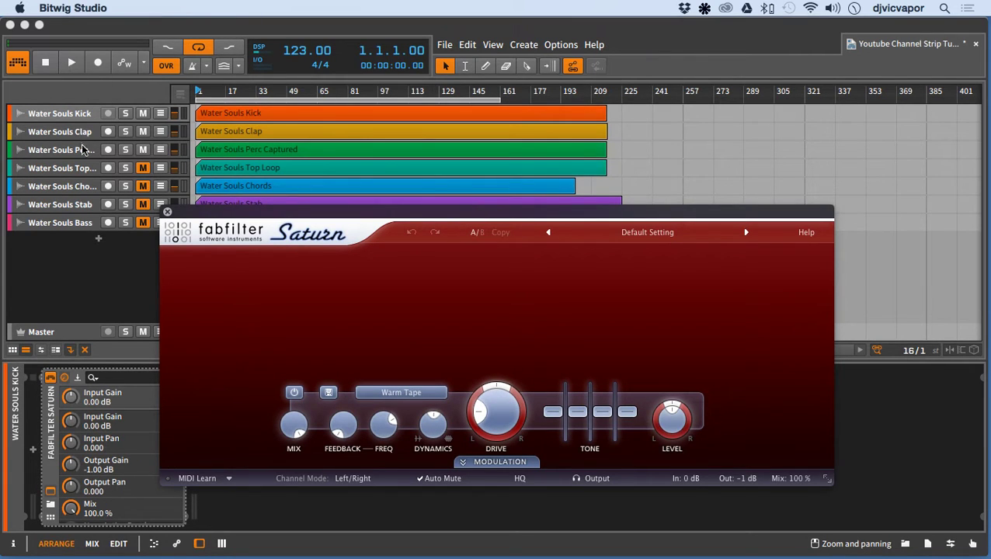
Step: Solo the Water Souls Kick track during playback and set Saturn's band style to Gentle Saturation
click(72, 64)
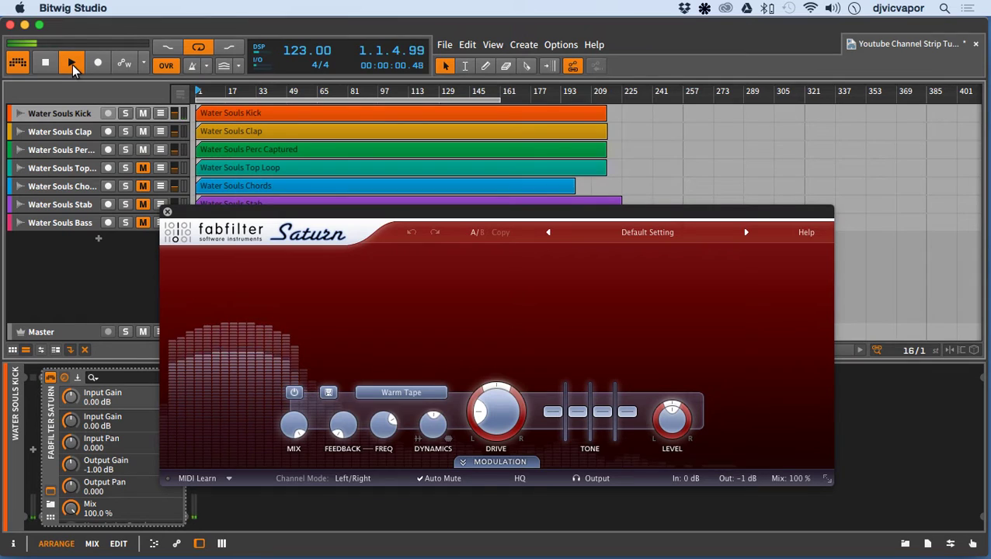
click(125, 114)
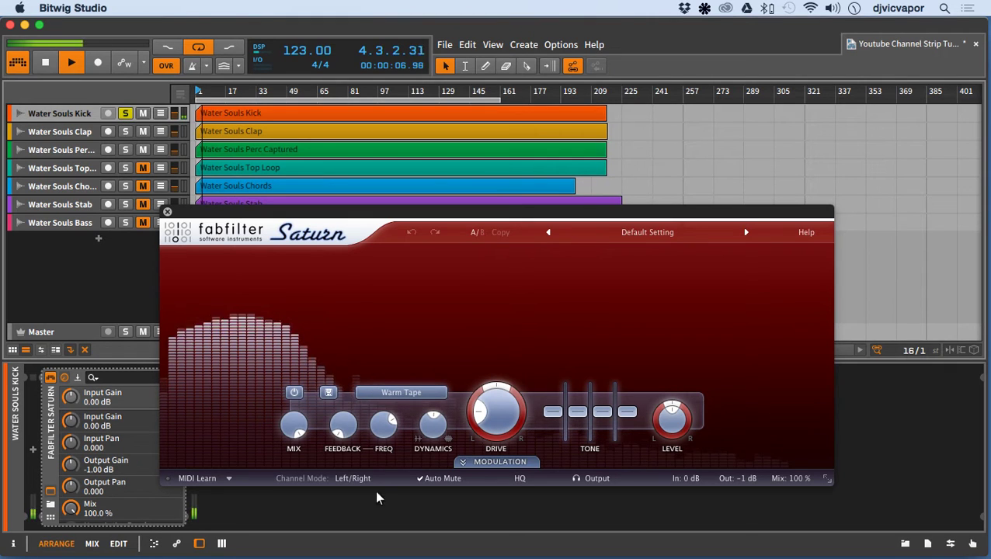
click(416, 394)
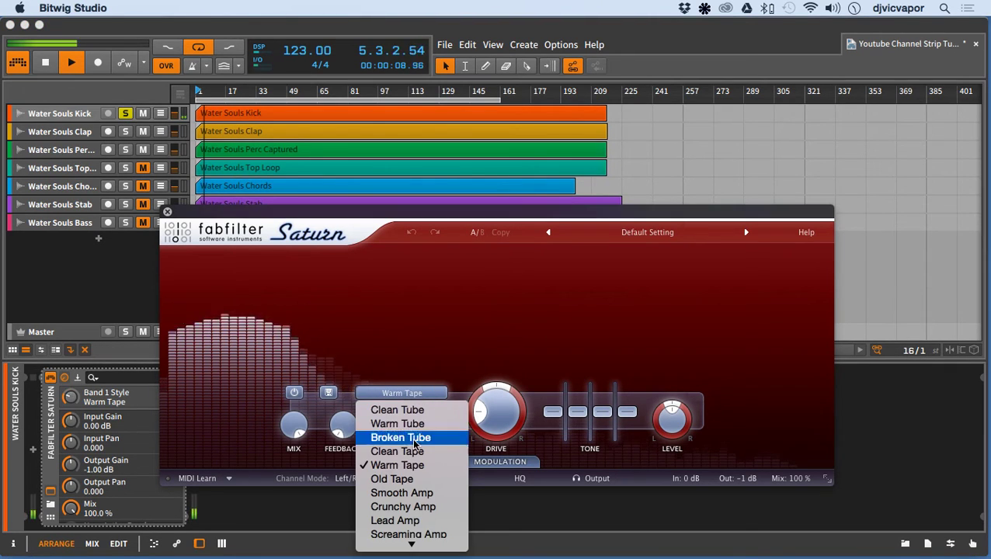
scroll(412, 476, down, 4)
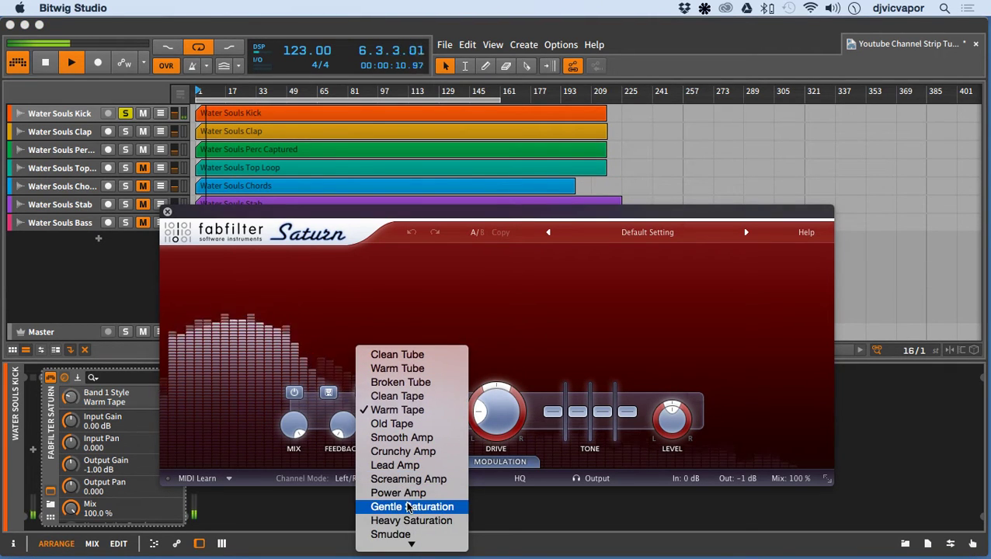
click(410, 508)
Step: Raise Saturn's Band 1 Drive to 35.47 %, close its window and collapse the device in the chain
mouse_move(489, 399)
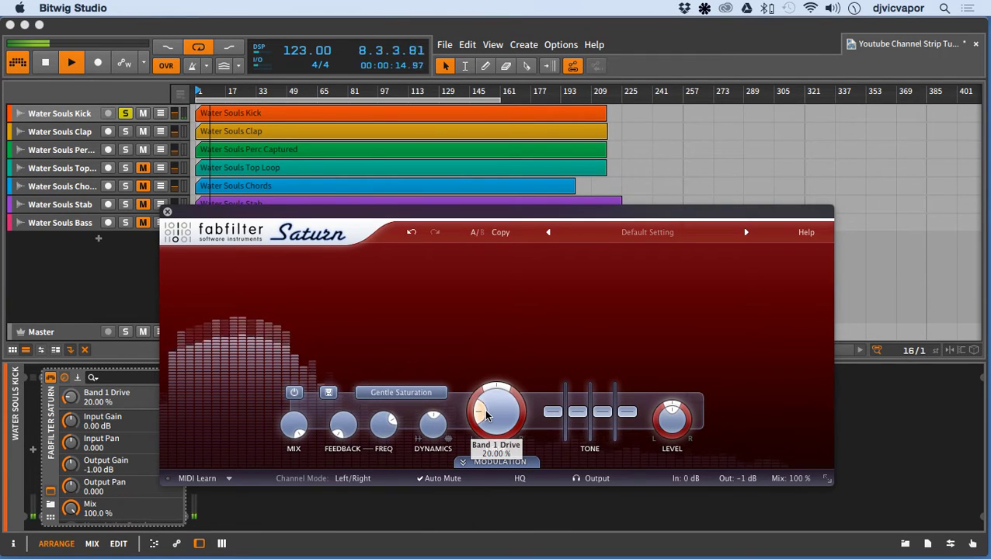
drag(486, 415, 488, 401)
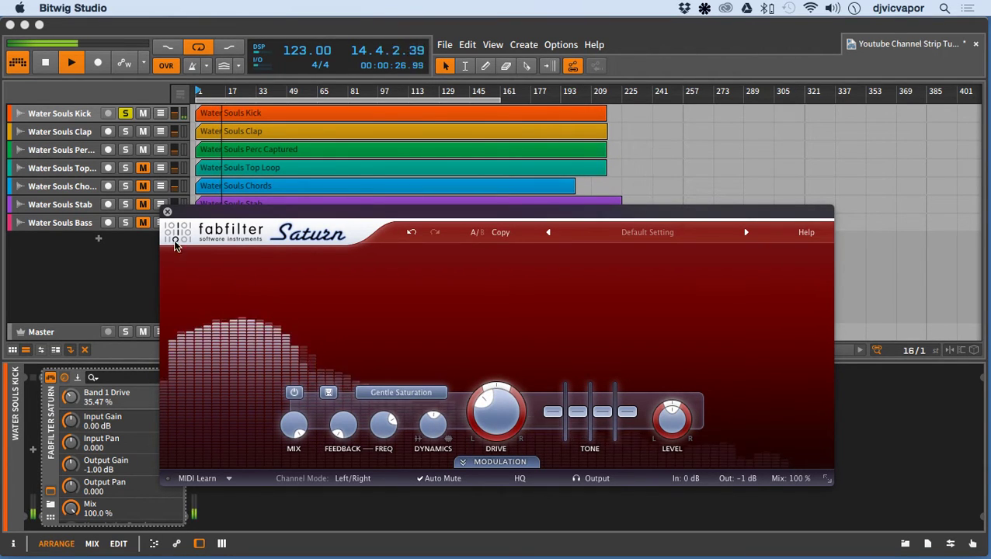
click(167, 211)
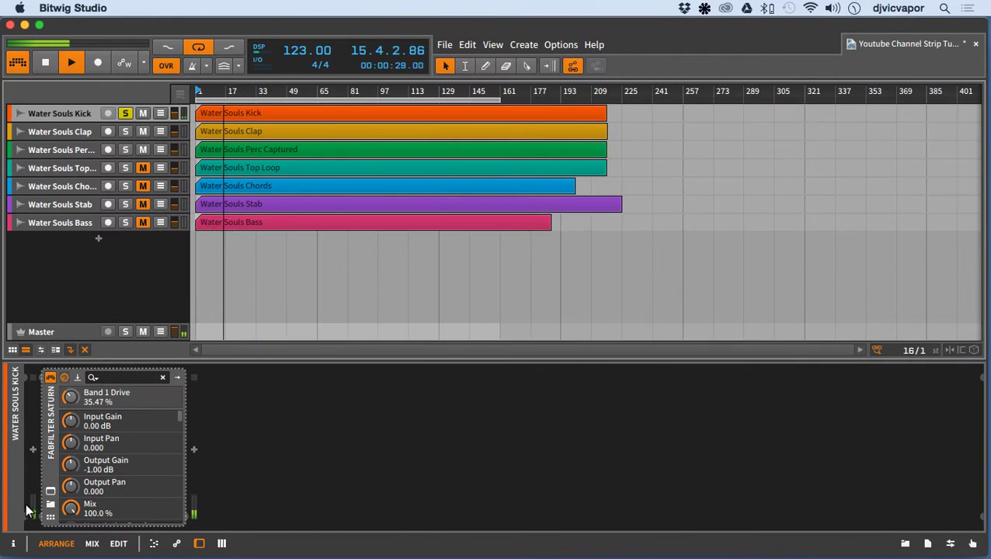
click(53, 459)
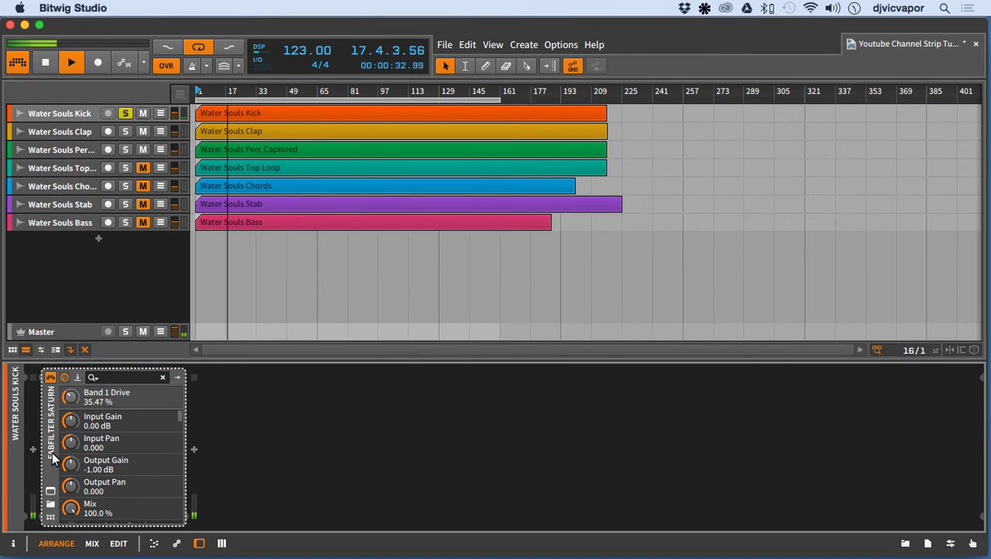
click(58, 447)
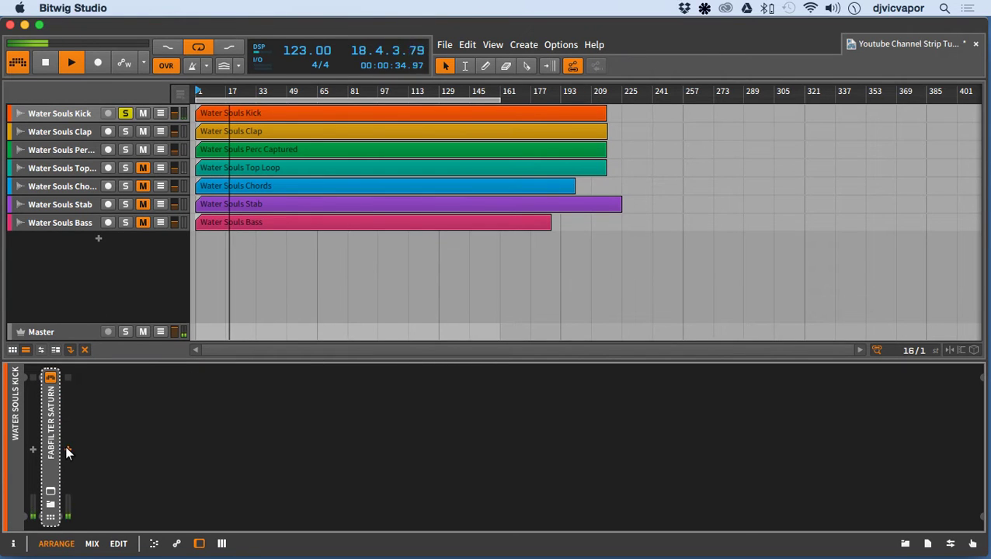
Step: Insert an EQ-5 from the EQ / Filter category after FabFilter Saturn on the kick track
click(67, 449)
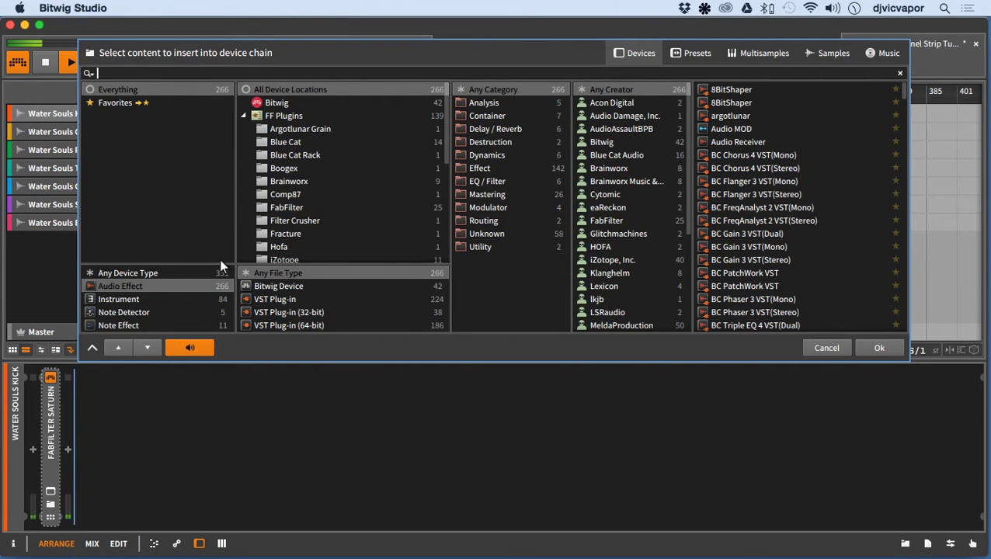
click(482, 181)
click(720, 107)
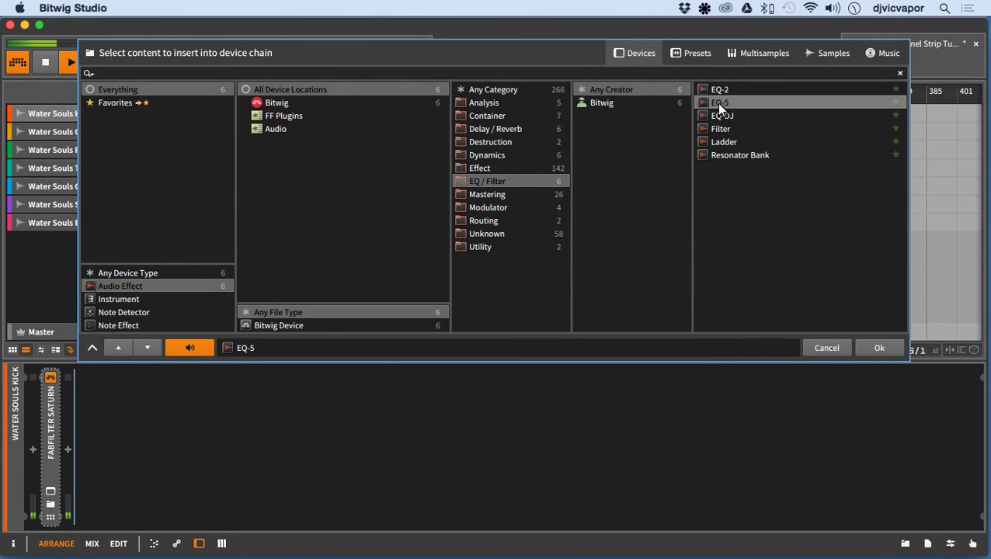
click(883, 348)
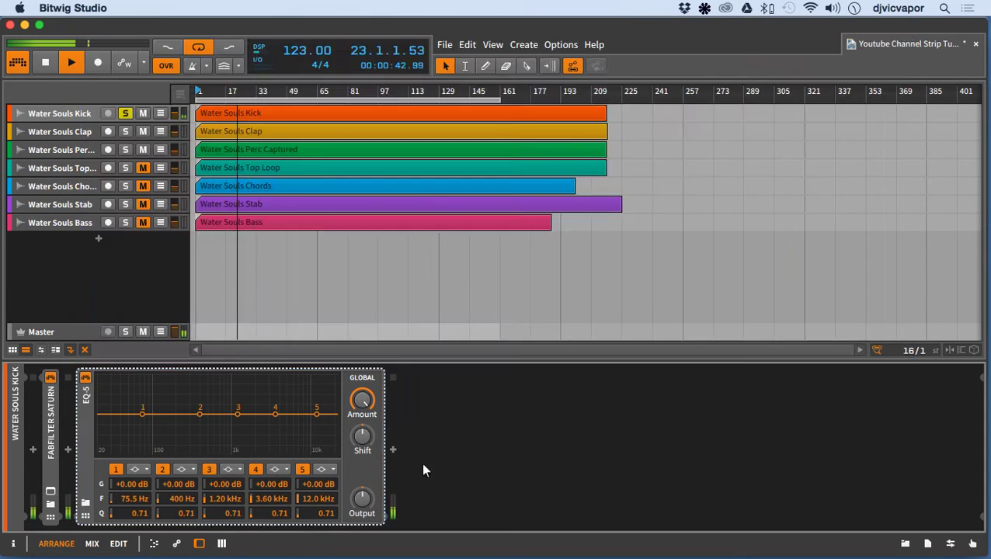
Step: Make EQ-5 band 1 a highpass24 filter at 40.0 Hz with a Q of 0.78
click(138, 470)
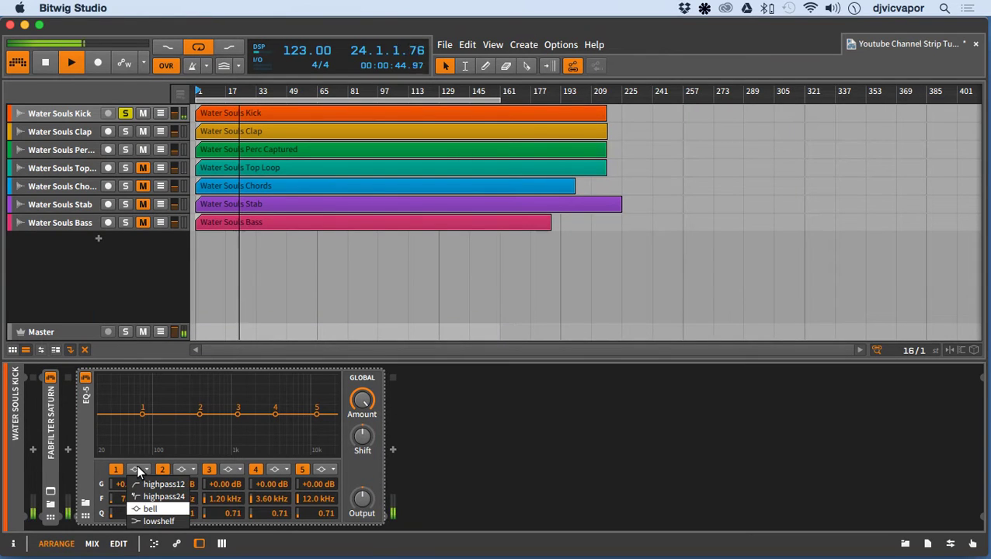
click(140, 497)
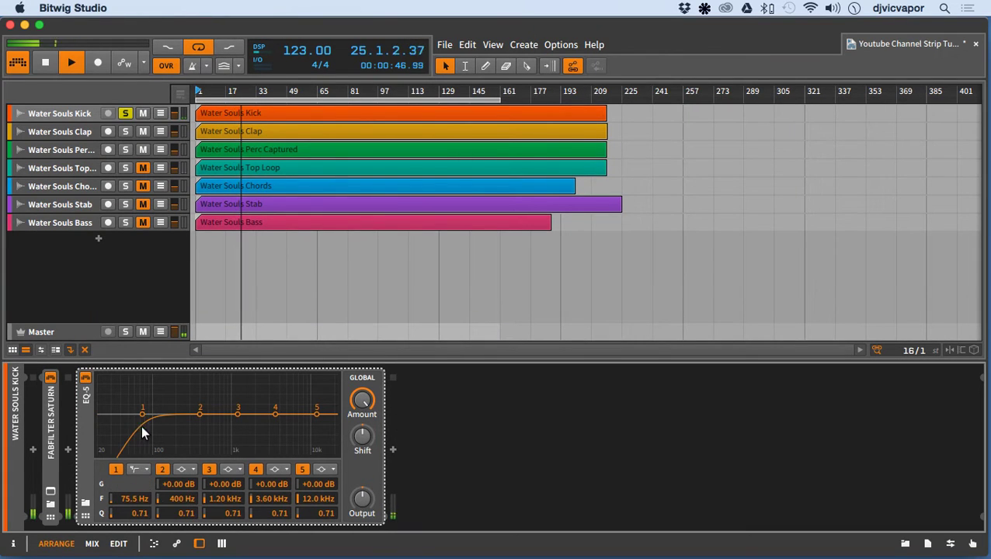
drag(142, 415, 122, 414)
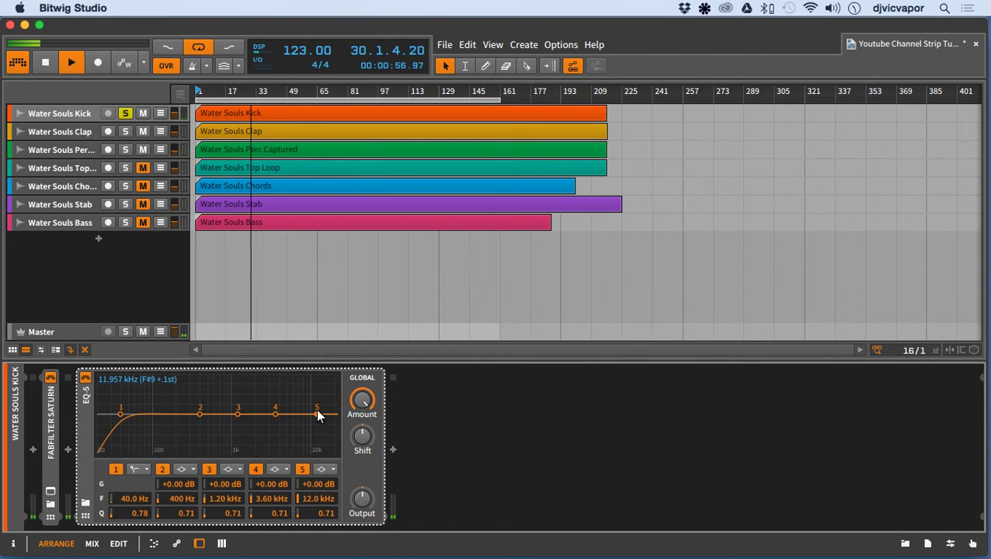
Step: Make EQ-5 band 5 a lowpass12 filter at about 16.3 kHz and collapse the EQ device
click(323, 469)
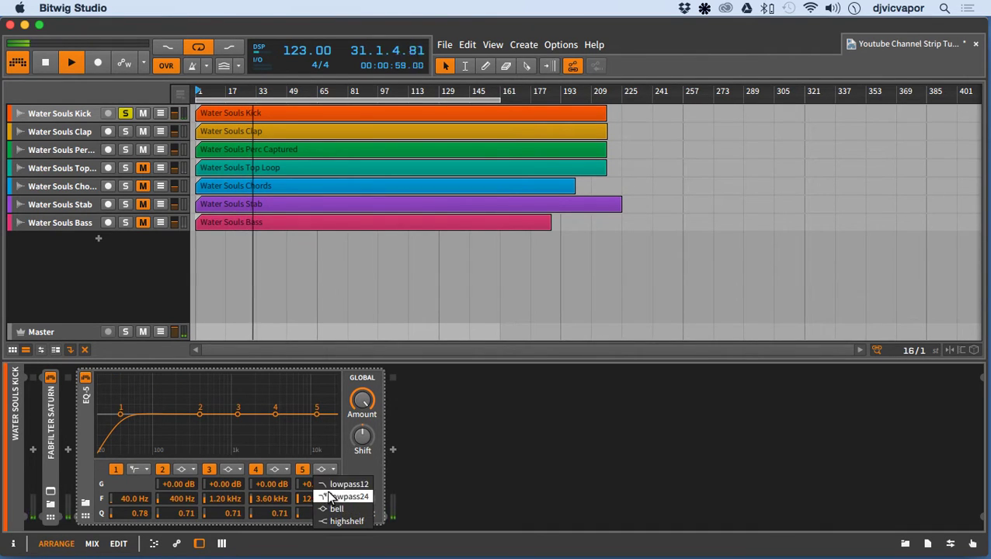
click(339, 485)
mouse_move(317, 414)
mouse_down()
mouse_move(304, 414)
mouse_move(328, 420)
mouse_up()
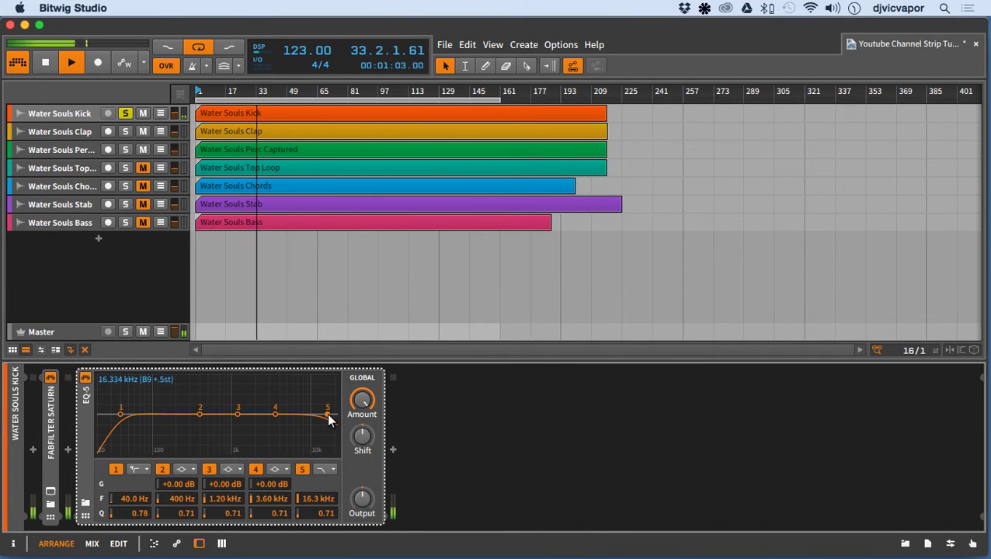
click(83, 417)
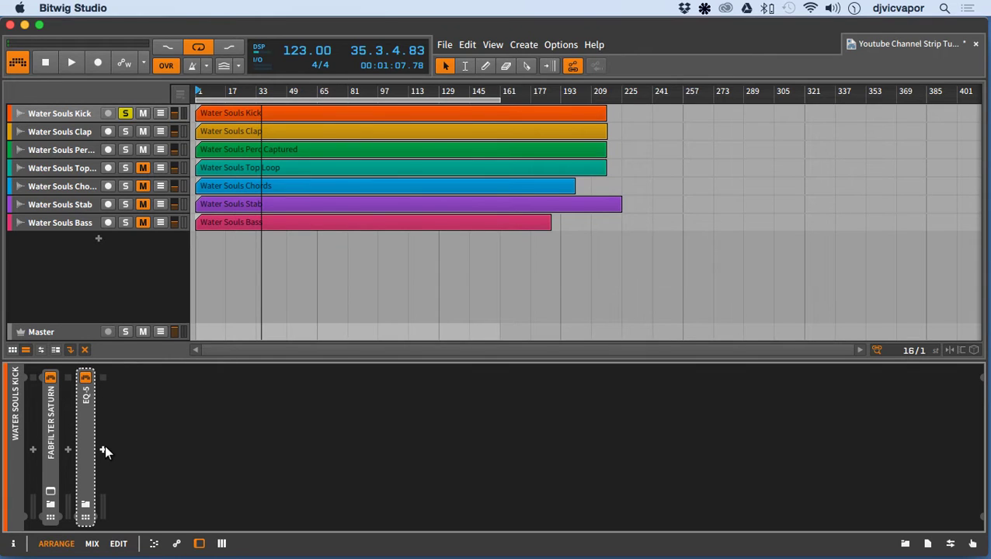
Step: Insert the FabFilter Pro-C compressor after the EQ-5 on the kick track
click(103, 449)
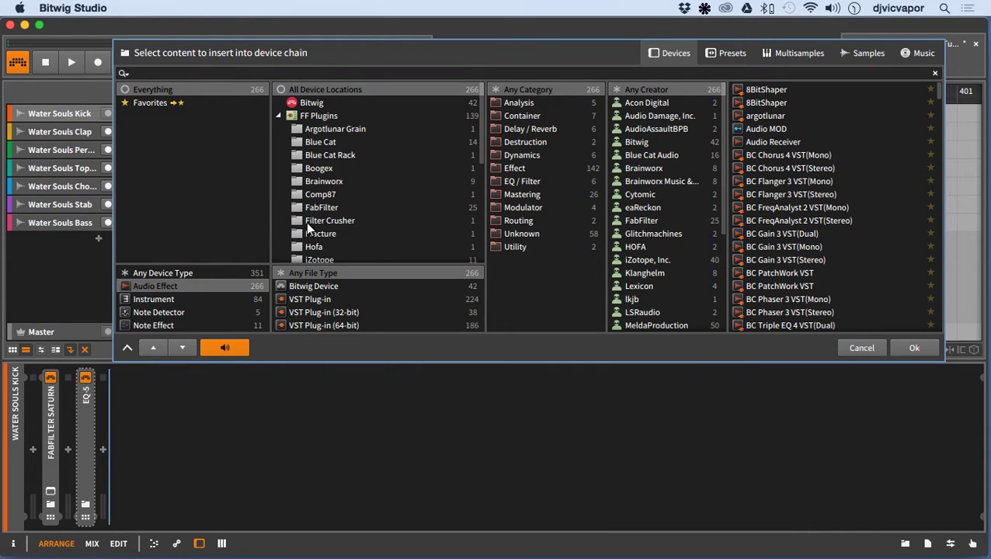
click(310, 207)
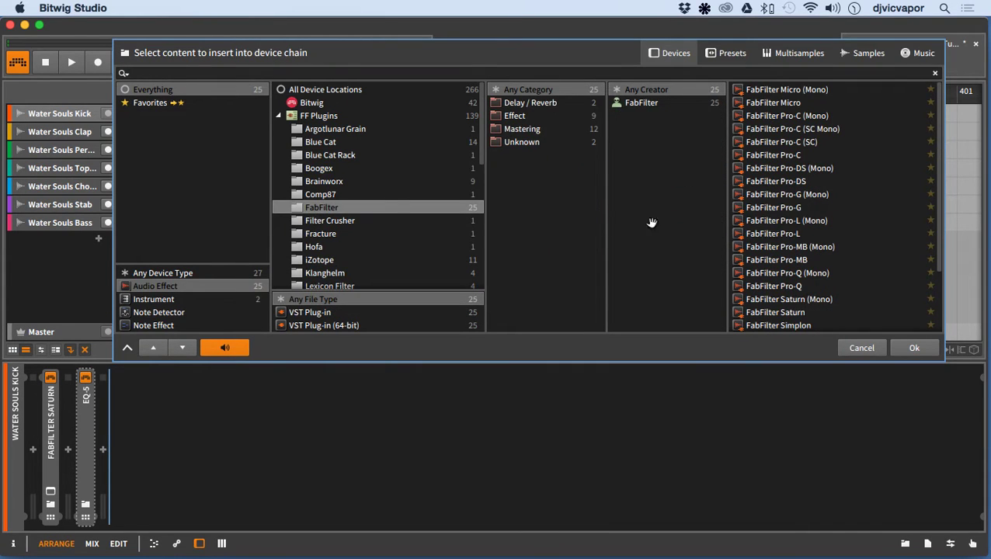
click(779, 155)
click(908, 347)
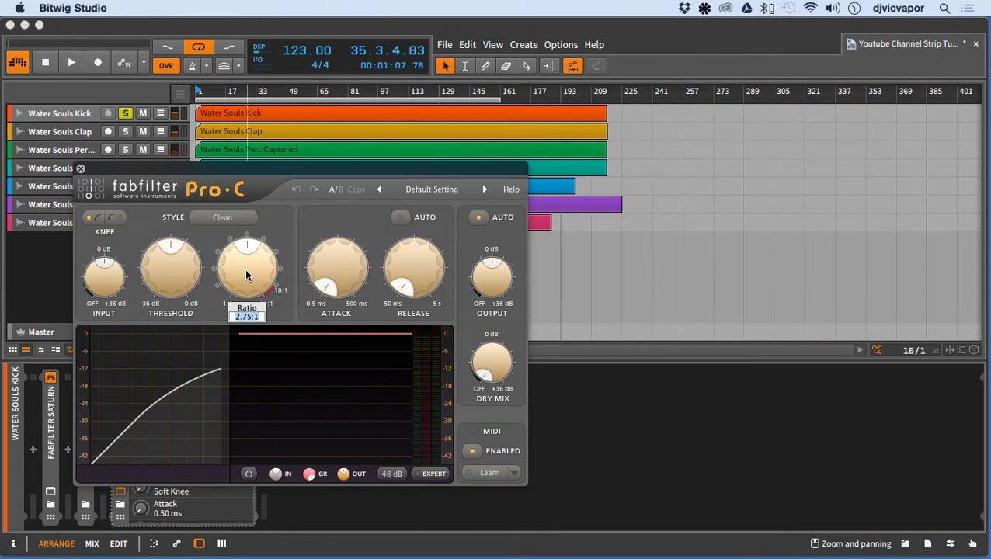
Step: Set the Pro-C compressor's ratio to 3.87:1, attack to 3.63 ms and release to 74.4 ms
scroll(246, 264, up, 1)
drag(240, 257, 239, 244)
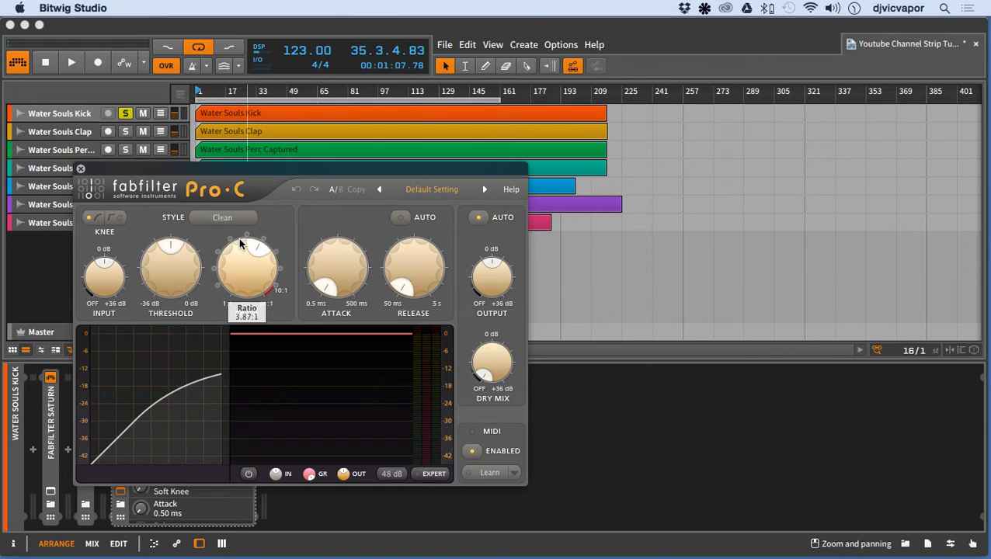
scroll(331, 264, up, 5)
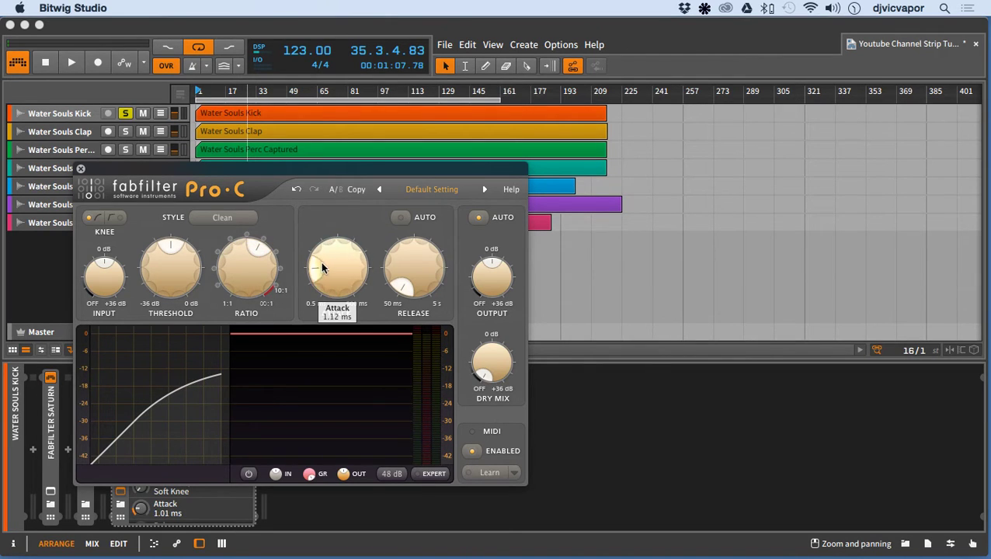
scroll(317, 261, up, 2)
scroll(391, 262, up, 3)
scroll(391, 261, up, 1)
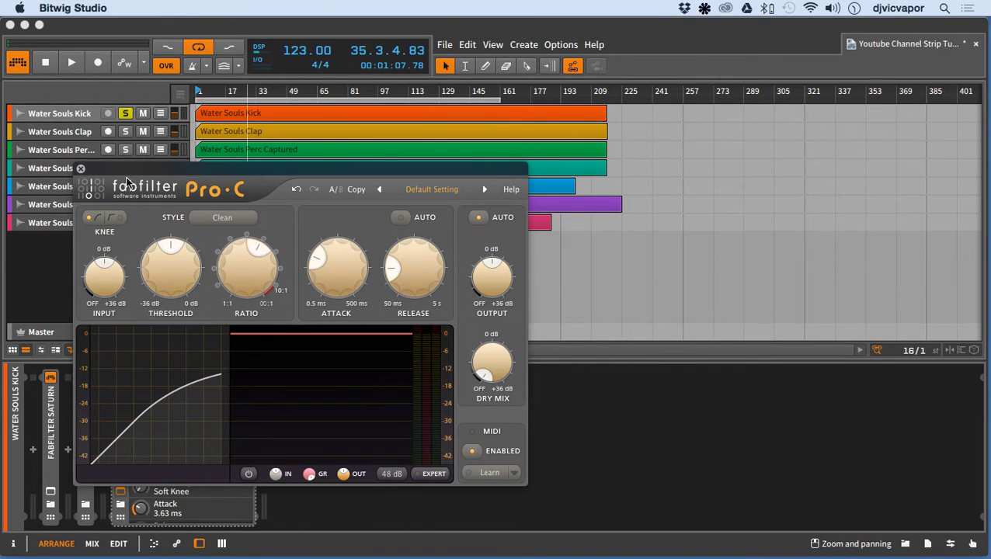
Step: Play the soloed kick from the start and lower the Pro-C threshold to about -19.85 dB
drag(129, 174, 448, 171)
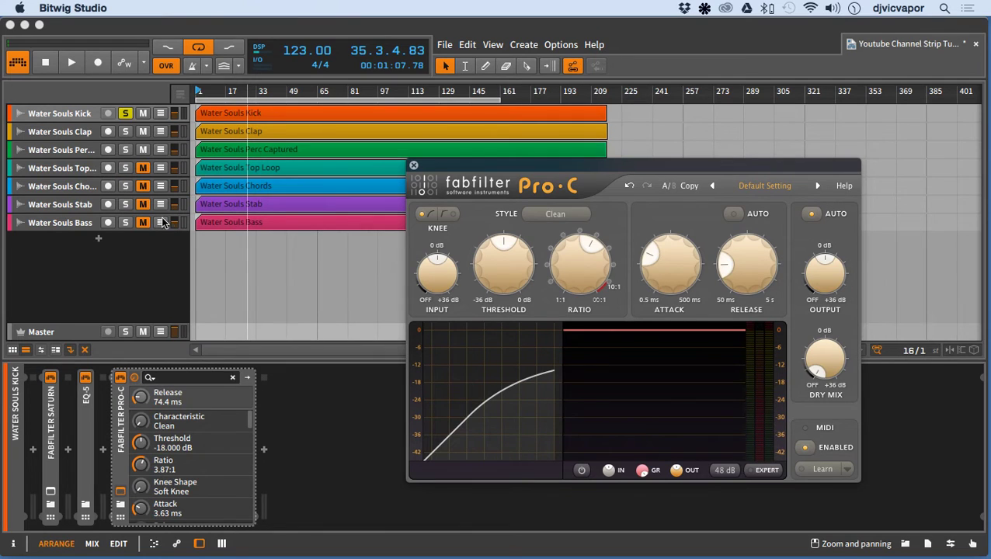
key(space)
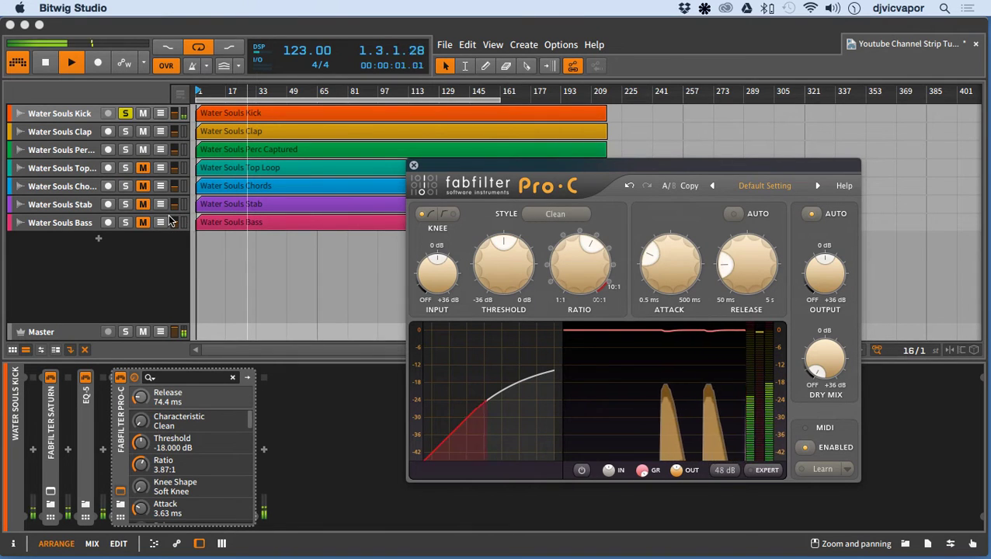
mouse_move(500, 247)
mouse_down()
mouse_move(510, 206)
mouse_move(499, 311)
mouse_move(491, 265)
mouse_up()
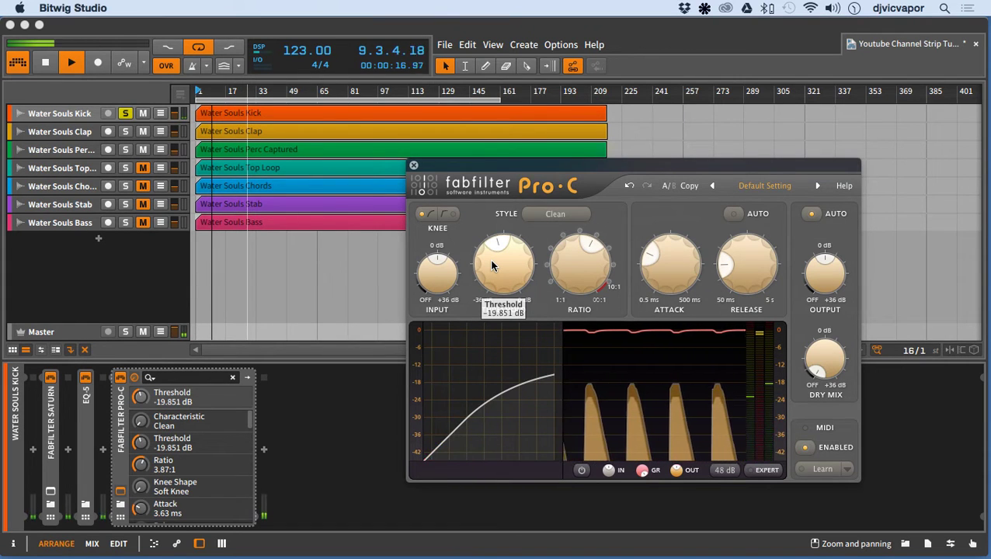
Step: Stop playback and try the Brainworx bx_dynEQ (32-bit) dynamic equalizer after Pro-C in the kick's device chain
key(space)
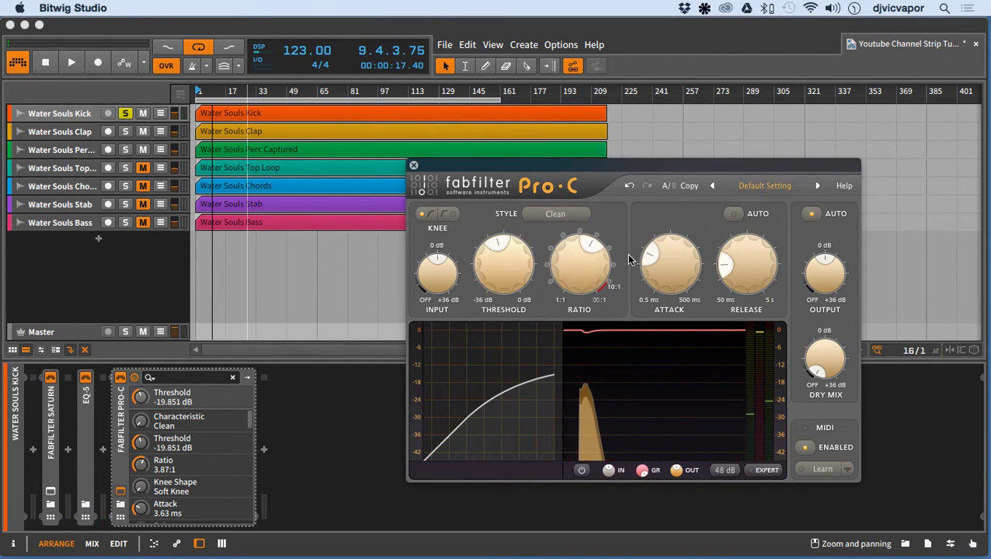
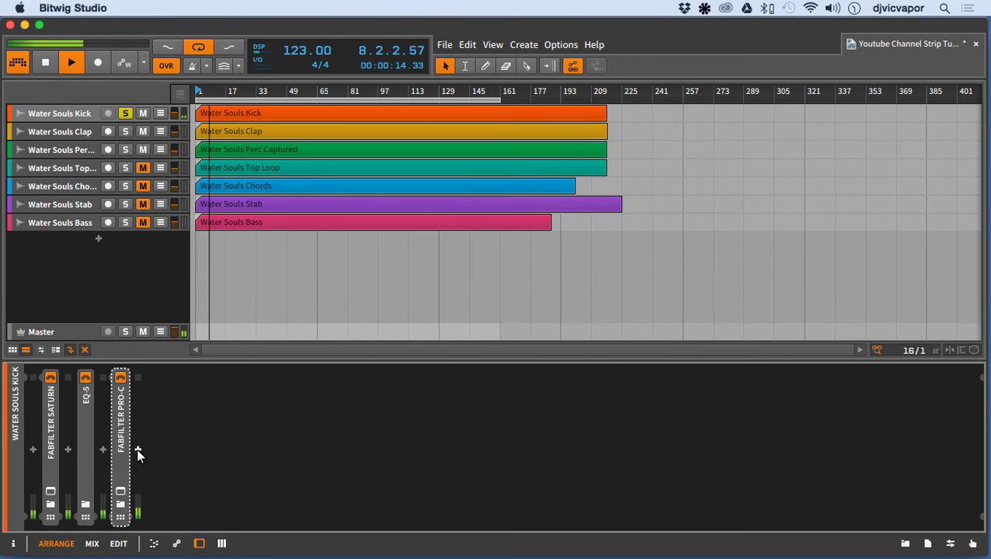
key(space)
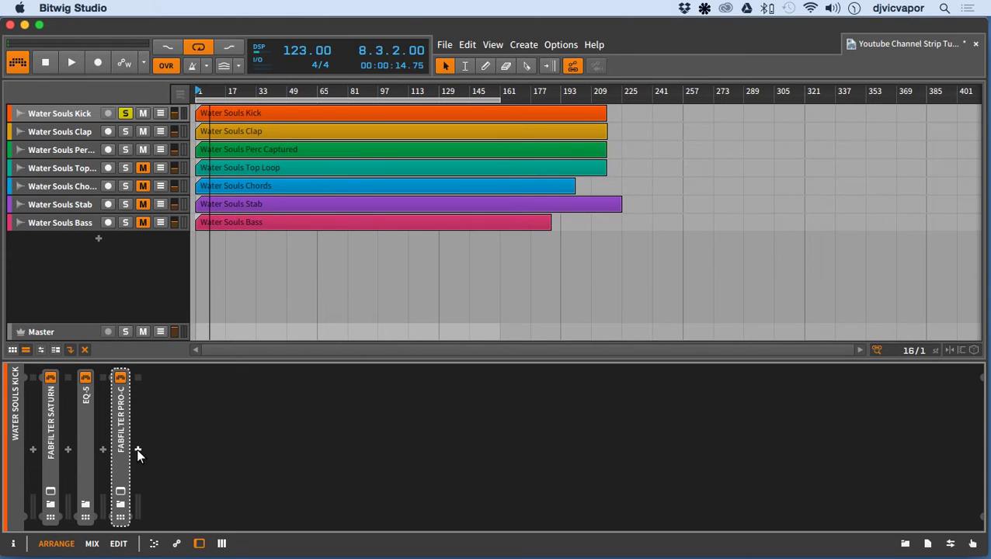
click(138, 449)
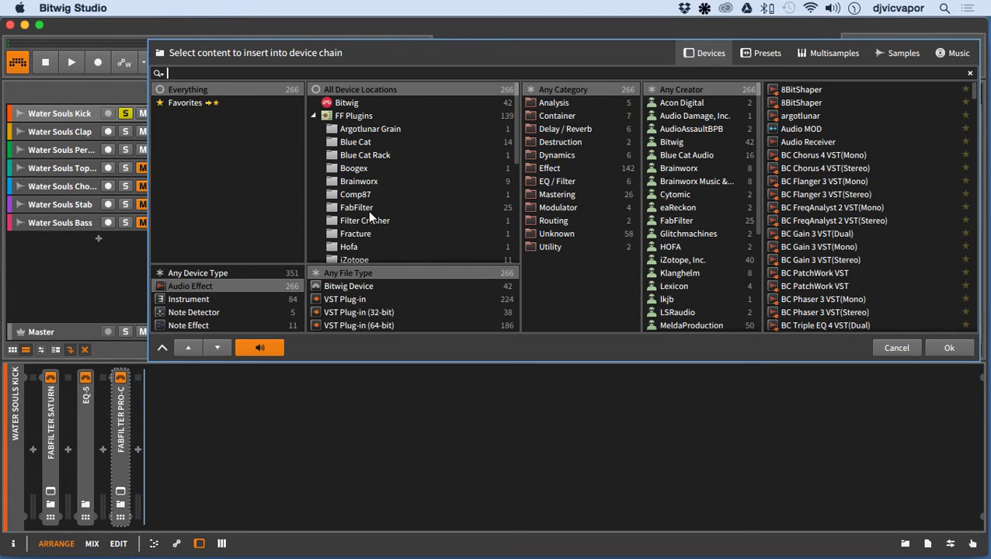
click(364, 181)
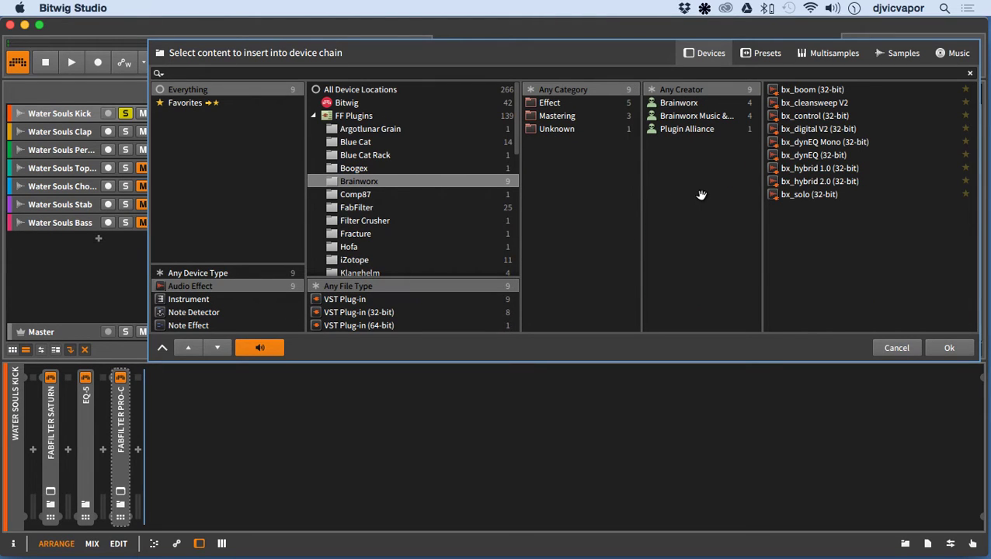
click(783, 154)
click(937, 346)
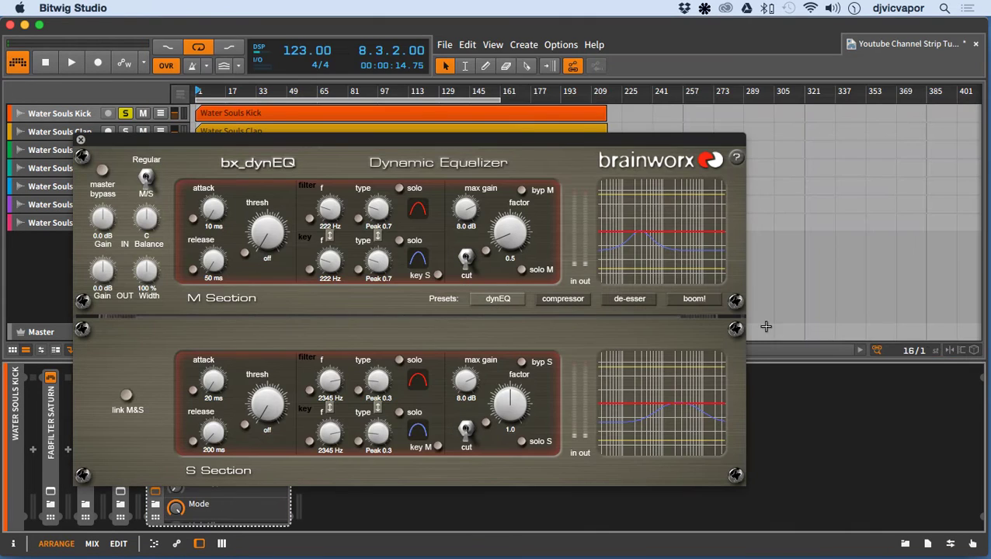
click(363, 136)
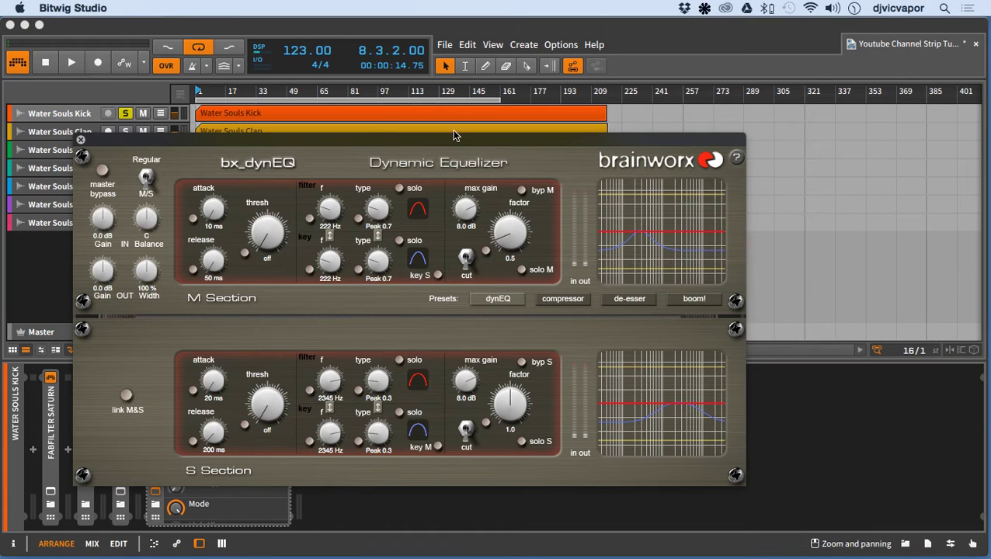
drag(381, 139, 477, 127)
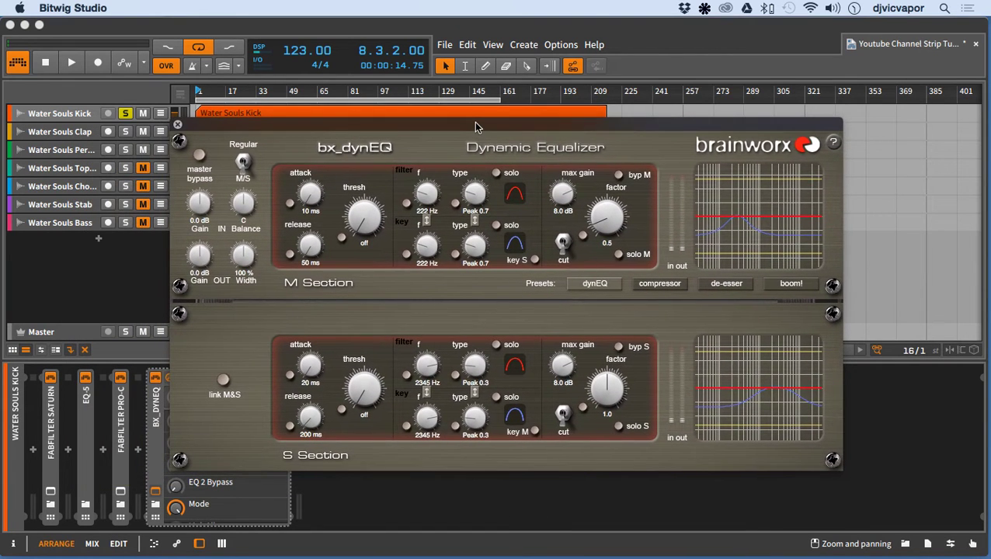
Step: Audition the kick through bx_dynEQ, stop playback and delete that device from the chain
key(space)
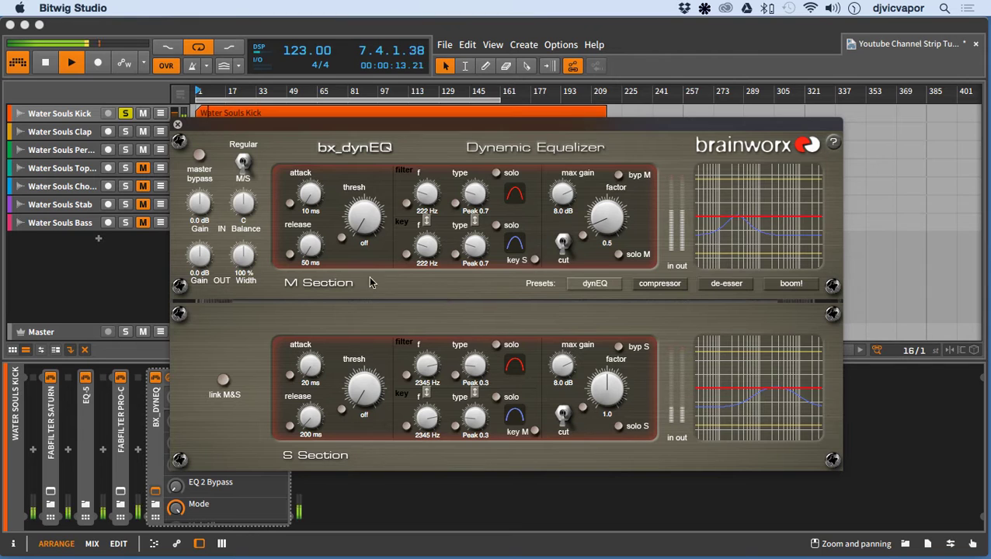
click(177, 124)
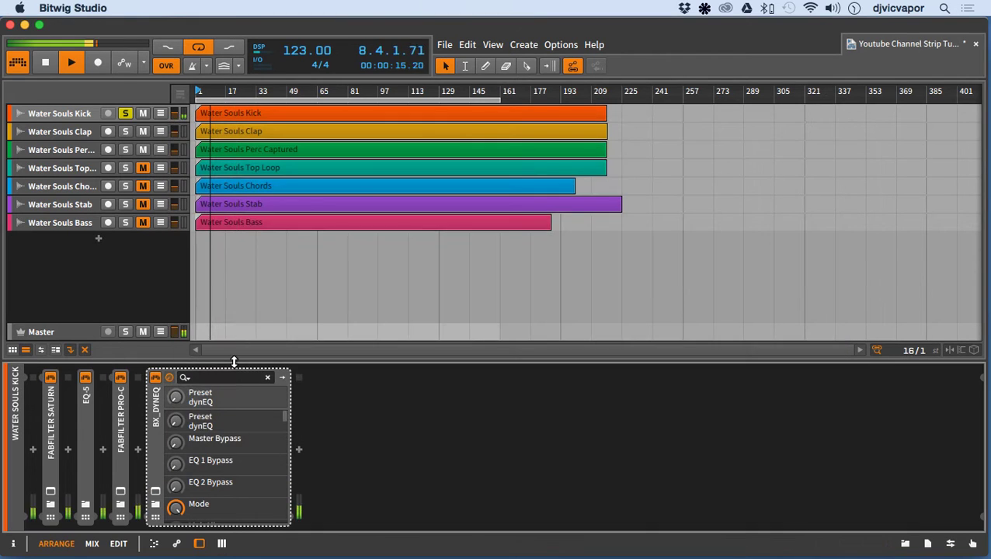
key(space)
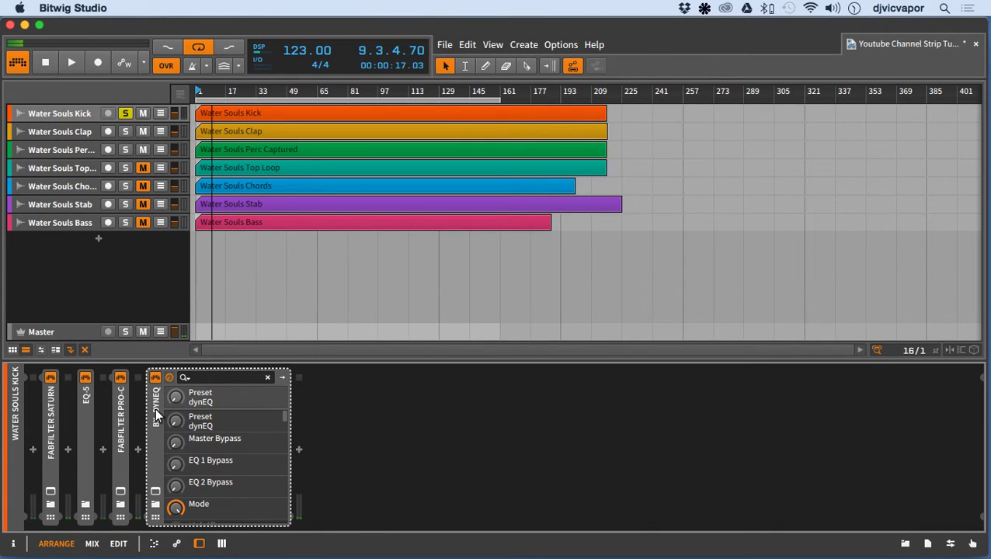
key(Delete)
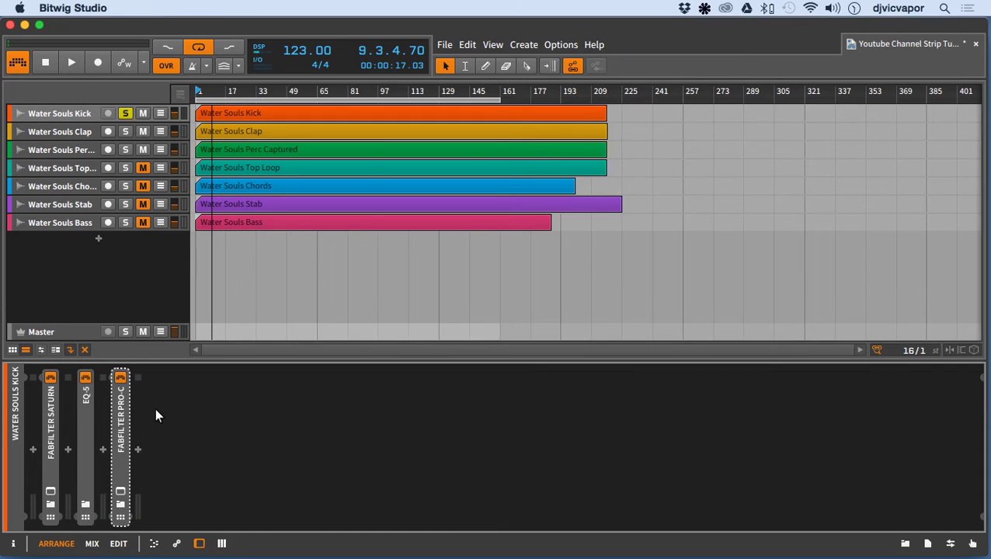
Step: Insert the lkjb_Luftikus equalizer after Pro-C and move its window clear of the device chain
click(137, 451)
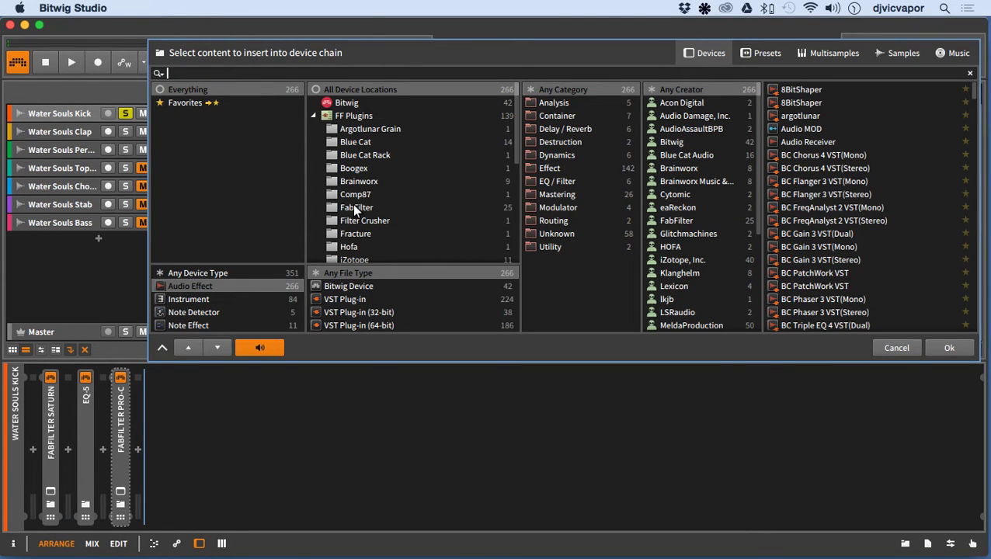
scroll(353, 204, down, 3)
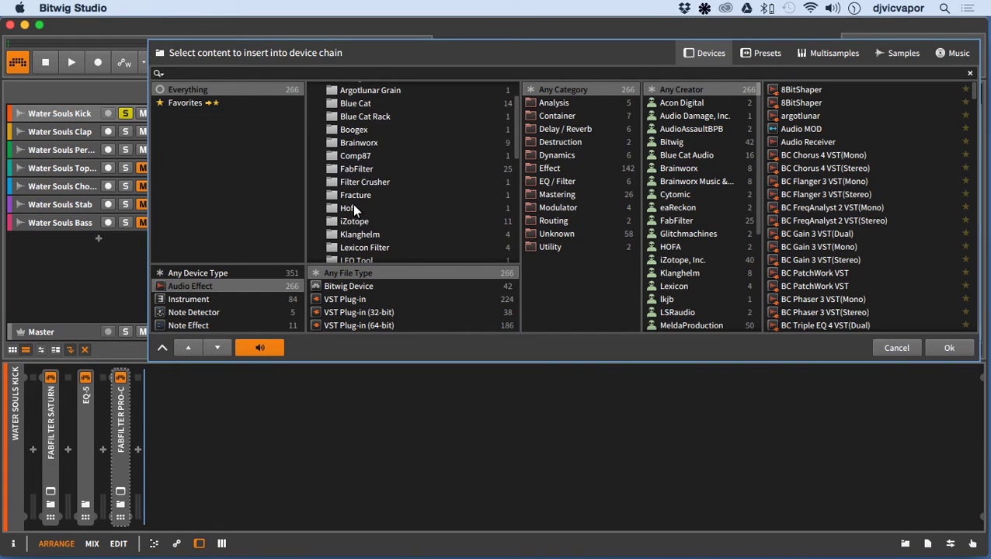
scroll(353, 203, down, 5)
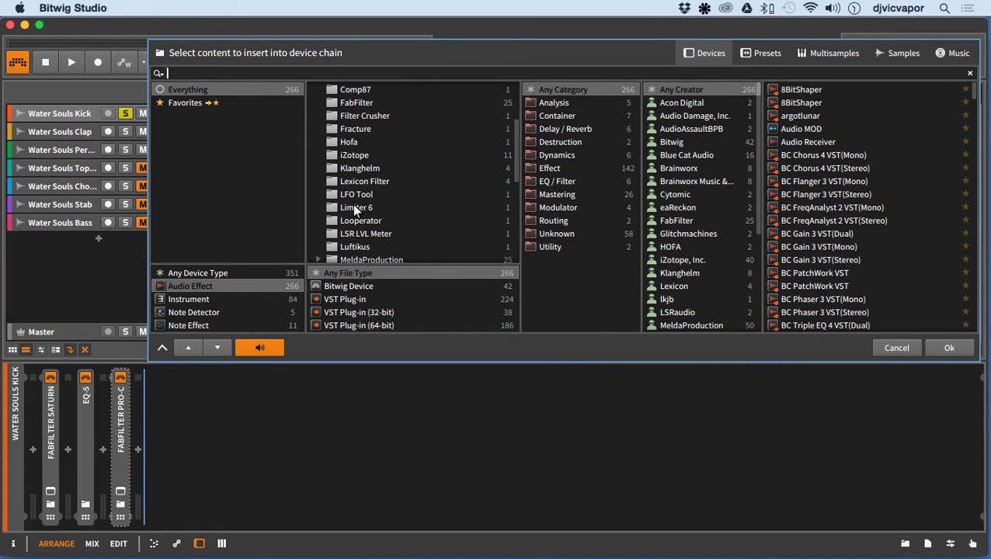
click(348, 242)
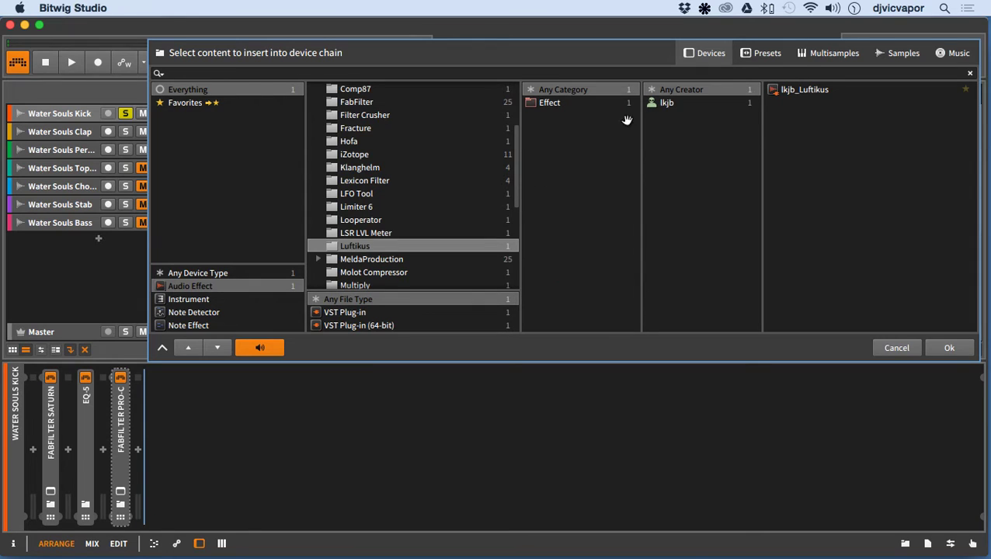
double_click(800, 89)
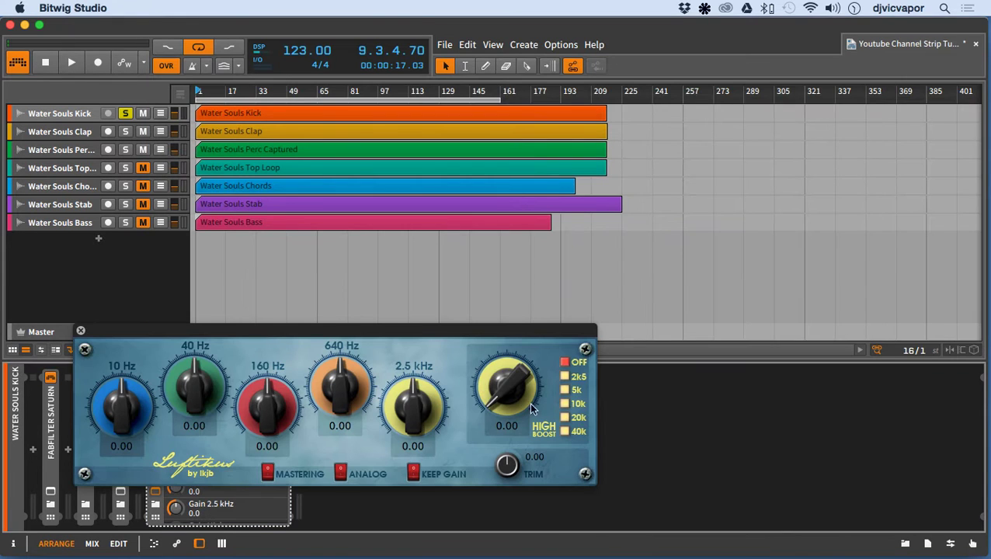
drag(278, 334, 490, 273)
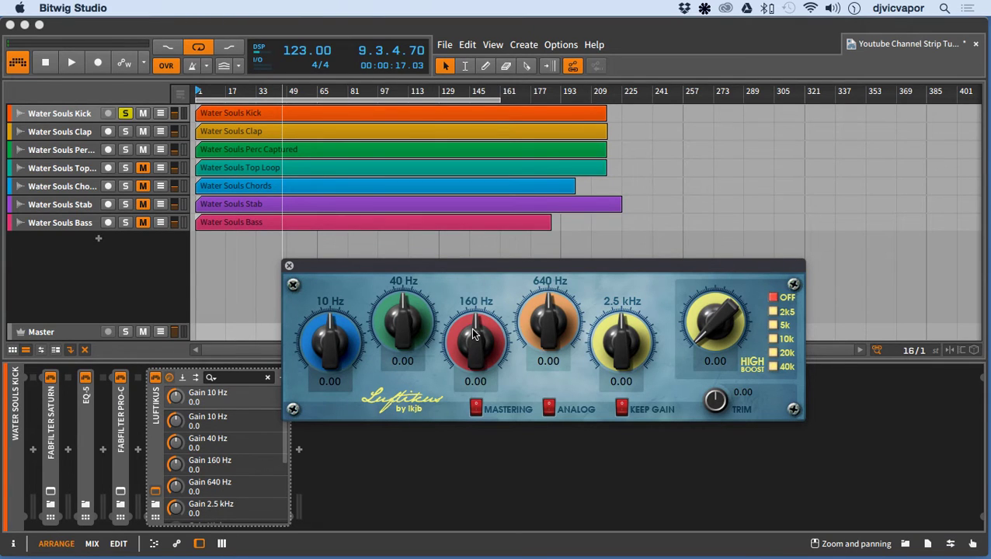
Step: Play the kick, boost Luftikus's 160 Hz band to 2 with Mastering, Analog and Keep Gain on, and close its window
key(space)
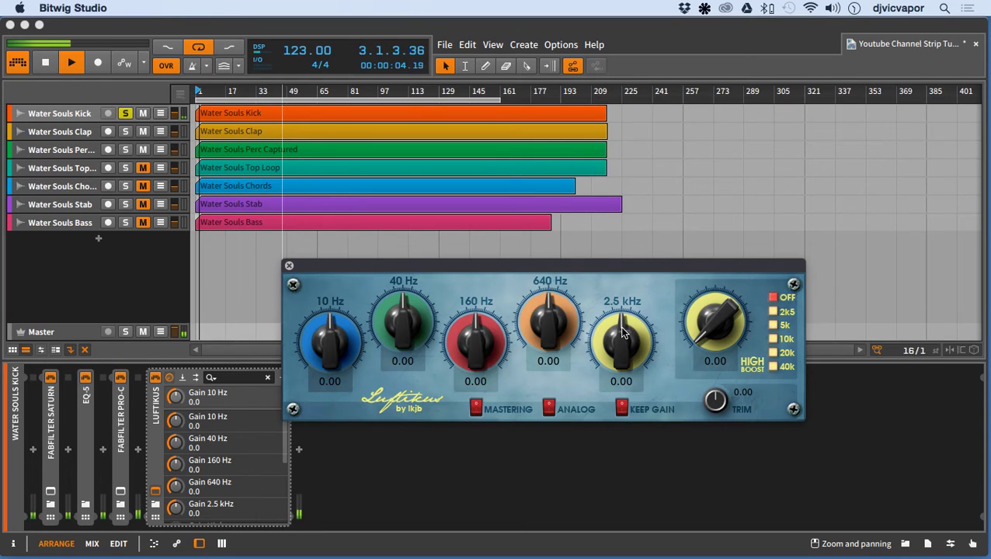
drag(620, 326, 565, 313)
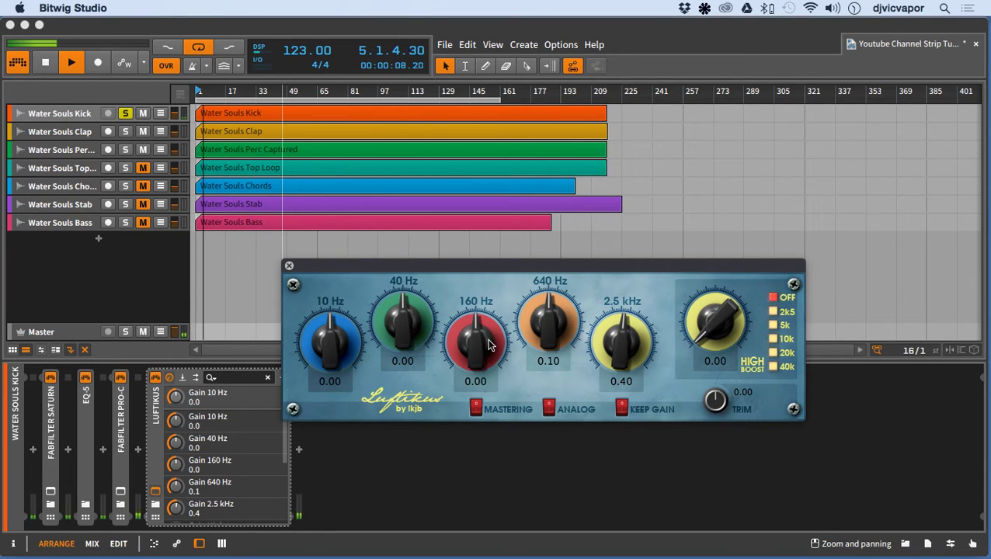
mouse_move(489, 346)
mouse_down()
mouse_move(490, 320)
mouse_move(486, 327)
mouse_up()
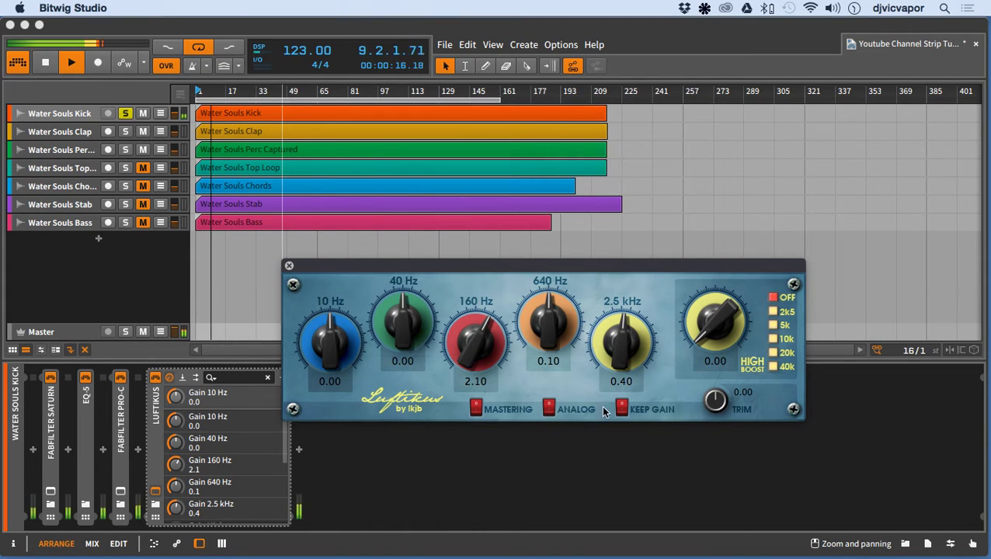
click(476, 410)
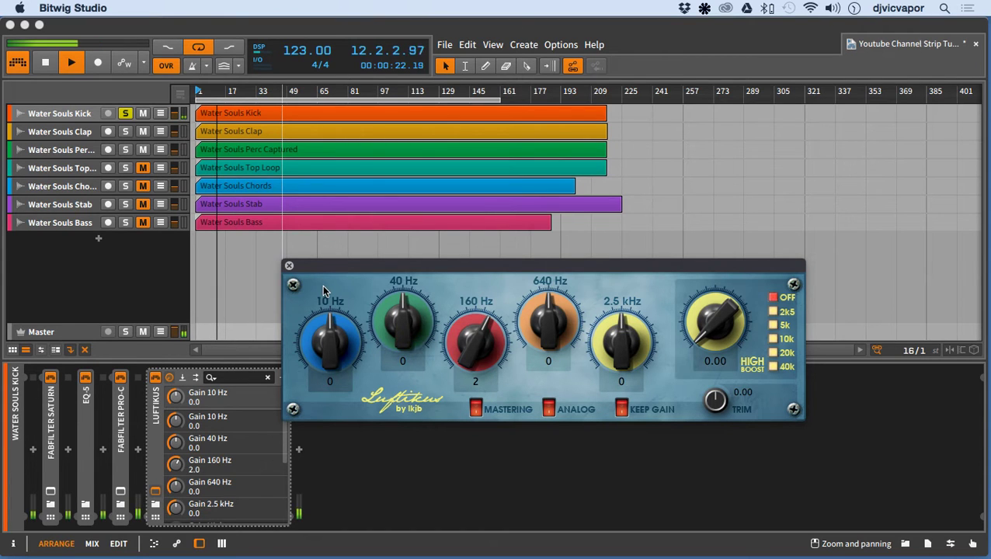
click(289, 267)
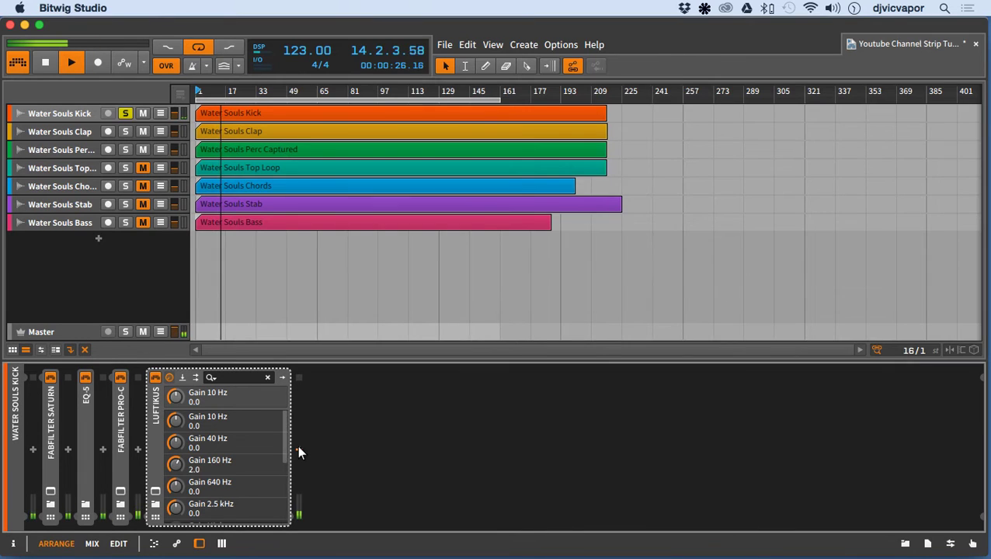
Step: Collapse Luftikus, insert the FabFilter Pro-L limiter after it and move the limiter's window clear of the chain
click(299, 448)
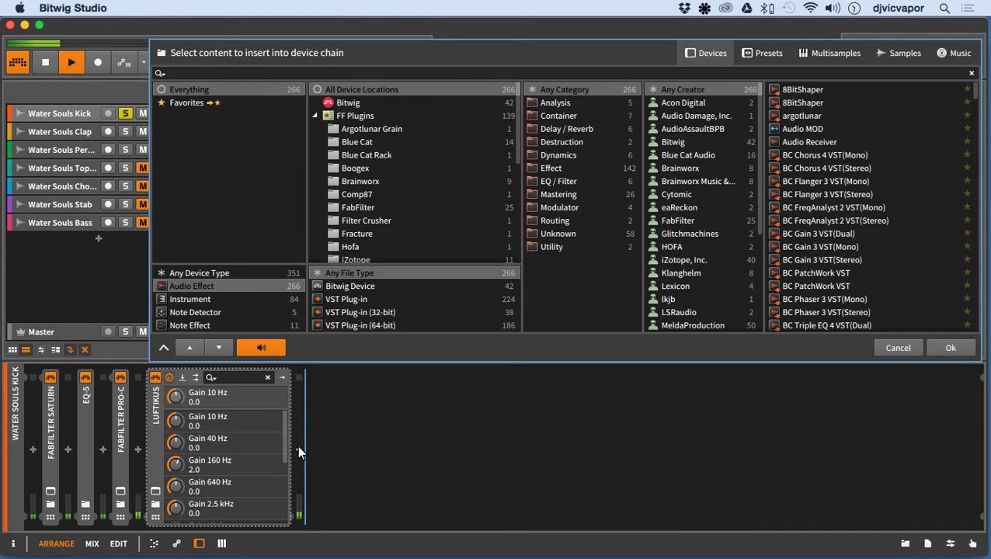
click(155, 461)
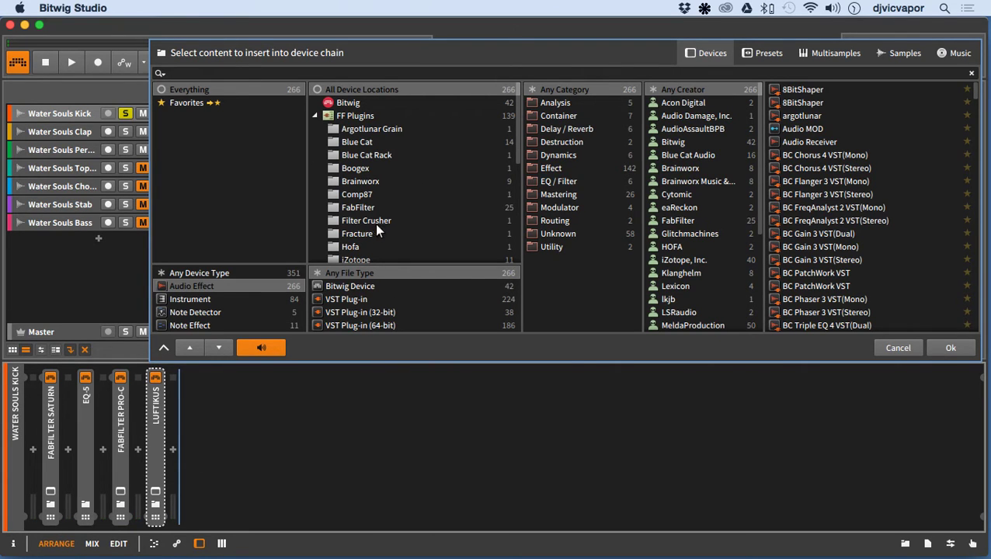
click(359, 206)
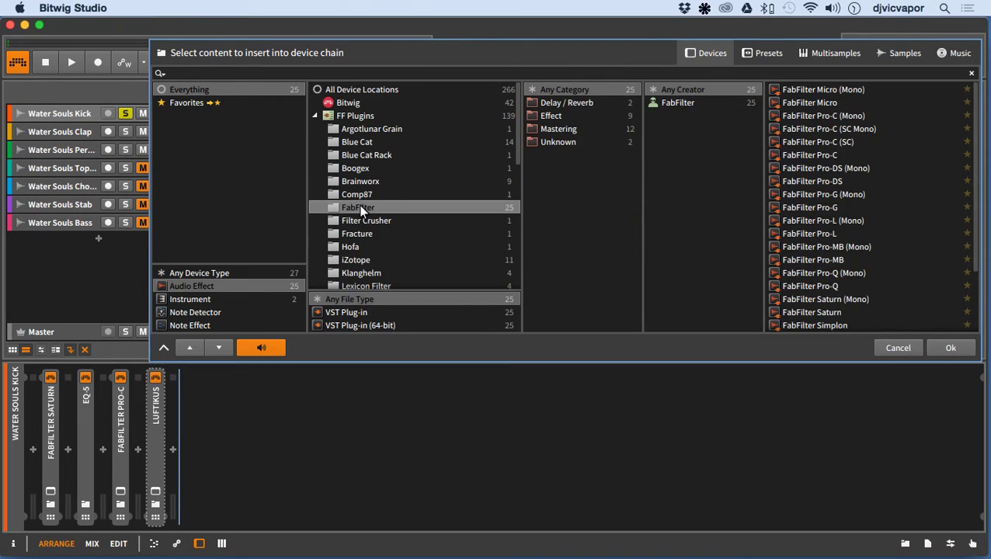
click(825, 233)
click(940, 347)
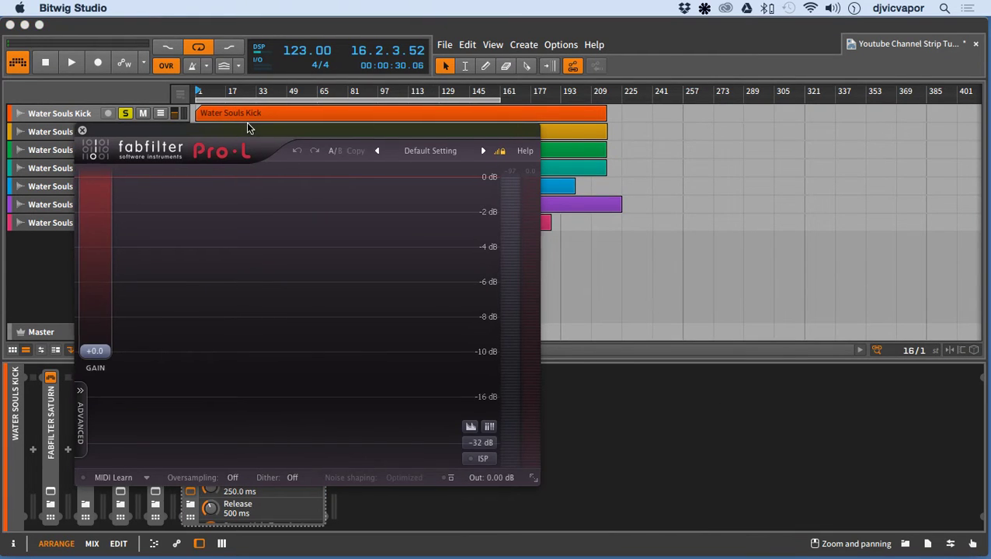
drag(246, 126, 522, 115)
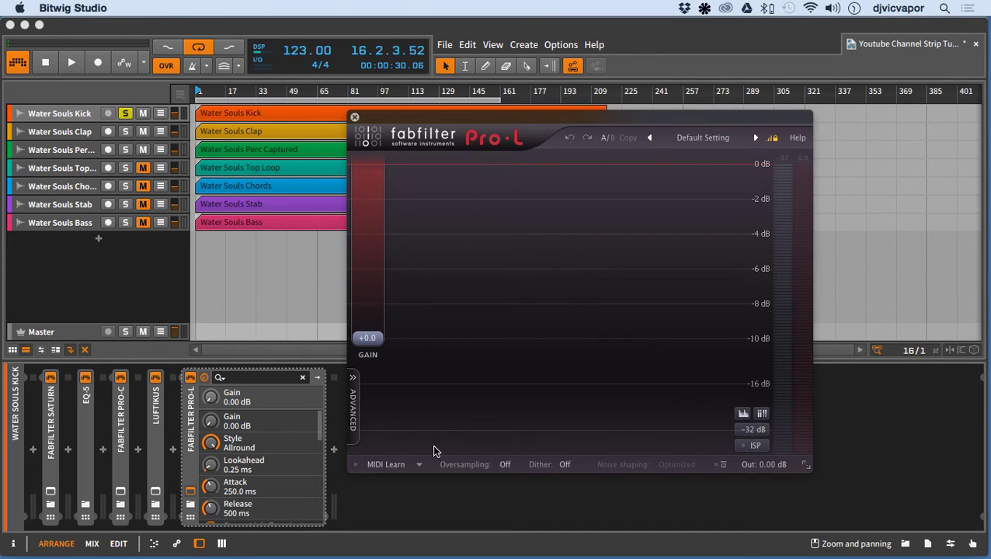
Step: Set Pro-L to 4x oversampling, 0.8 ms attack, 7 ms release and the Transparent style
click(505, 465)
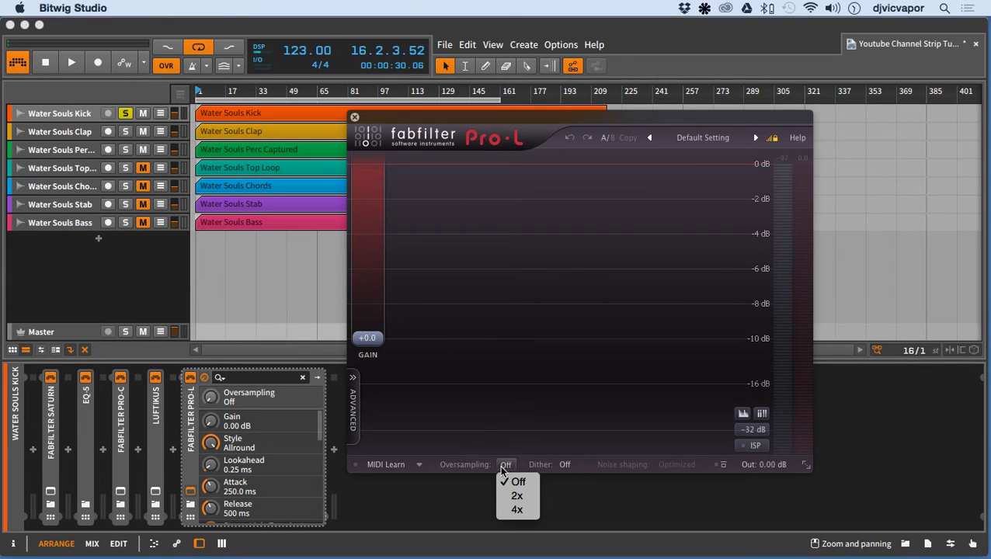
click(506, 510)
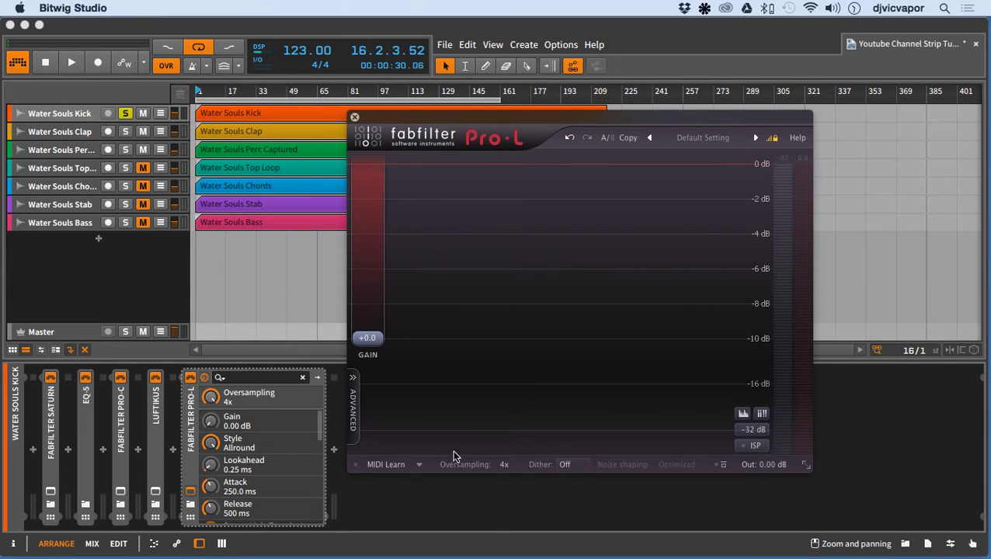
click(352, 404)
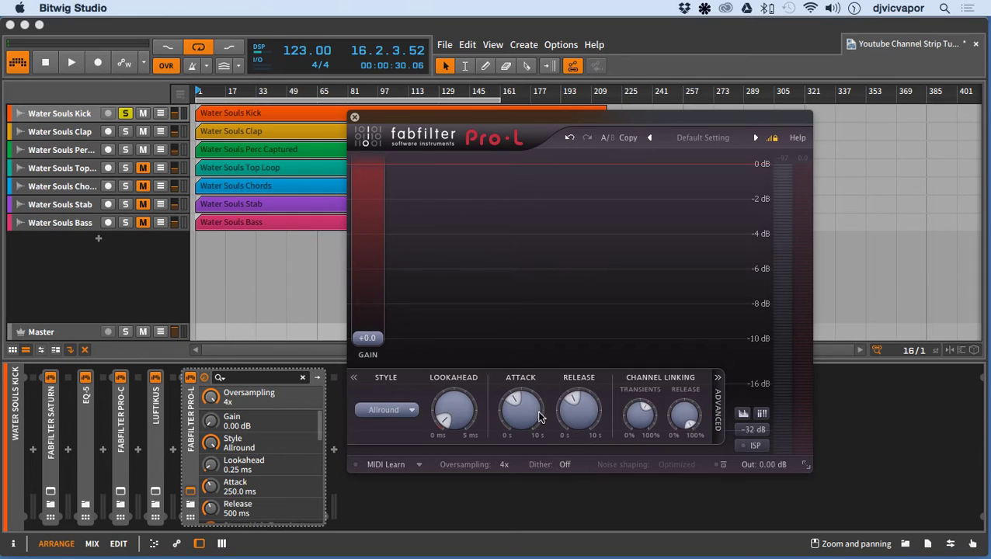
drag(519, 399, 511, 424)
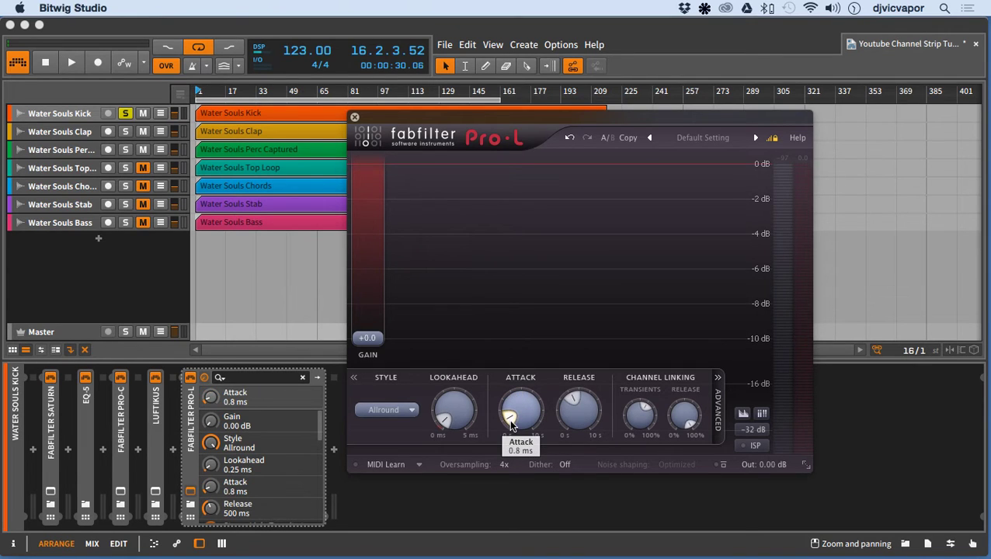
drag(576, 398, 565, 422)
click(404, 411)
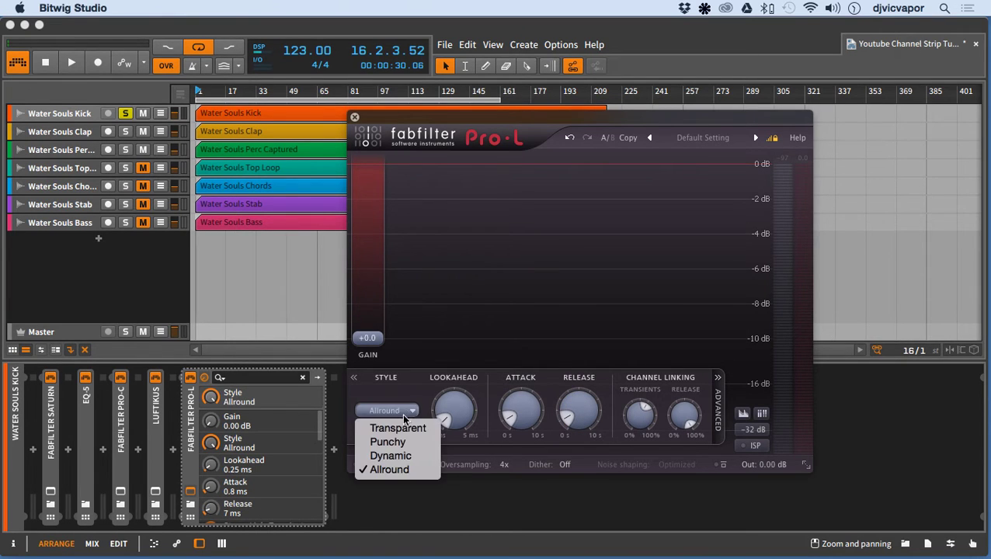
click(402, 428)
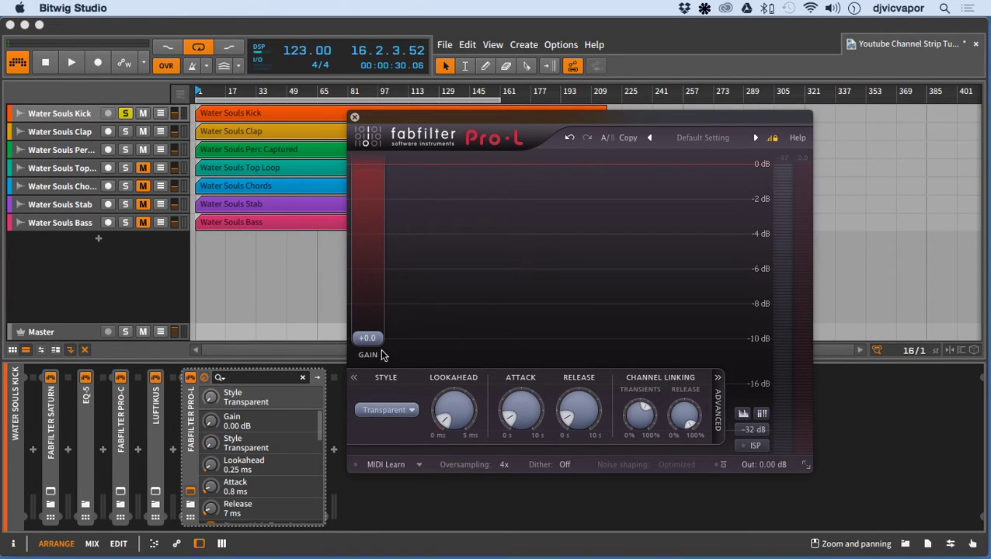
Step: Play the kick, raise the Pro-L gain to about +2.26 dB, close its window, collapse the device and stop playback
mouse_move(377, 341)
key(space)
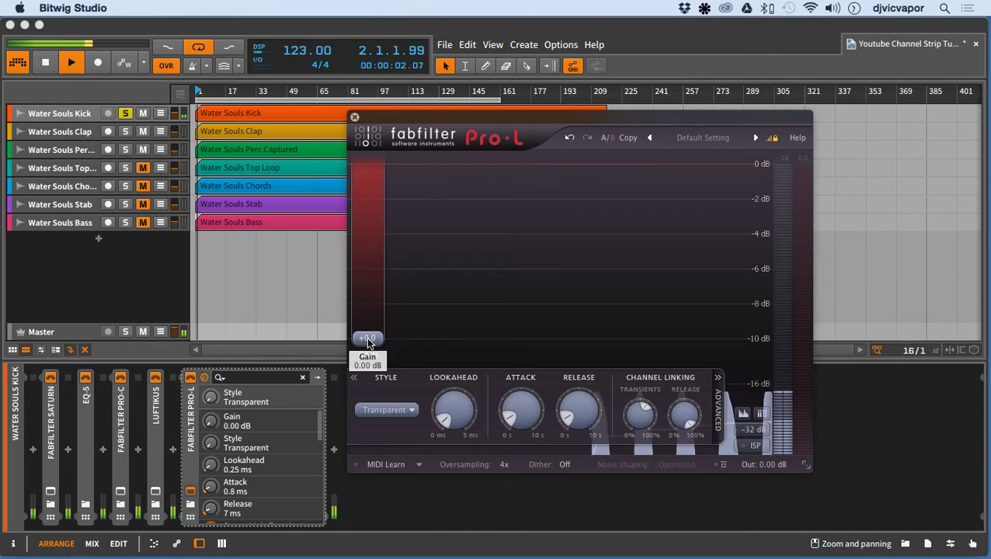
mouse_move(365, 338)
mouse_down()
mouse_move(360, 289)
mouse_move(356, 328)
mouse_up()
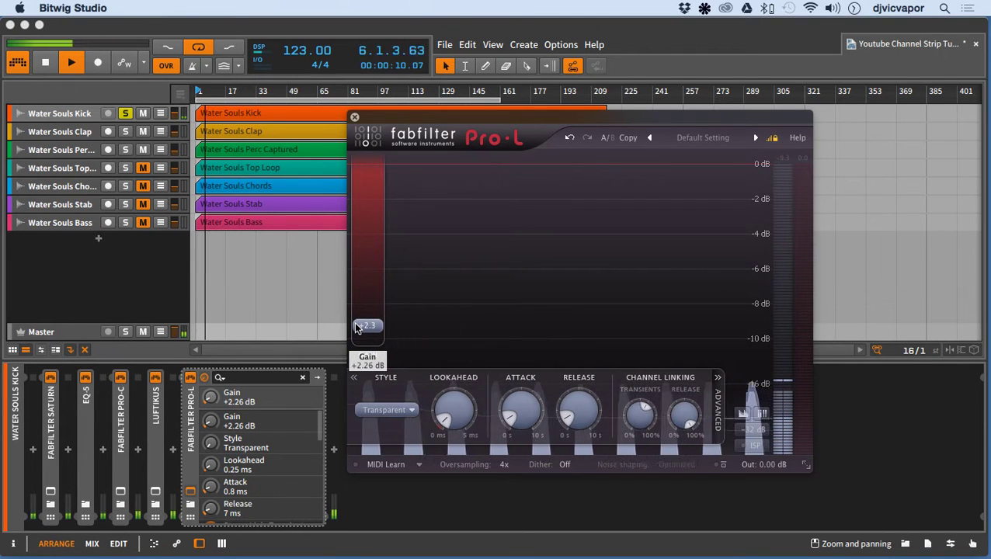
click(355, 118)
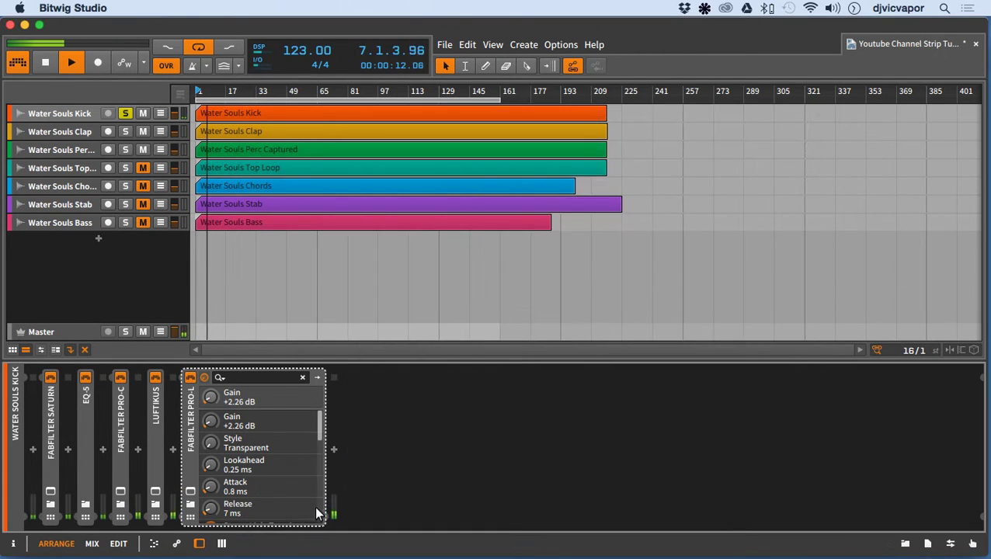
click(190, 377)
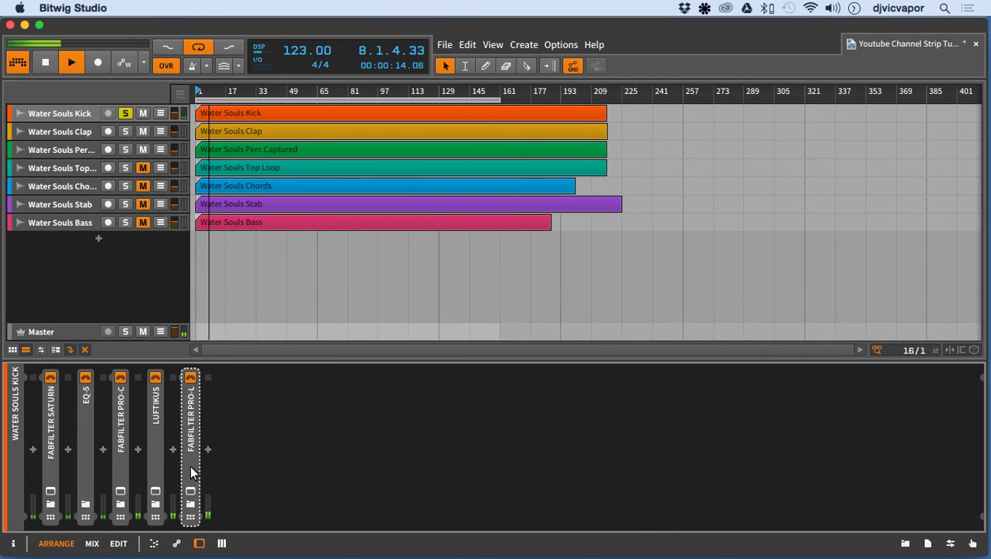
key(space)
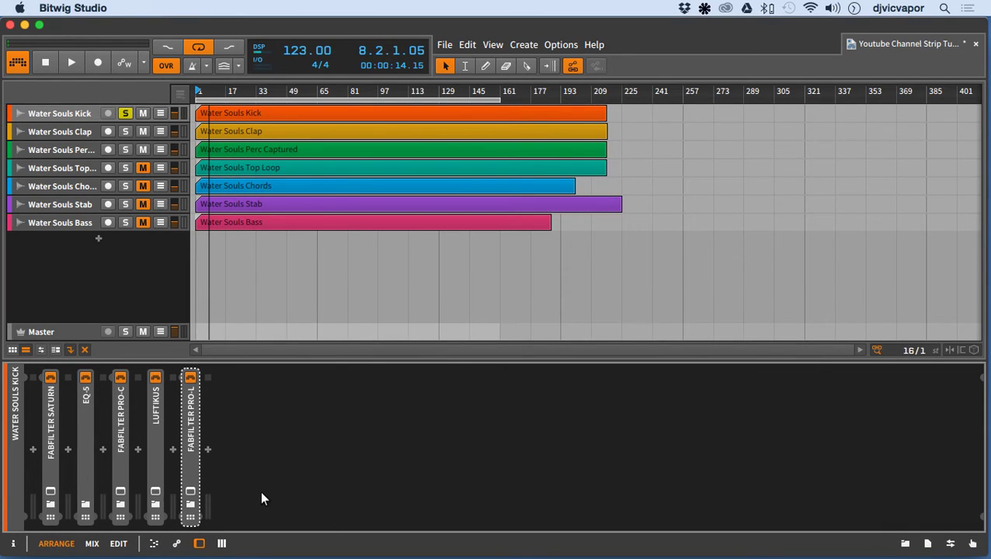
Step: Unsolo the Kick, play the unmuted tracks in the mixer view and reset the Master channel's peak reading
click(125, 113)
key(space)
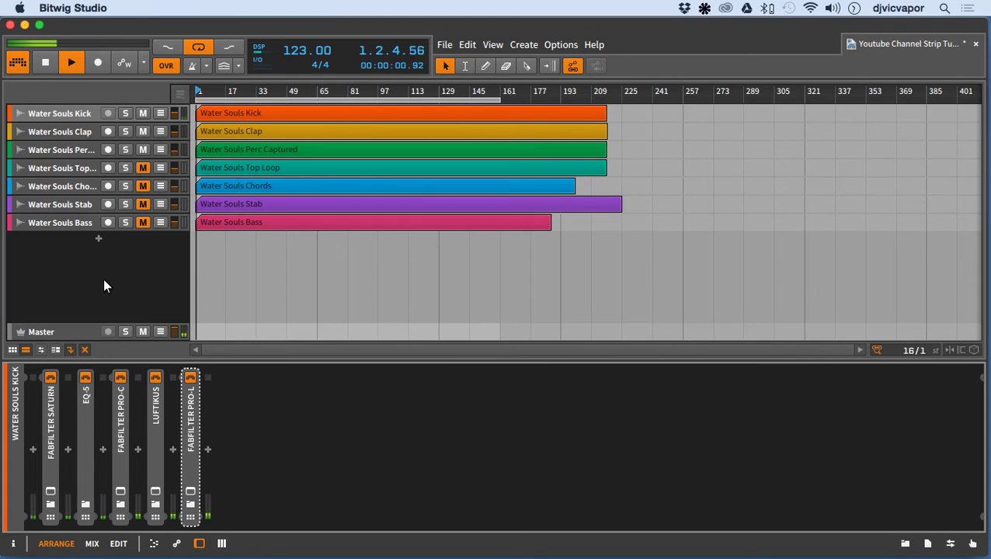
click(93, 544)
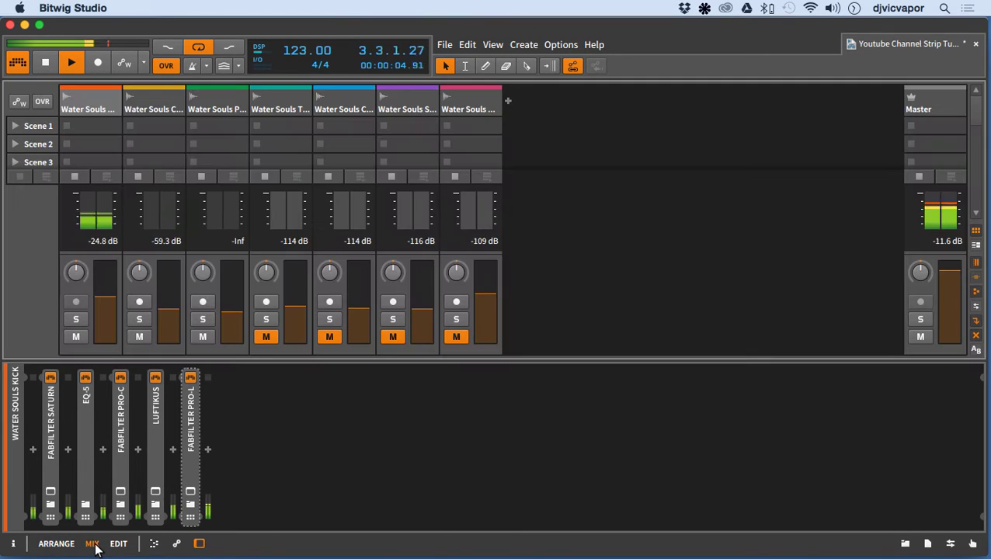
click(946, 242)
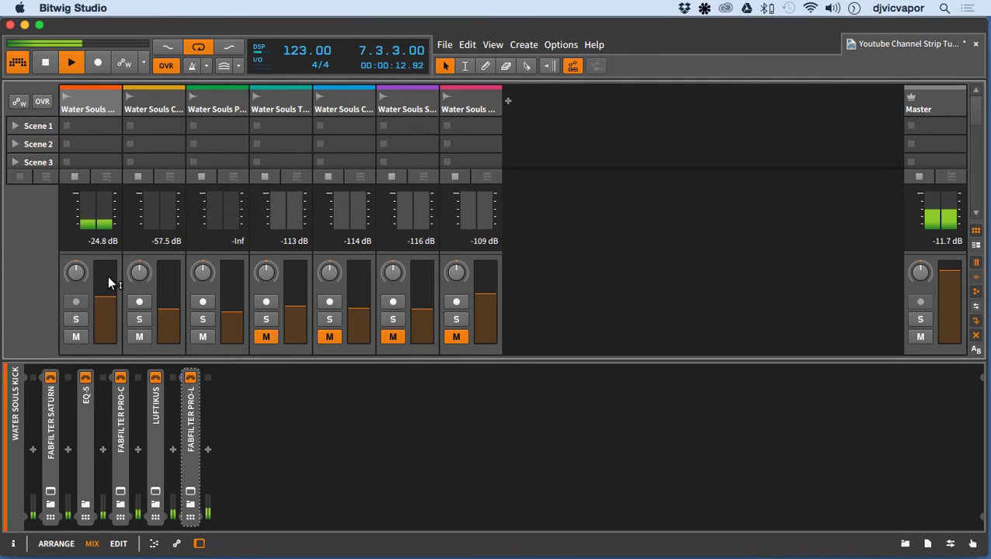
Step: Fine-tune the Kick channel's volume fader during playback, ending slightly above its original level
drag(110, 301, 110, 307)
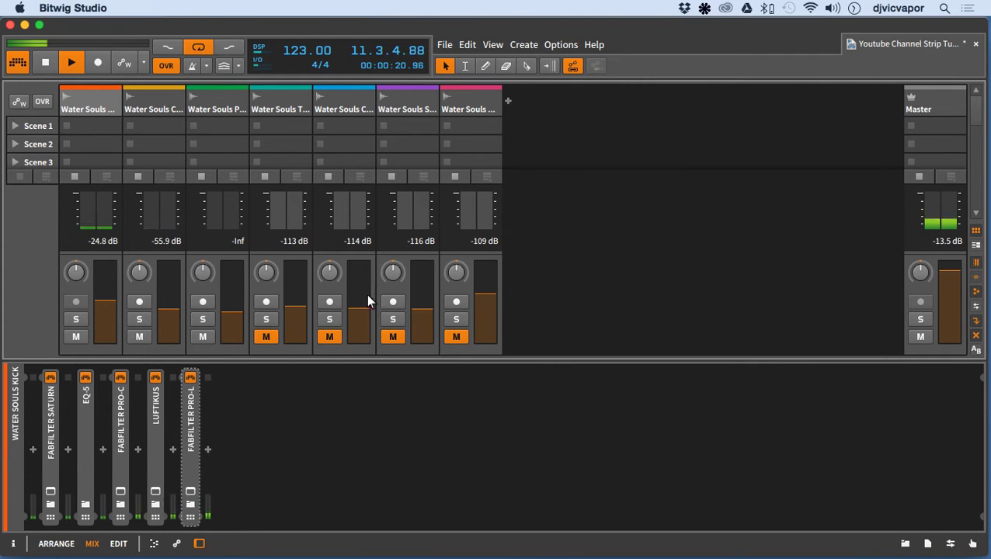
drag(110, 304, 104, 298)
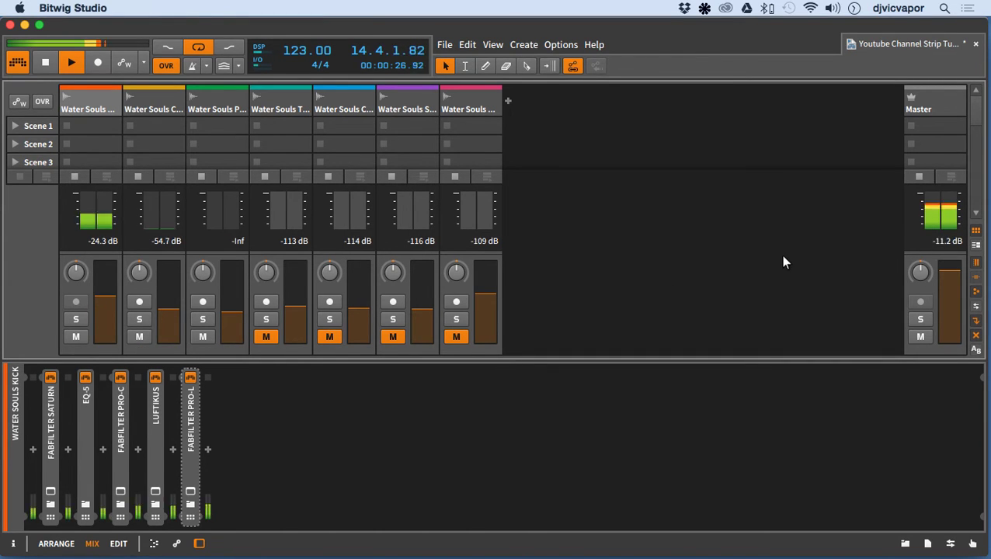
drag(109, 300, 109, 299)
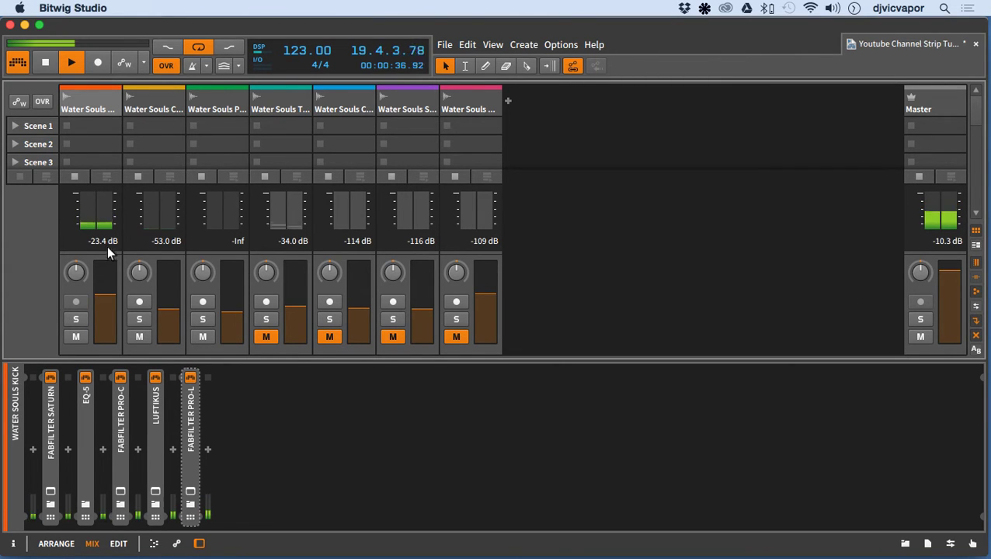
Step: Return to the arrangement, select the Water Souls Clap track and insert FabFilter Saturn into its empty device chain
click(53, 544)
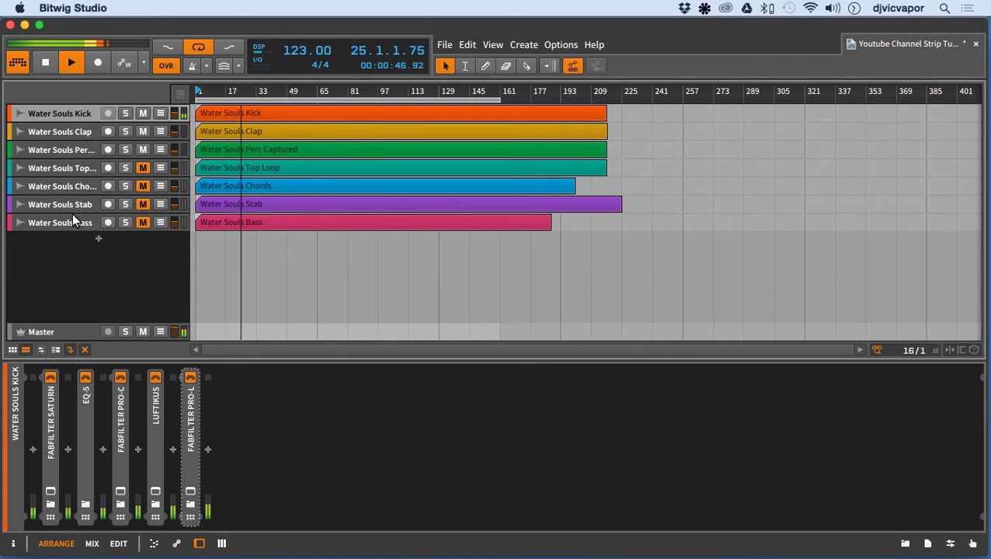
click(76, 128)
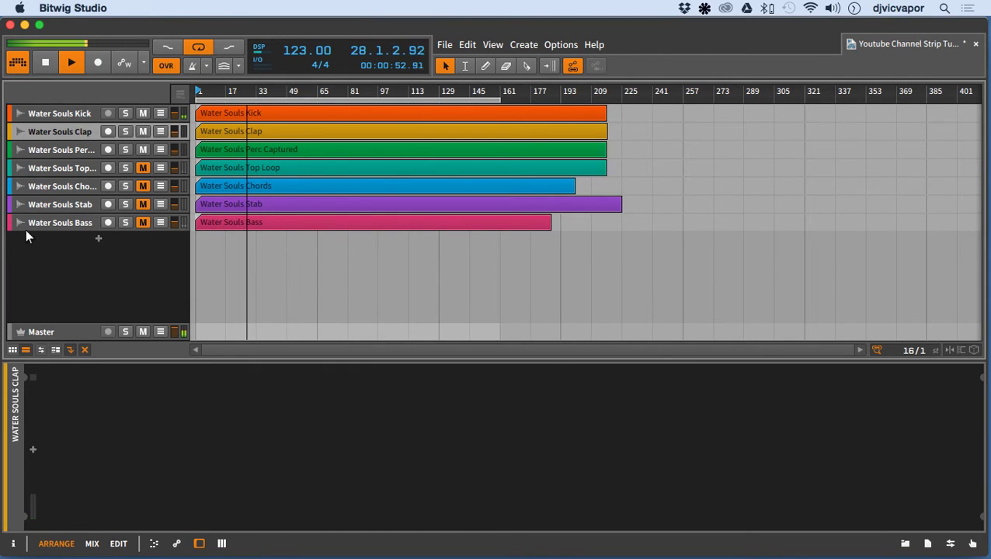
click(33, 449)
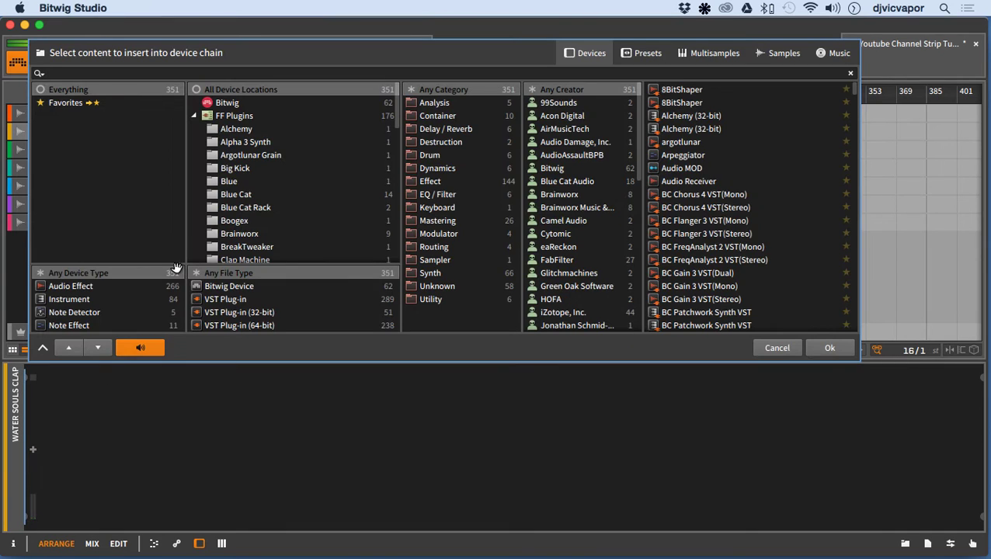
scroll(225, 247, down, 3)
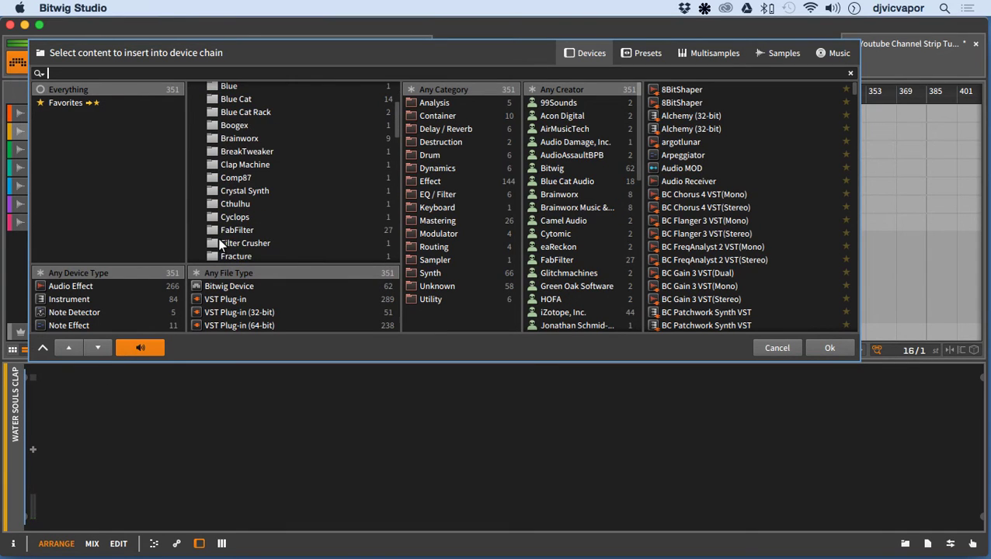
click(227, 230)
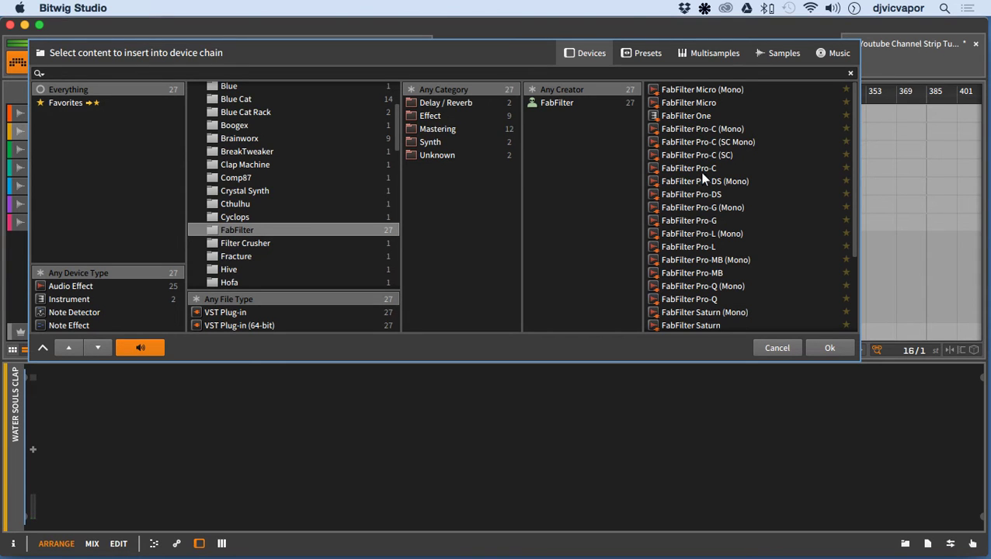
click(686, 325)
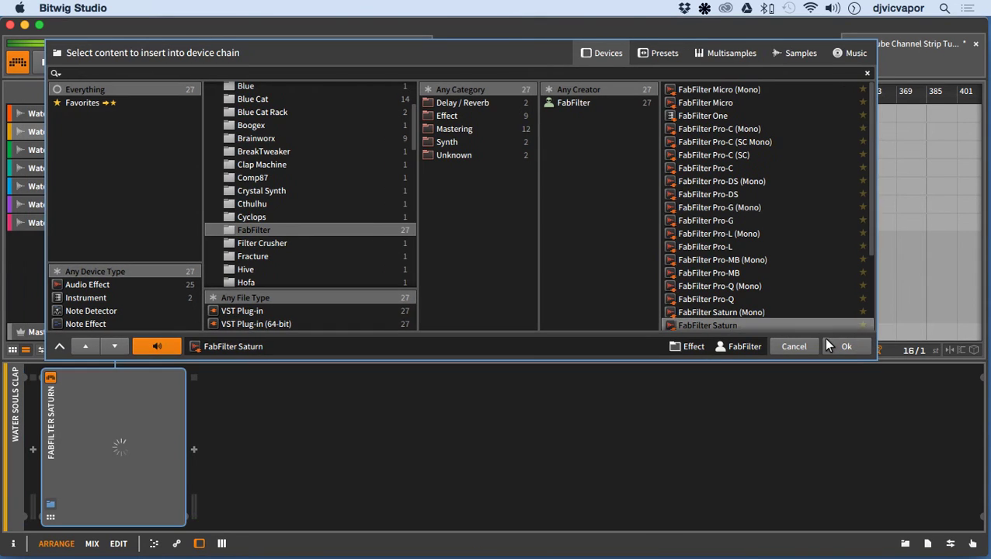
click(829, 346)
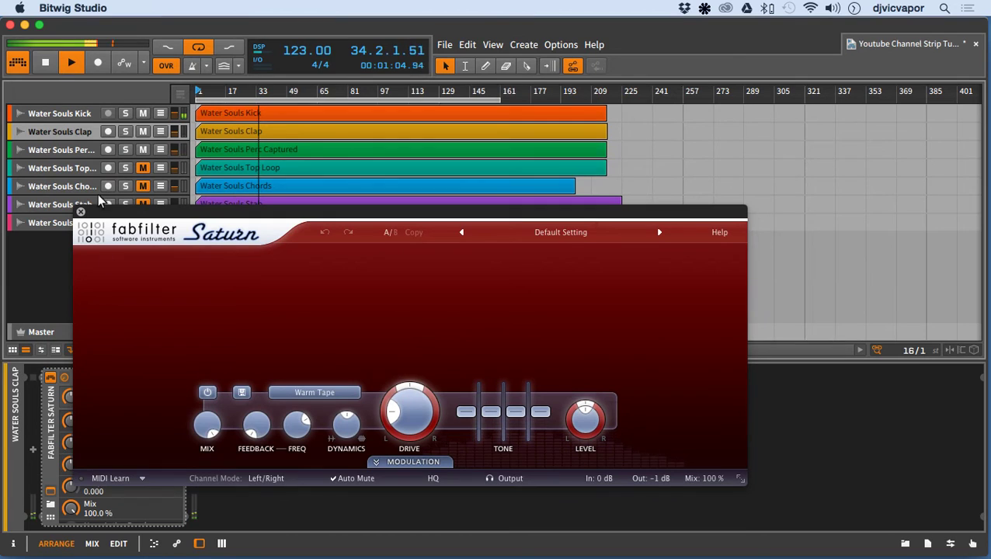
Step: Solo the Clap, set Saturn to Gentle Saturation with the drive at about 42.59 %, close its window and collapse it
click(125, 132)
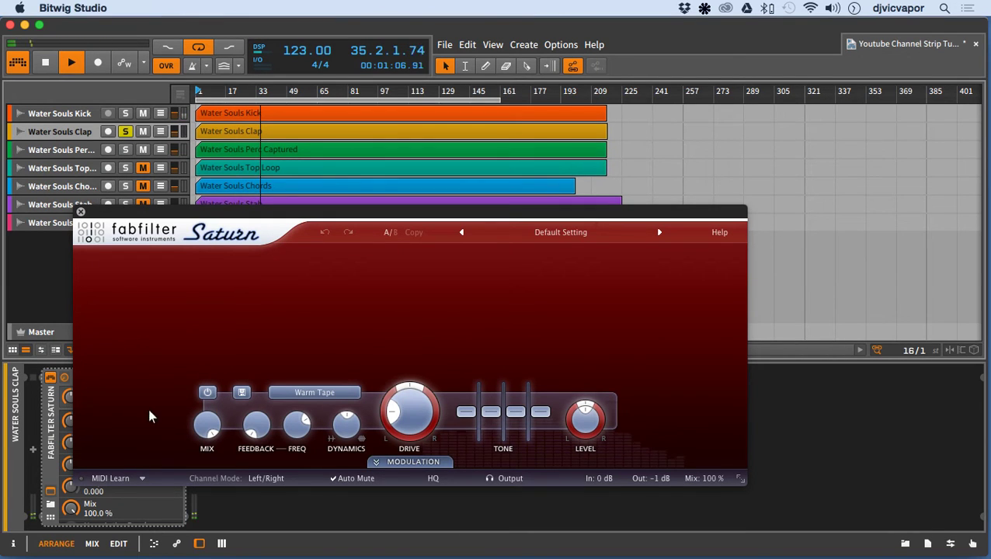
drag(393, 420, 390, 404)
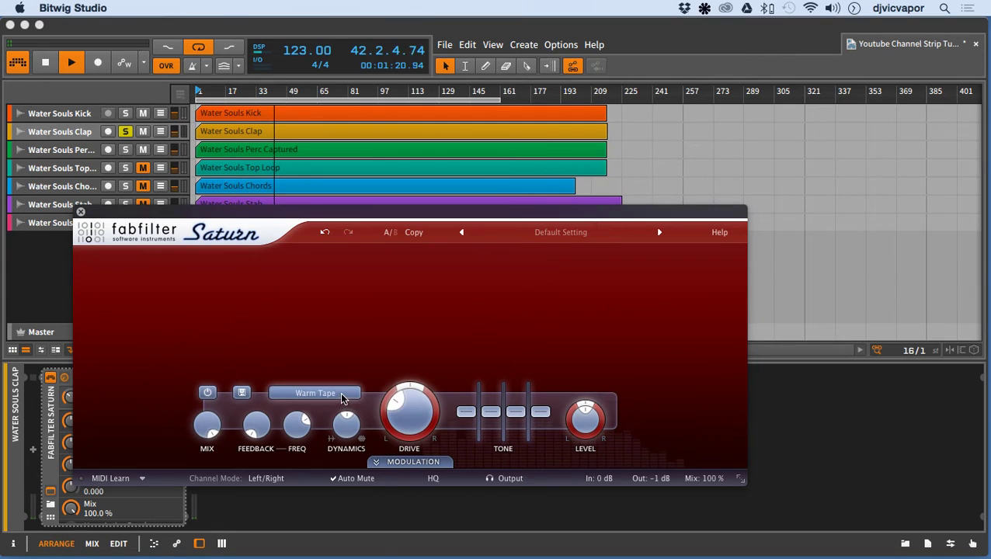
click(314, 392)
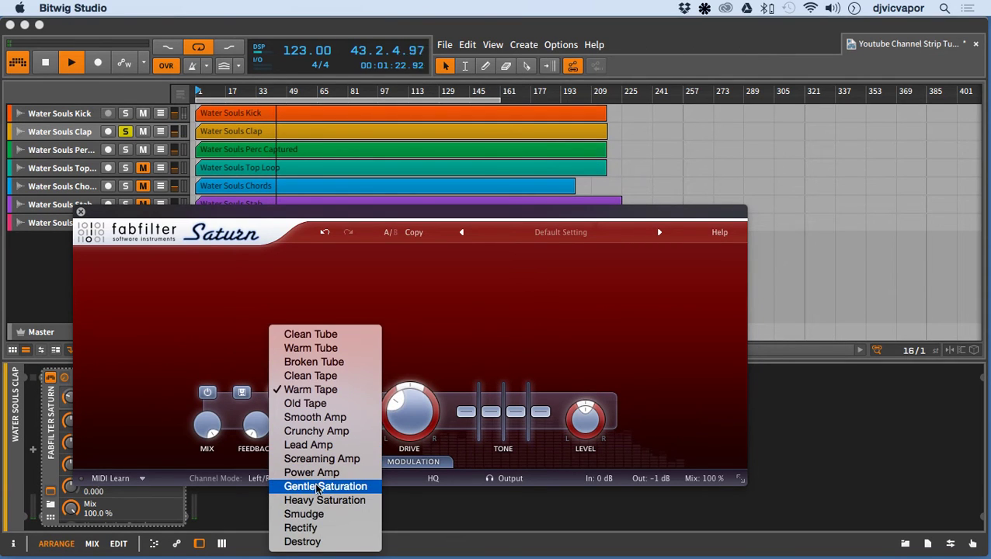
click(327, 486)
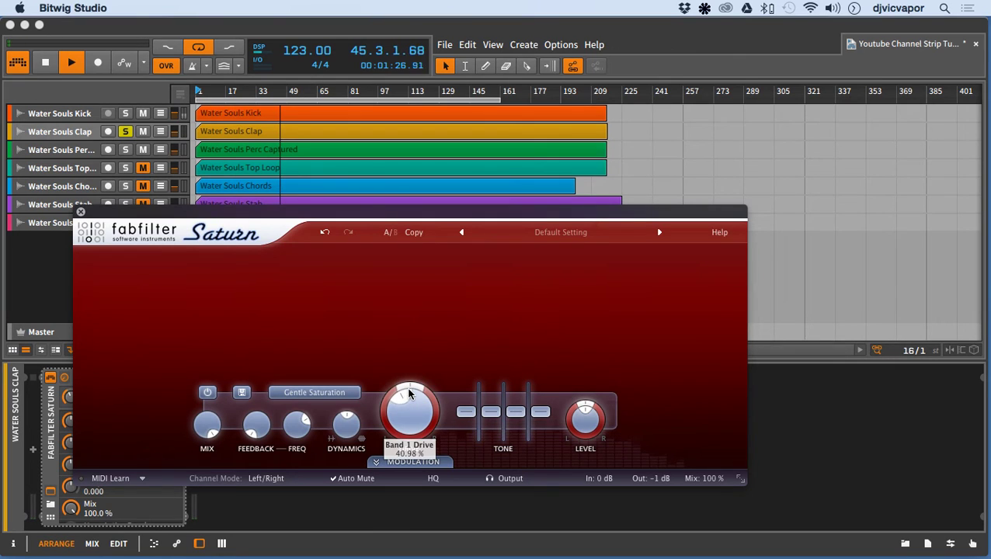
scroll(408, 400, up, 2)
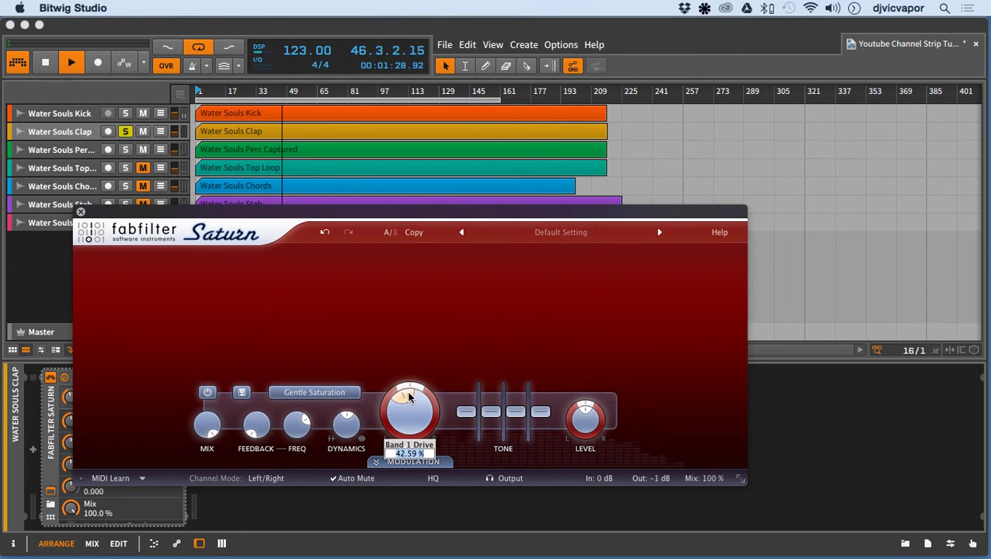
click(81, 212)
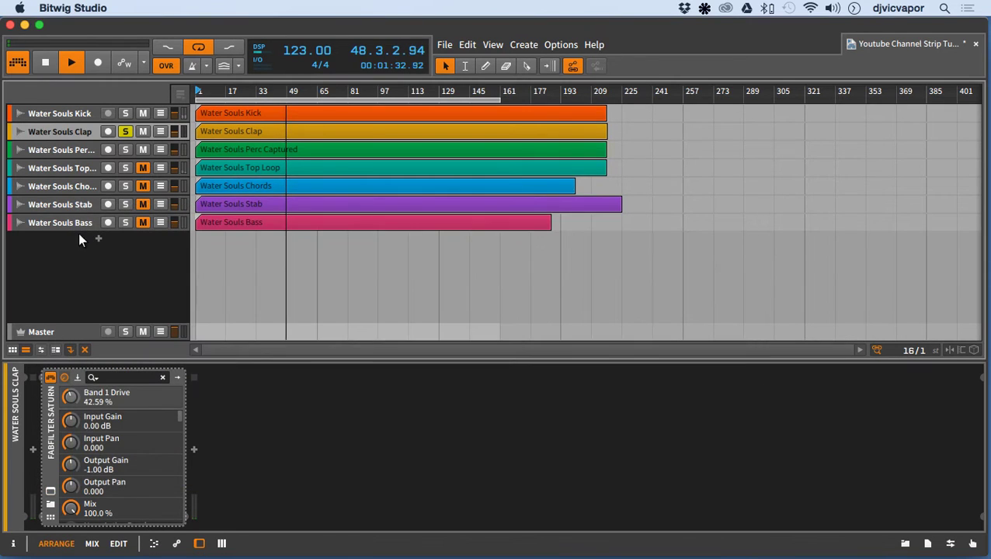
click(49, 455)
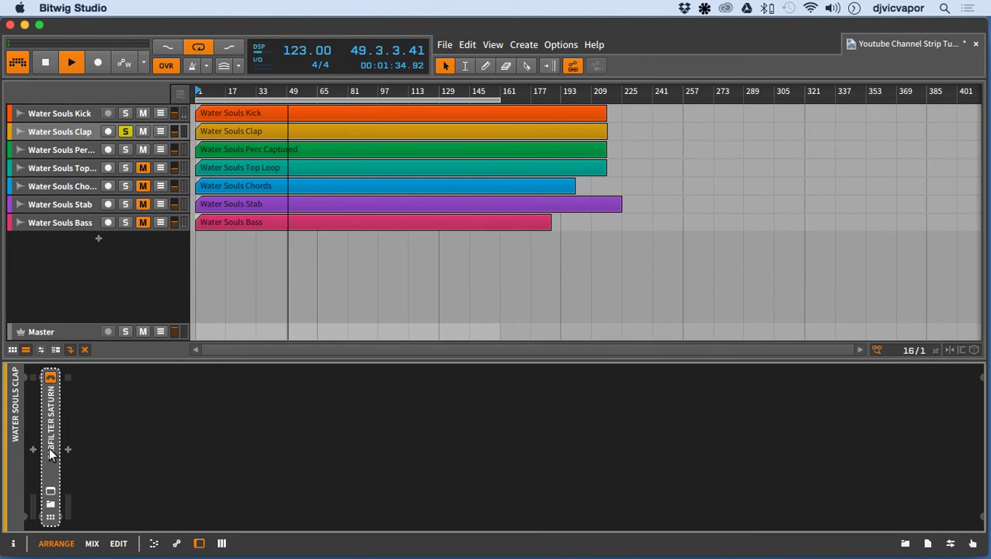
Step: Insert Bitwig's EQ-5 after Saturn on the Clap track, filtering the devices by the EQ / Filter category
click(68, 449)
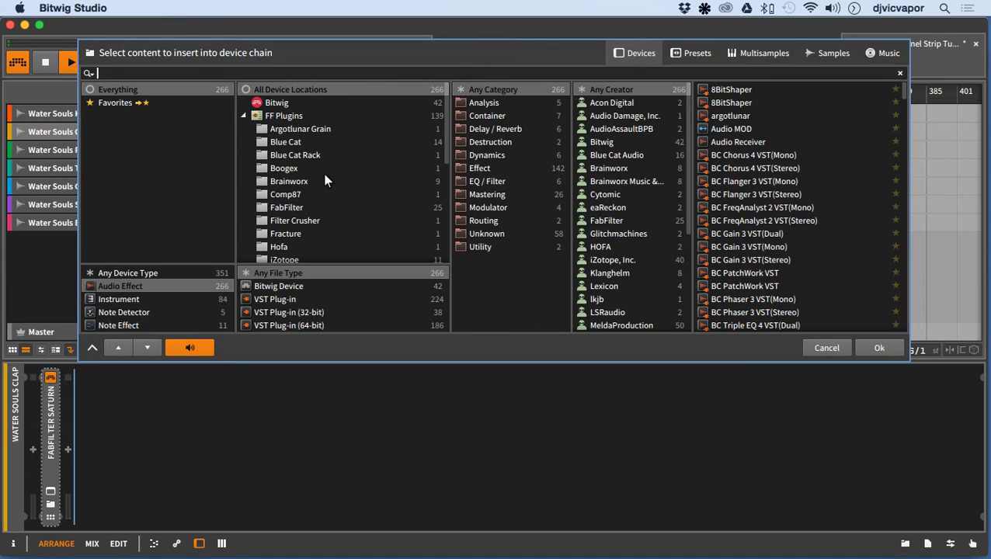
click(285, 101)
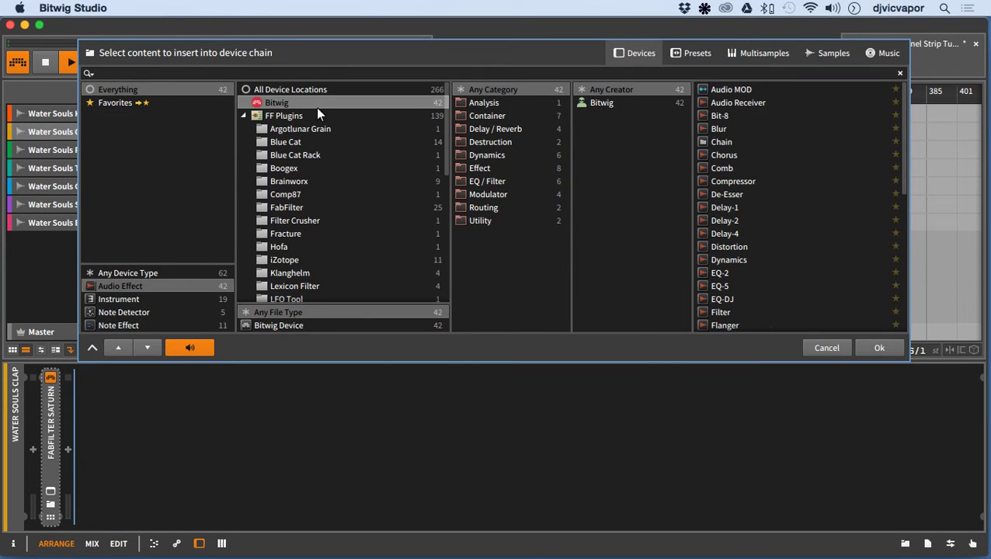
click(497, 181)
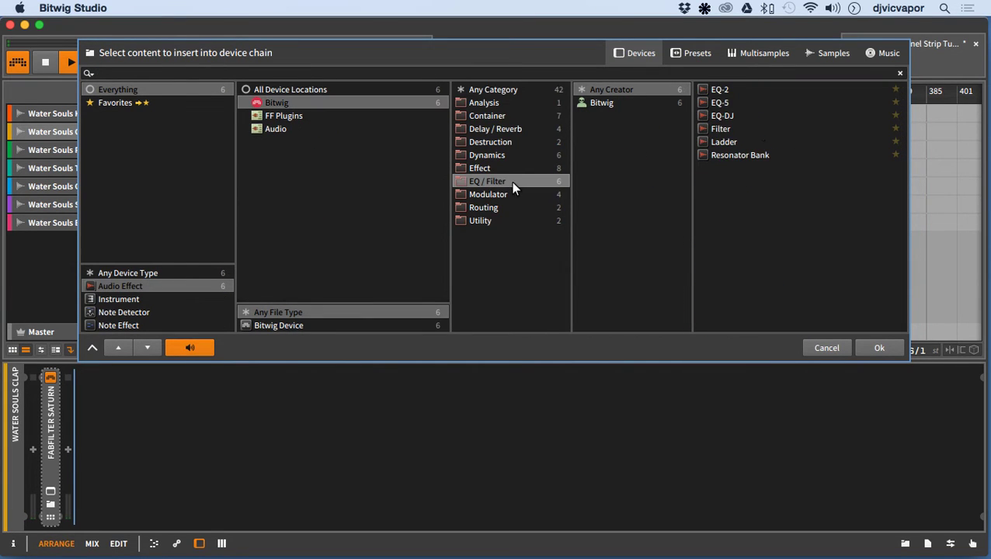
click(729, 102)
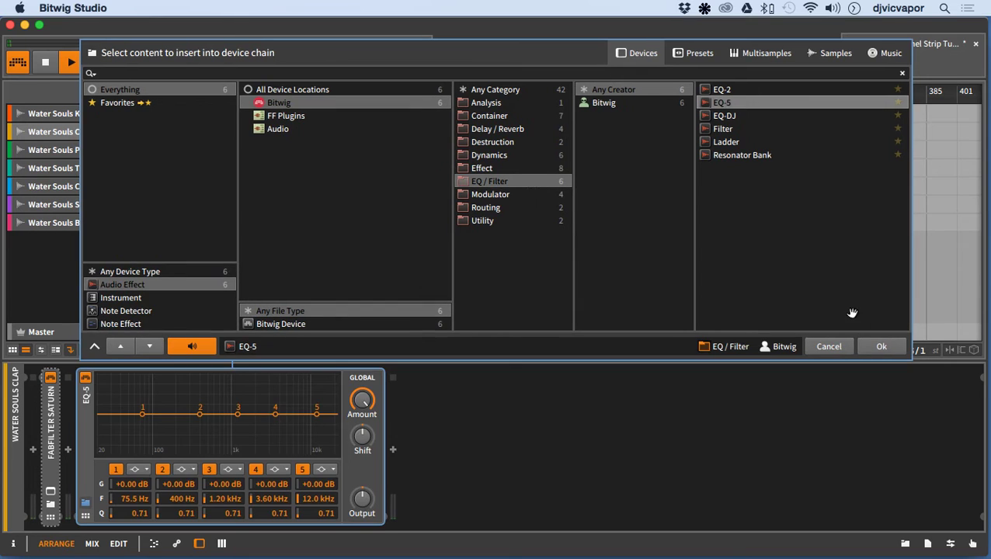
click(878, 347)
Step: Set EQ-5's band 1 to highpass24 at about 229 Hz and band 5 to a low-pass at about 14.7 kHz, and collapse it
click(139, 469)
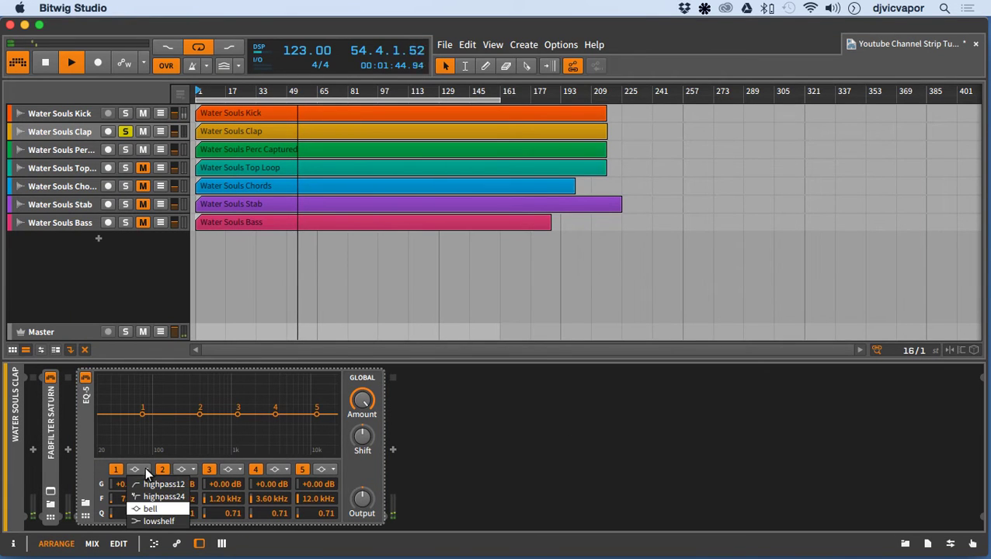
click(142, 491)
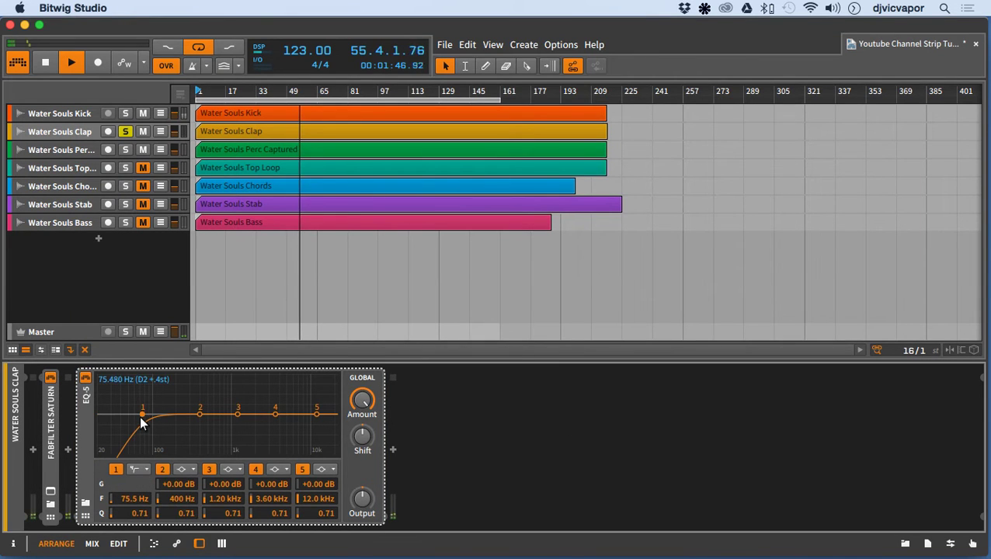
drag(140, 423, 185, 421)
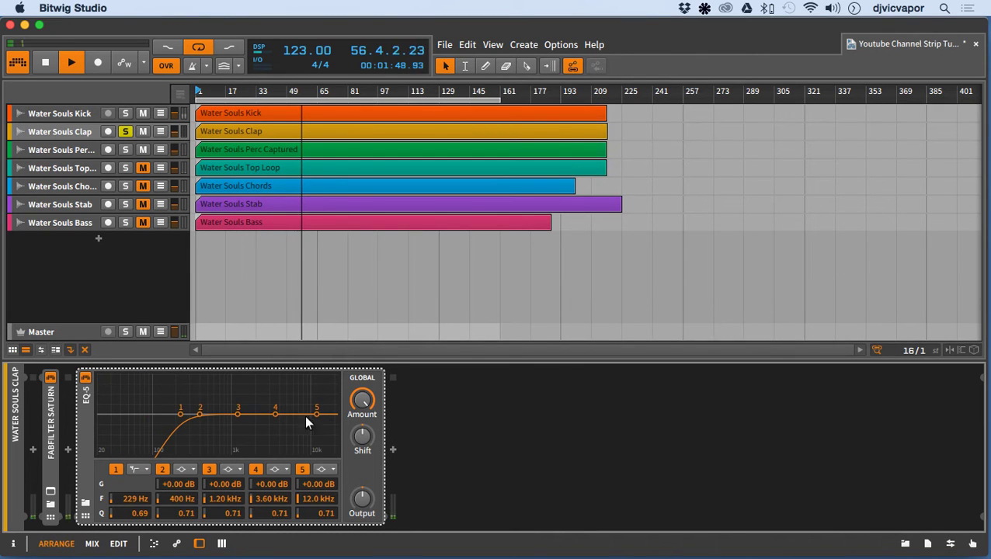
click(326, 471)
click(325, 483)
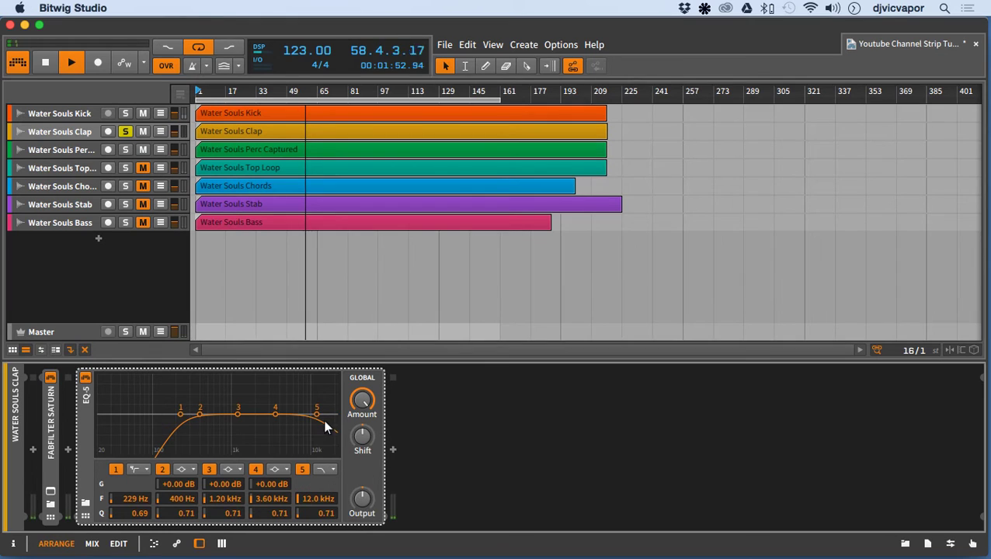
drag(317, 419, 322, 414)
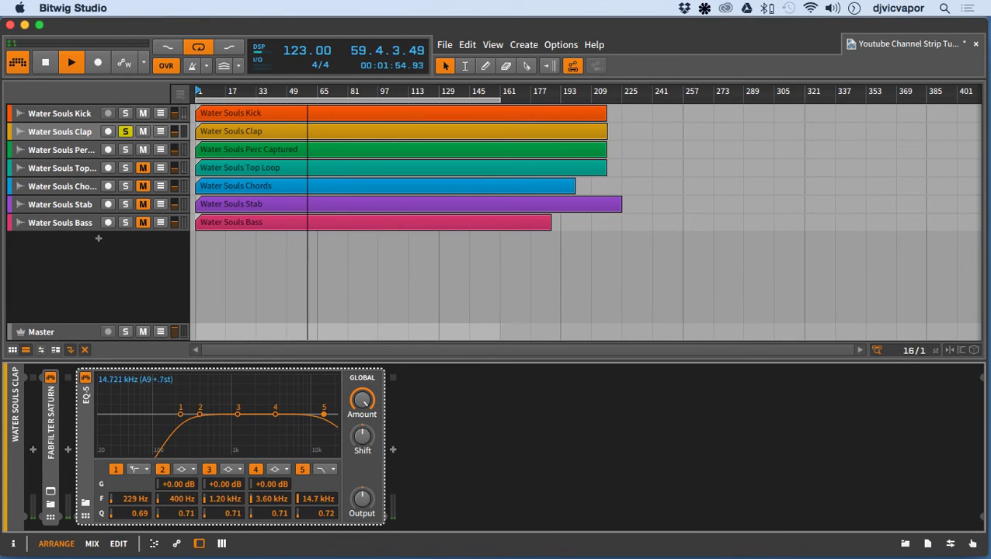
click(82, 398)
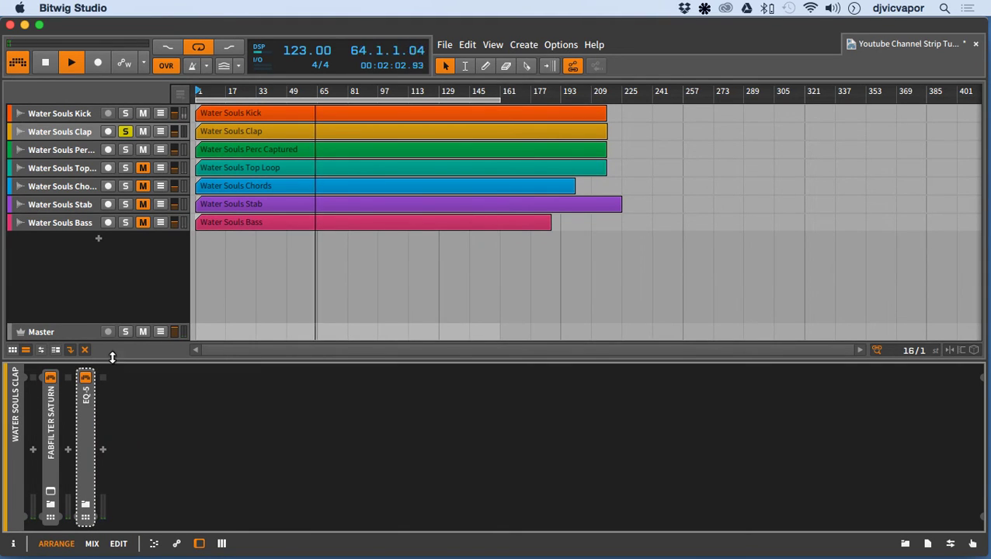
click(102, 444)
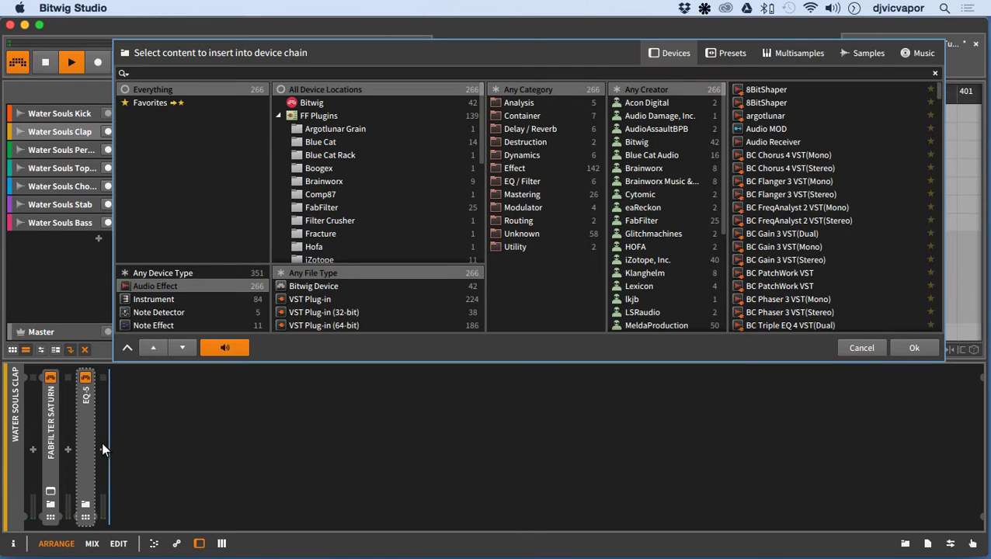
click(319, 207)
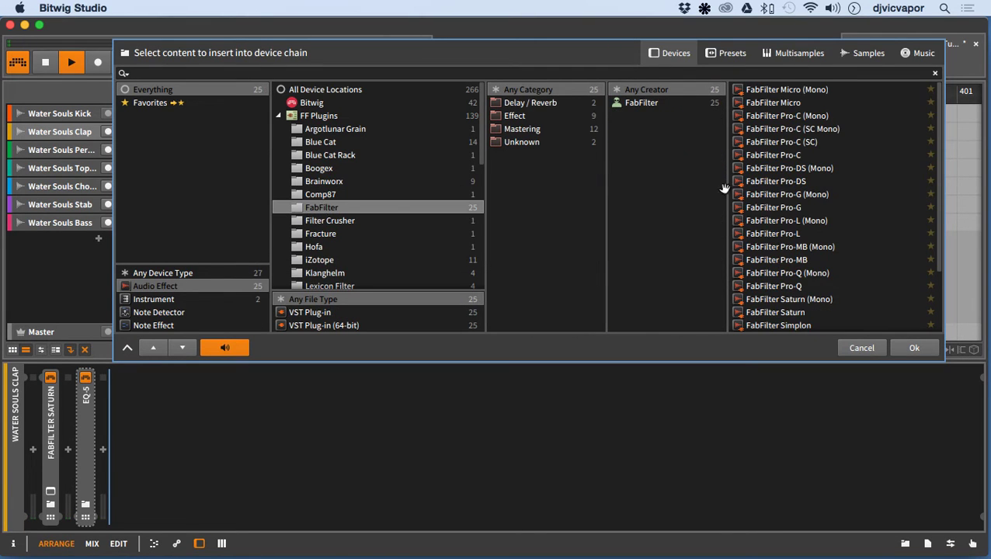
click(777, 155)
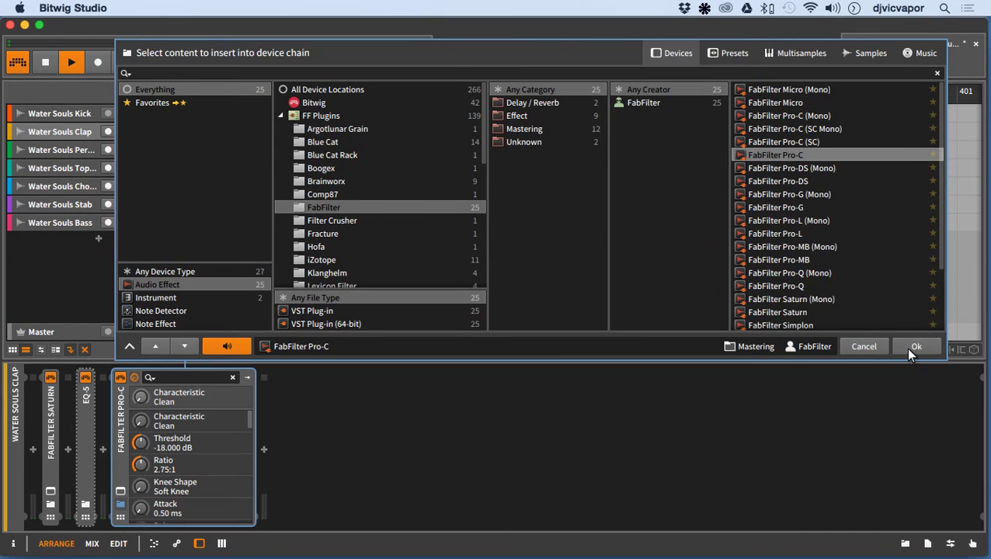
click(906, 349)
Step: Set Pro-C's ratio to about 3.73:1, attack to 1.37 ms and threshold to about -23.14 dB, raise the release slightly, and collapse the device
drag(248, 275, 244, 250)
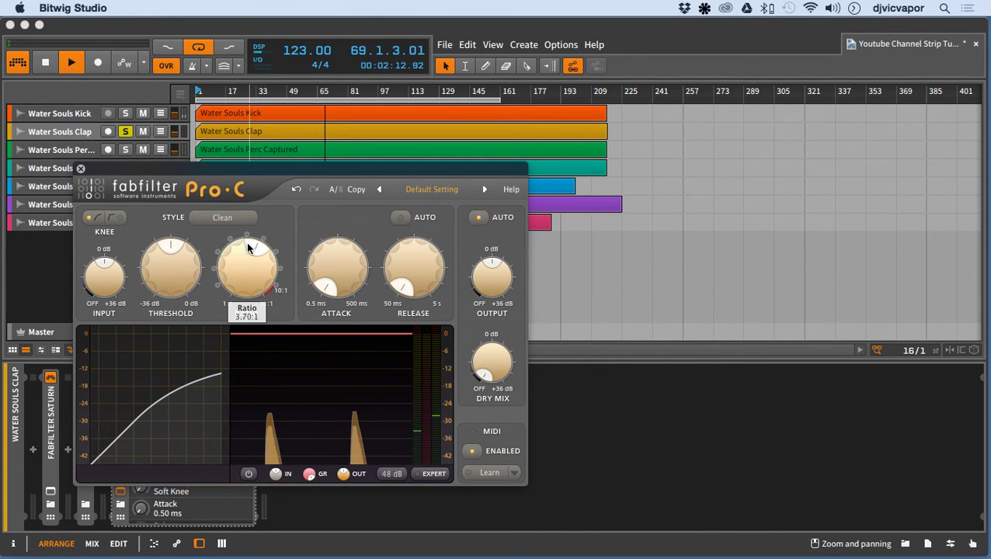
drag(319, 283, 316, 256)
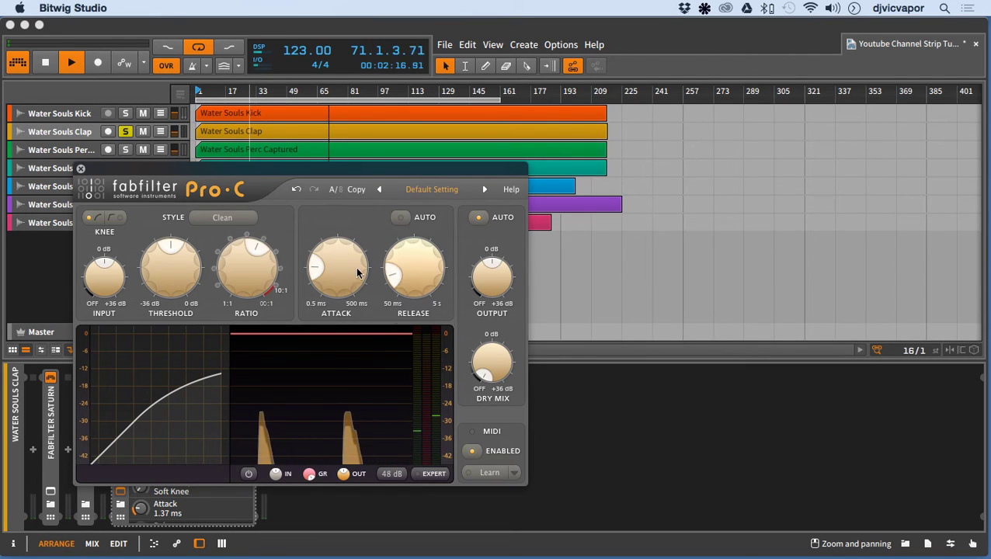
mouse_move(156, 254)
mouse_down()
mouse_move(151, 293)
mouse_move(157, 259)
mouse_up()
scroll(153, 284, down, 5)
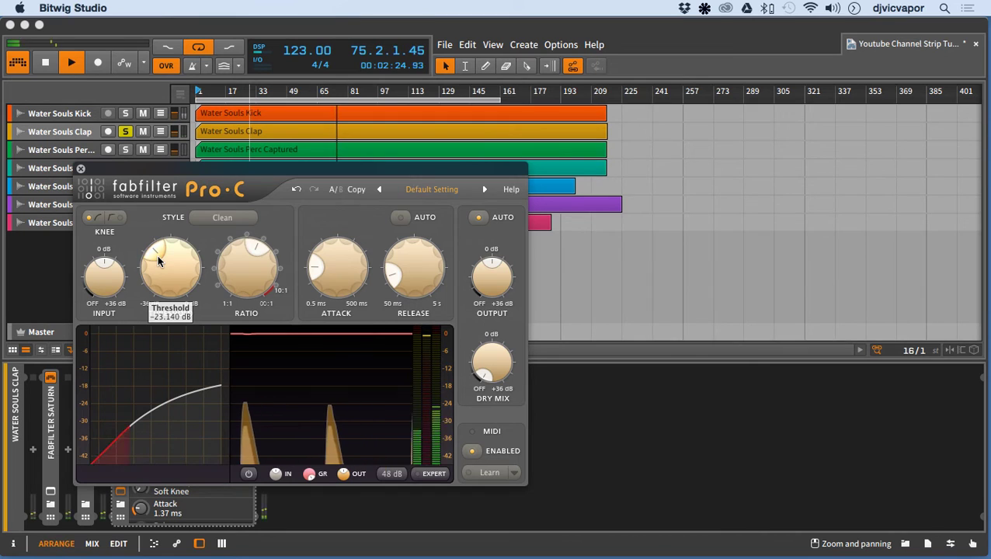
click(81, 169)
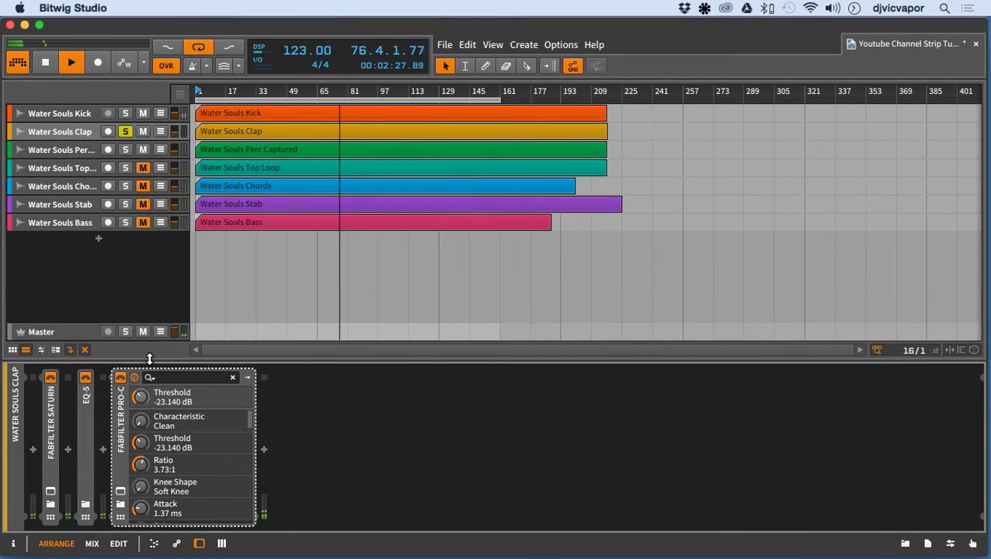
click(122, 435)
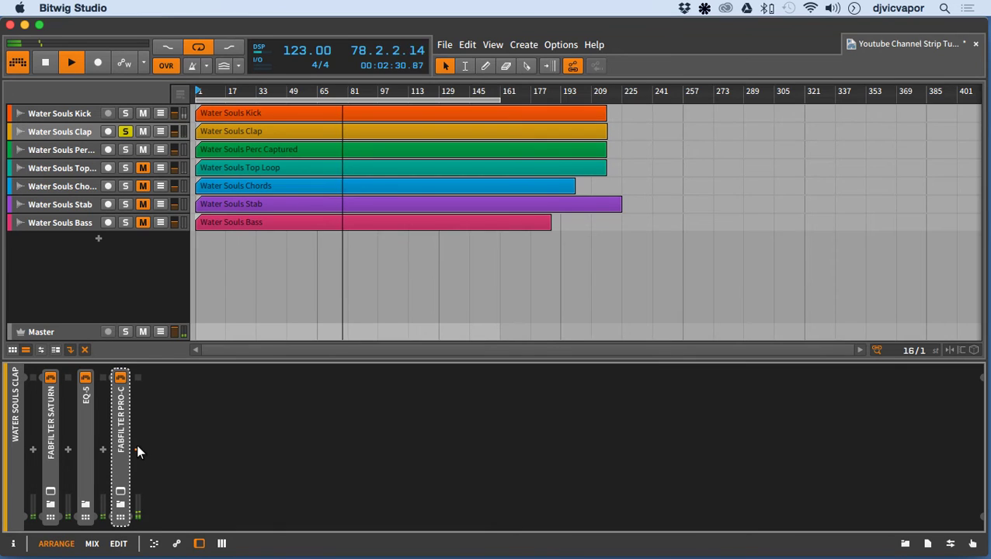
Step: Insert lkjb Luftikus after Pro-C on the Clap track and move its window clear of the device chain
click(138, 449)
scroll(354, 219, down, 3)
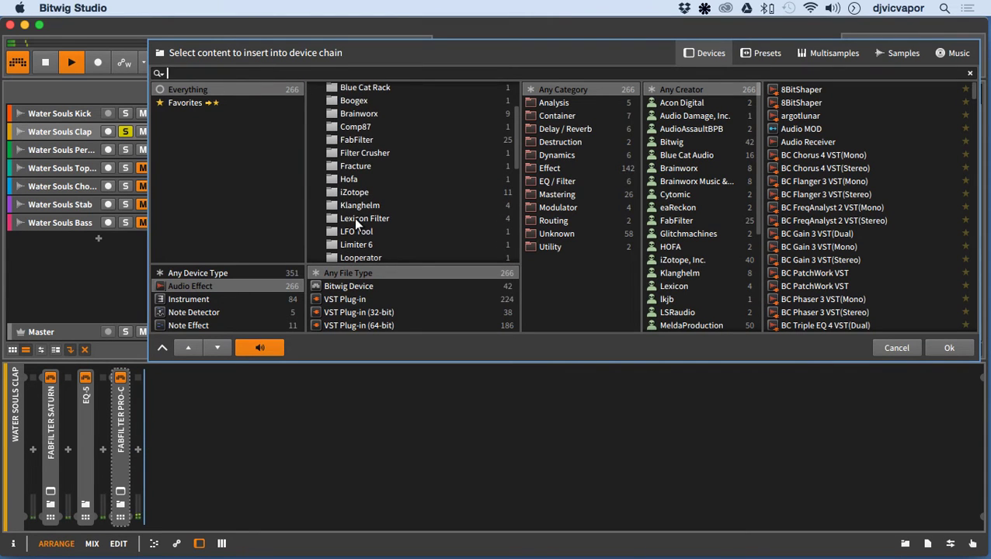
scroll(354, 218, down, 3)
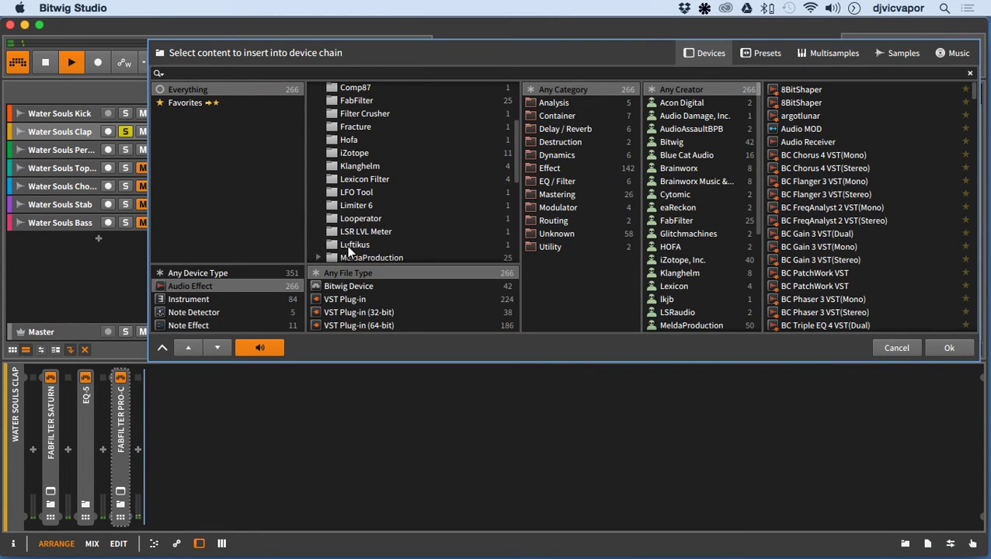
click(352, 245)
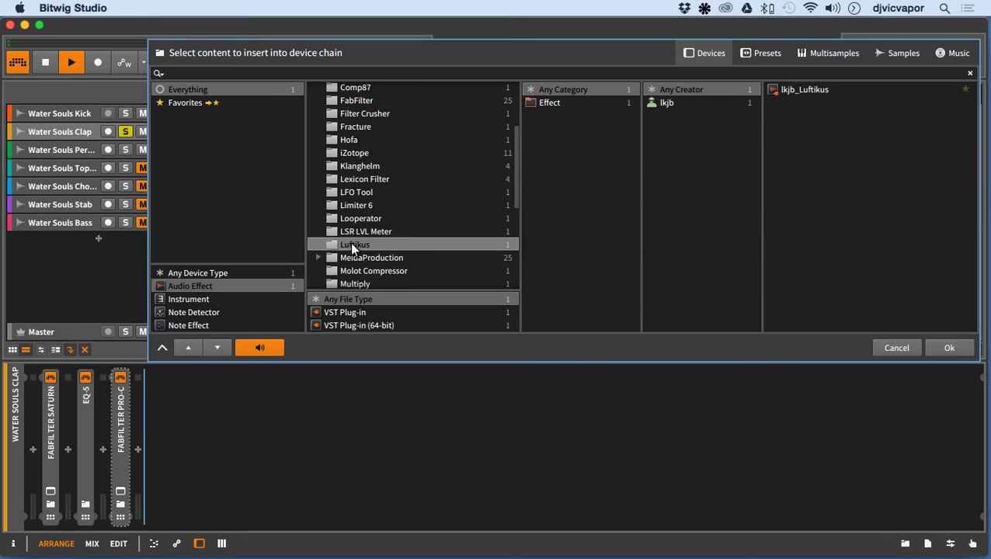
click(800, 90)
click(950, 346)
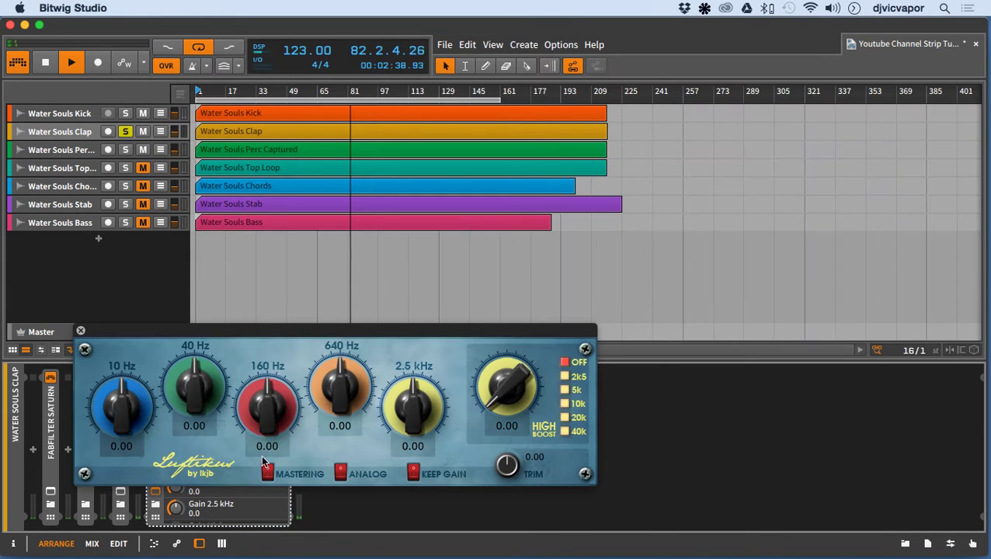
drag(270, 328, 420, 272)
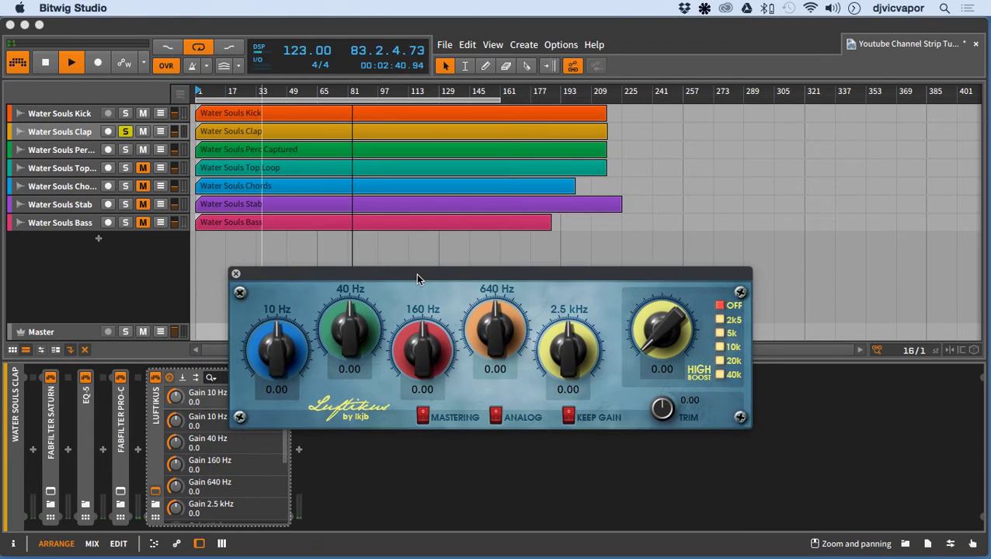
Step: Boost Luftikus's 640 Hz band to 0.30 and 2.5 kHz band to 1.20, comparing the sound with the device bypassed
scroll(497, 336, up, 1)
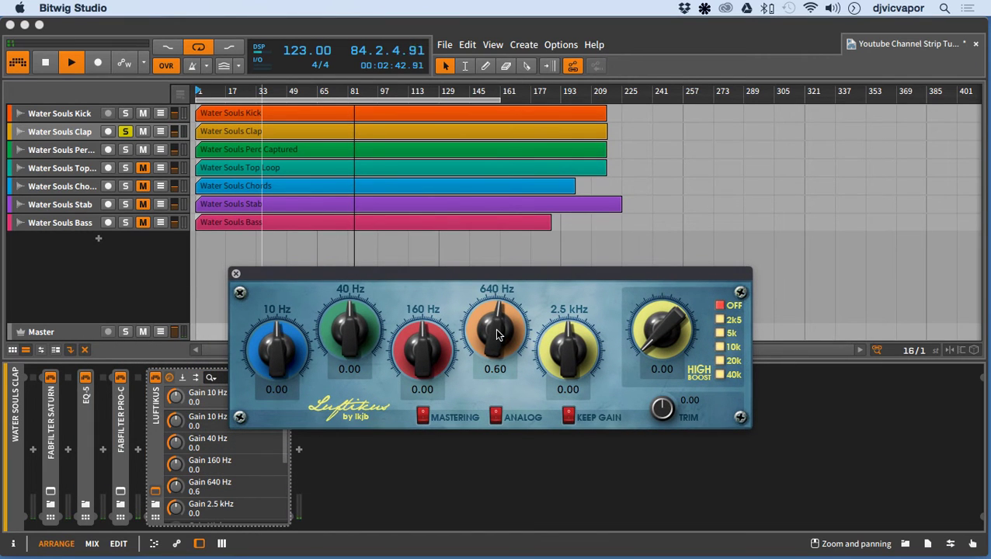
scroll(565, 345, up, 5)
scroll(563, 344, up, 4)
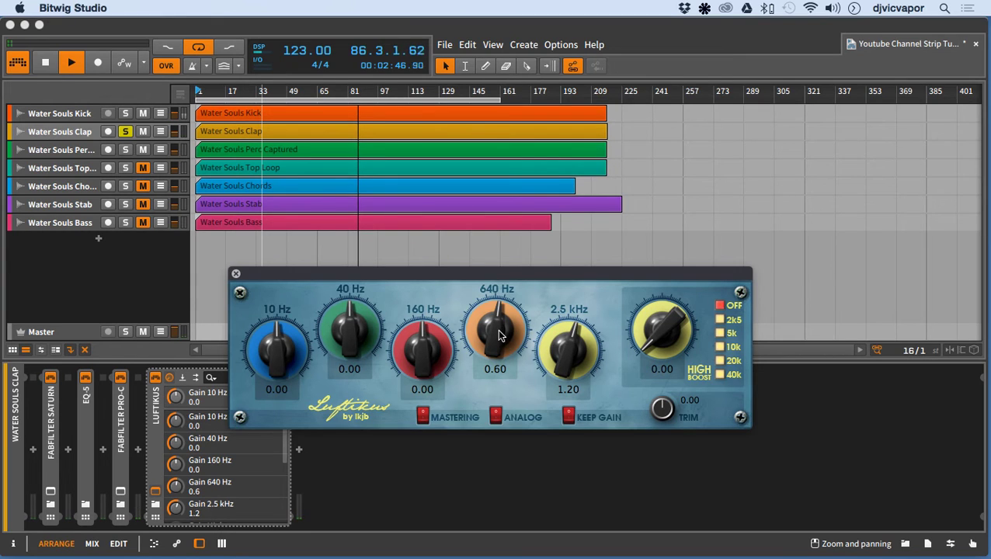
scroll(497, 333, up, 3)
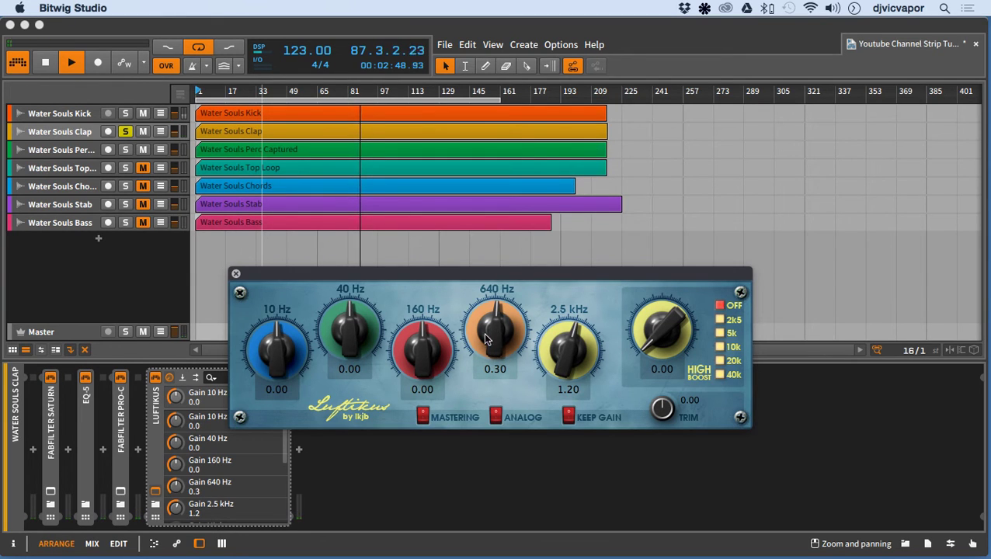
click(155, 378)
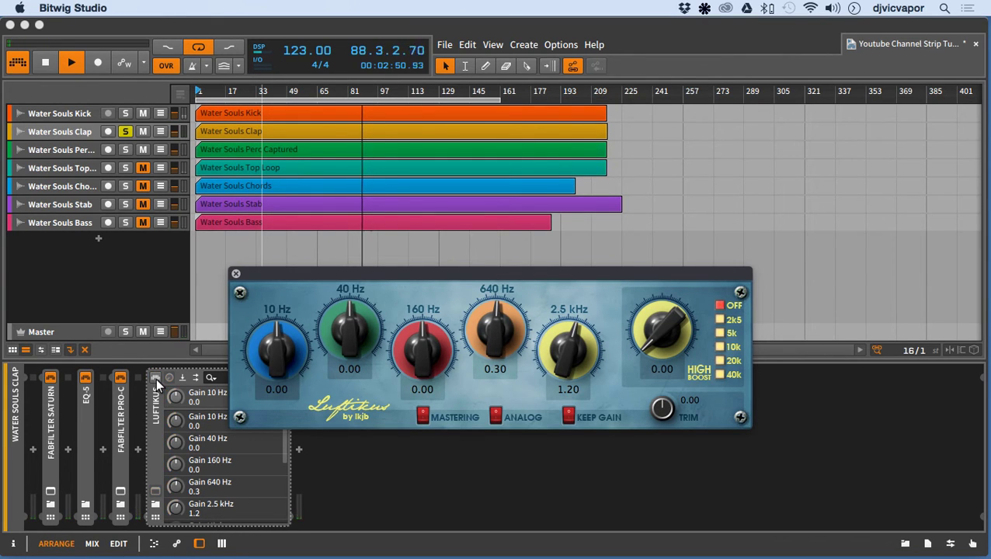
click(156, 379)
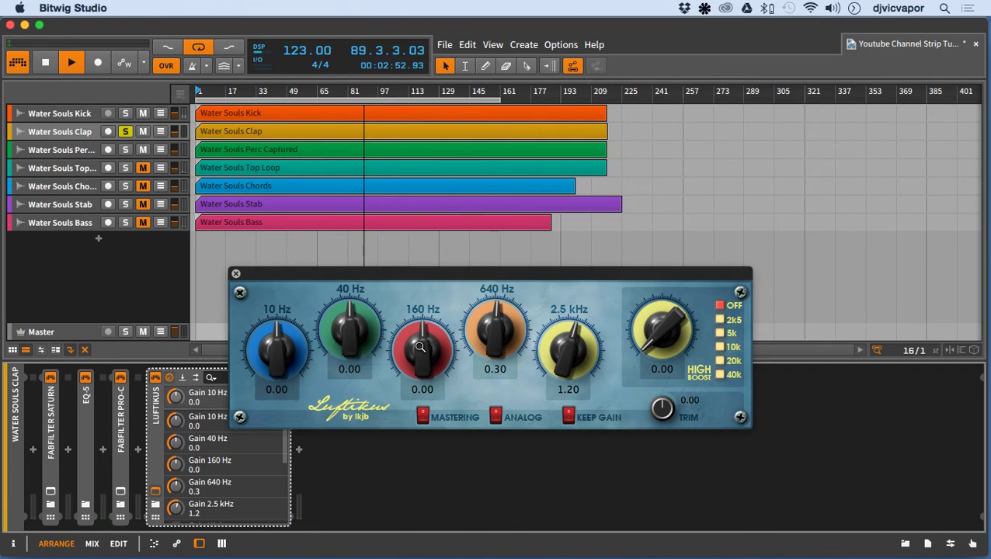
Step: Raise Luftikus's 160 Hz band to 0.50, set the high boost to 40k at 0.70, and close and collapse the device
scroll(419, 347, up, 5)
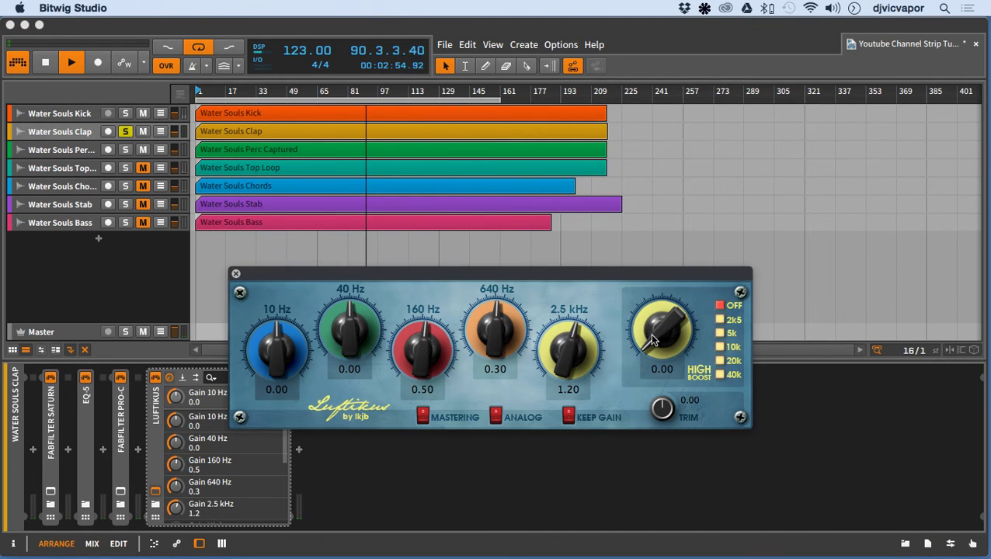
scroll(650, 333, up, 5)
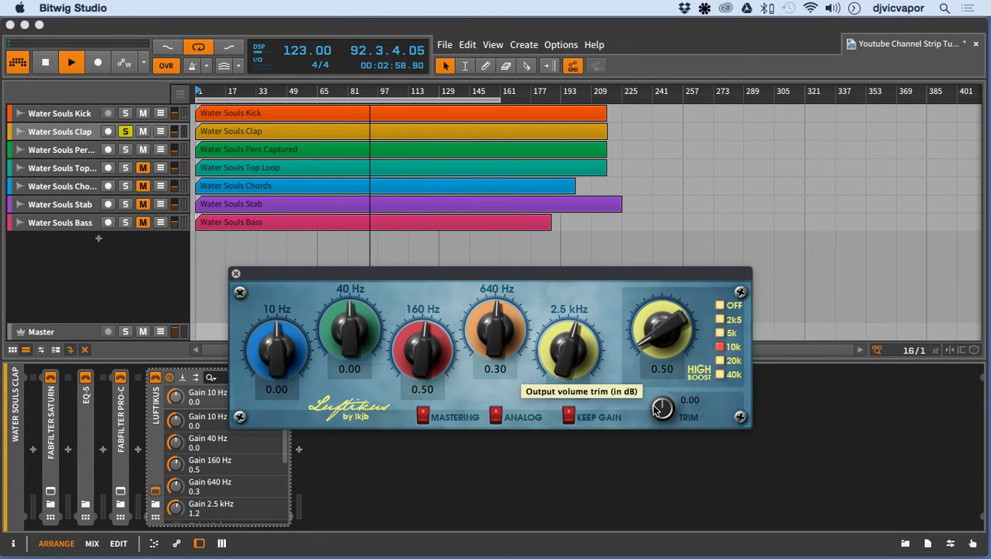
click(719, 376)
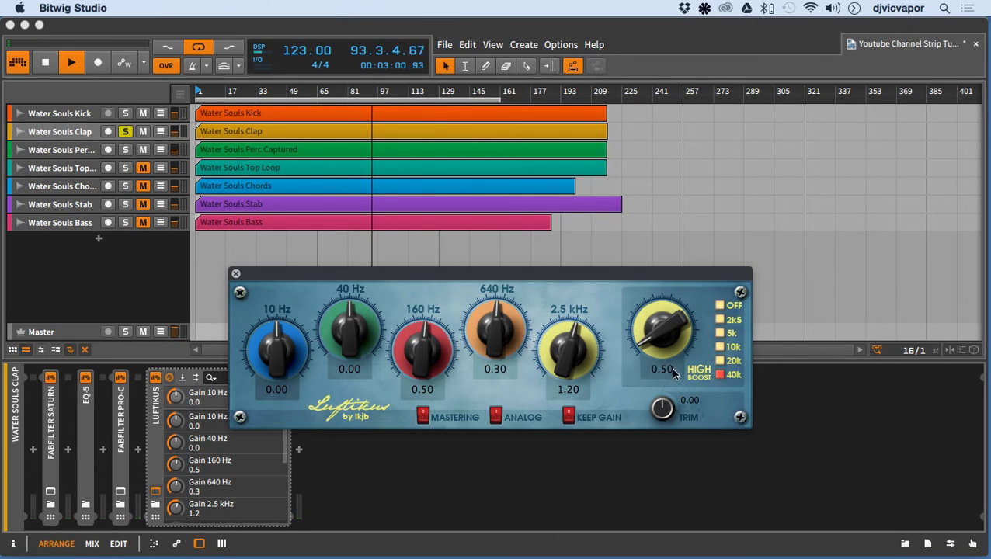
mouse_move(650, 354)
mouse_down()
mouse_move(648, 290)
mouse_move(633, 346)
mouse_up()
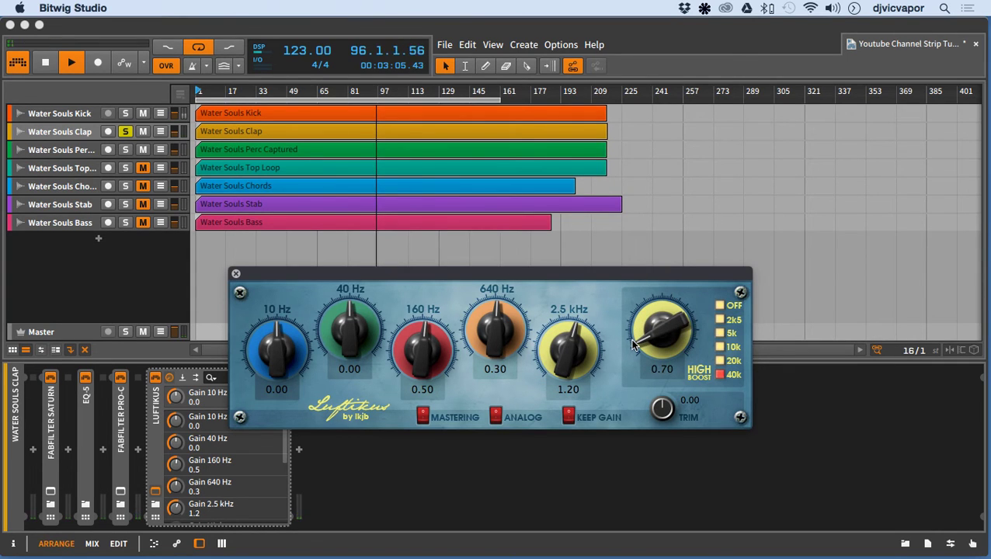
click(236, 275)
click(158, 426)
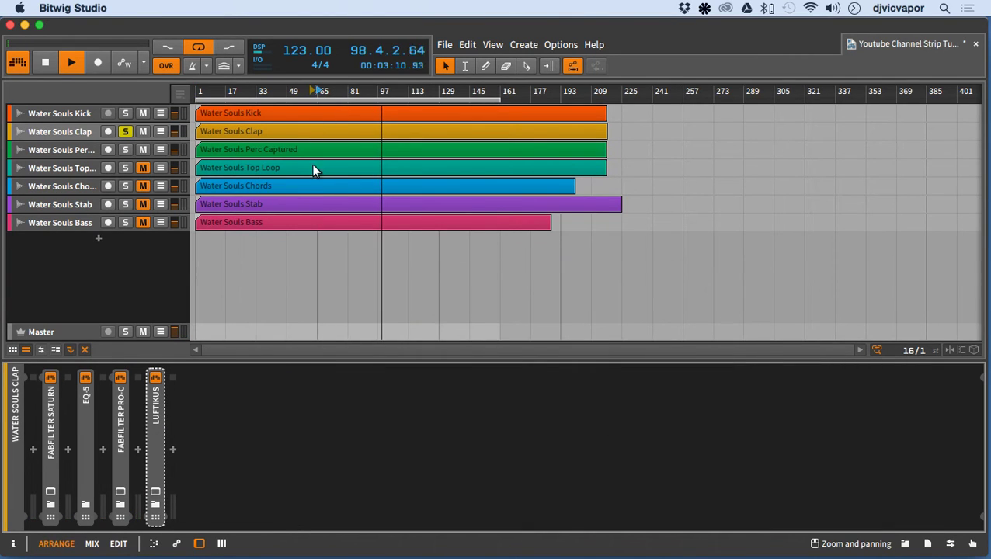
click(173, 449)
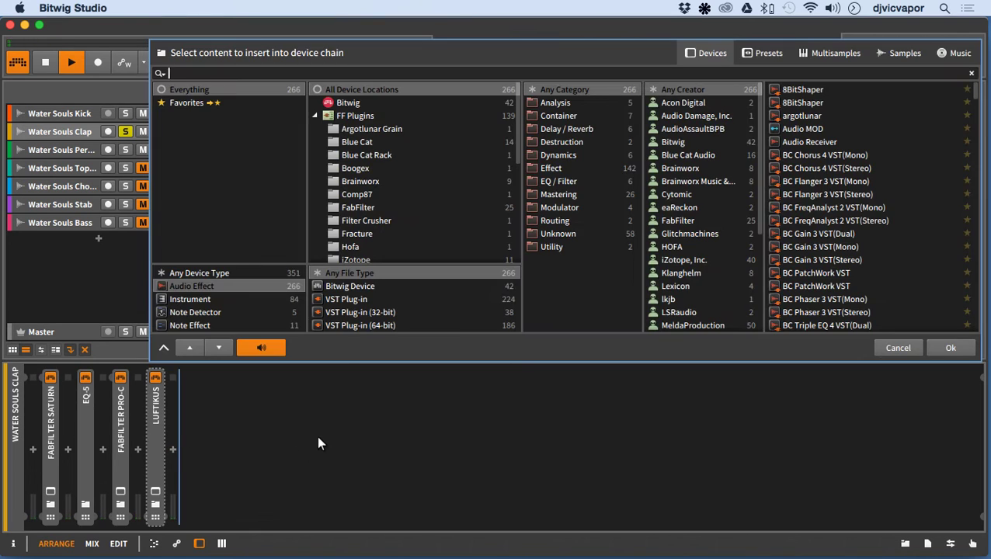
click(347, 209)
click(811, 233)
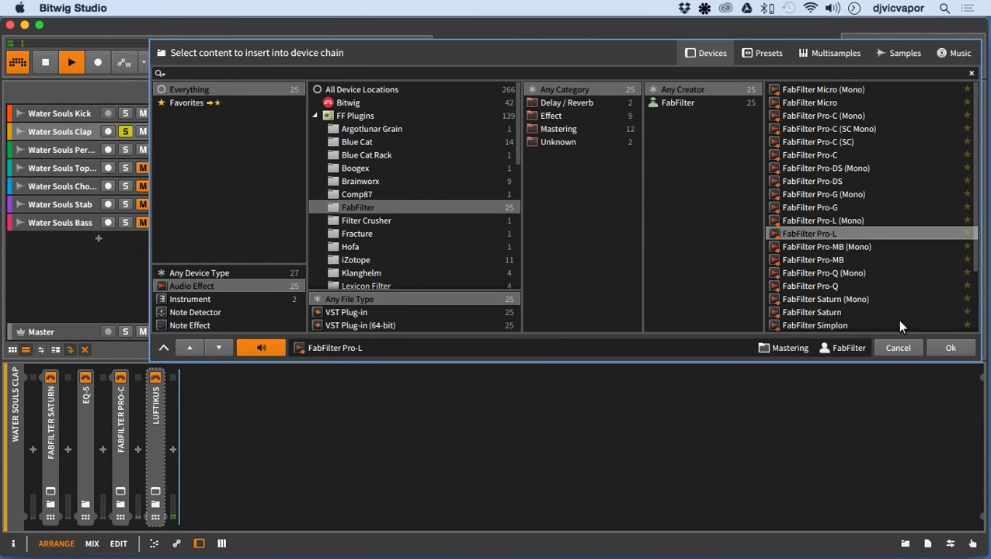
click(948, 347)
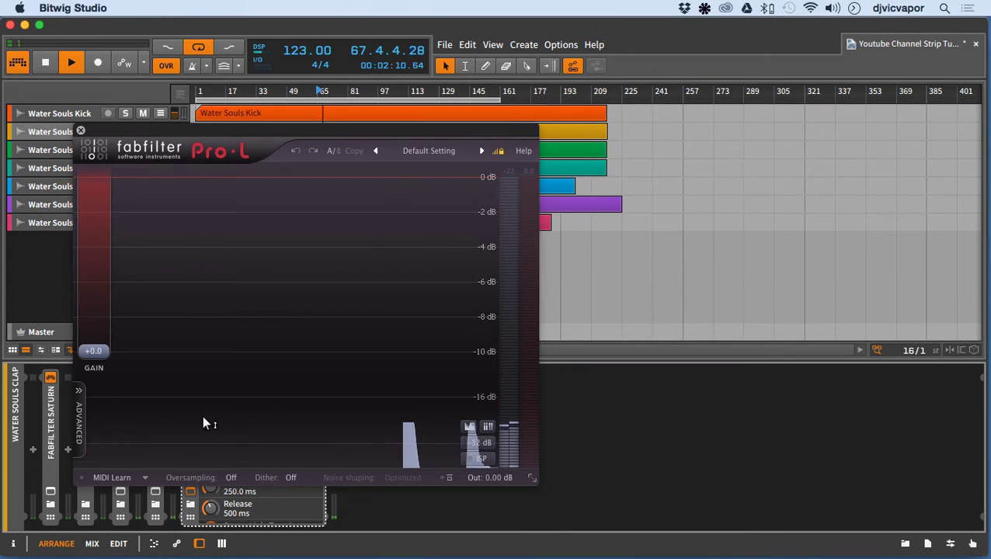
Step: Set Pro-L's oversampling to 4x and, in its advanced settings, the attack to 1.7 ms and the release to 5 ms
click(231, 478)
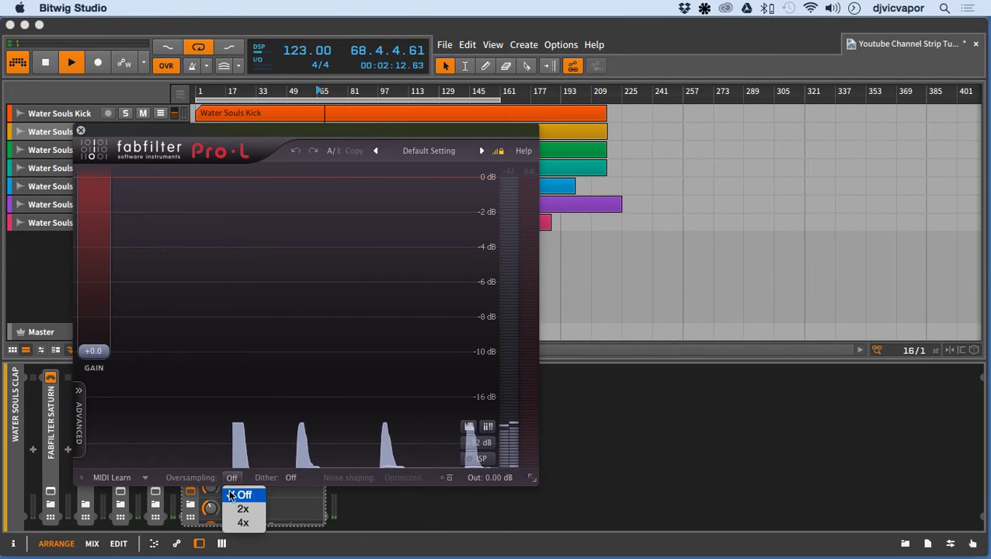
click(243, 523)
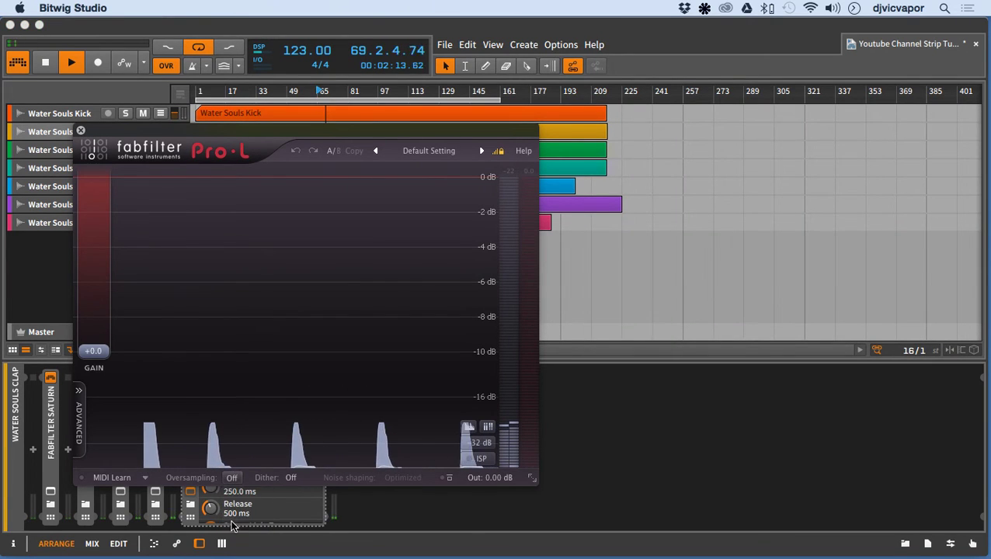
click(81, 424)
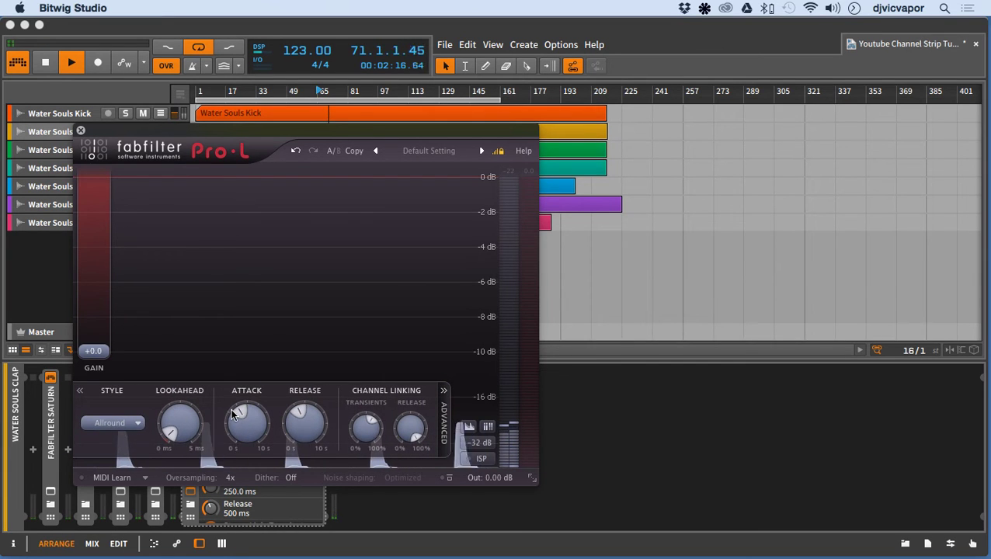
drag(231, 416, 234, 439)
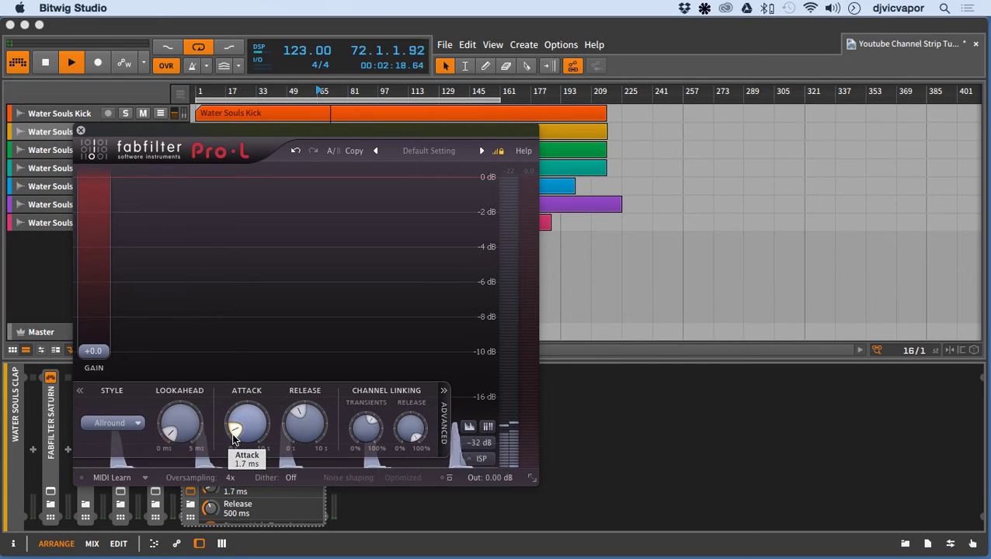
drag(303, 427, 283, 485)
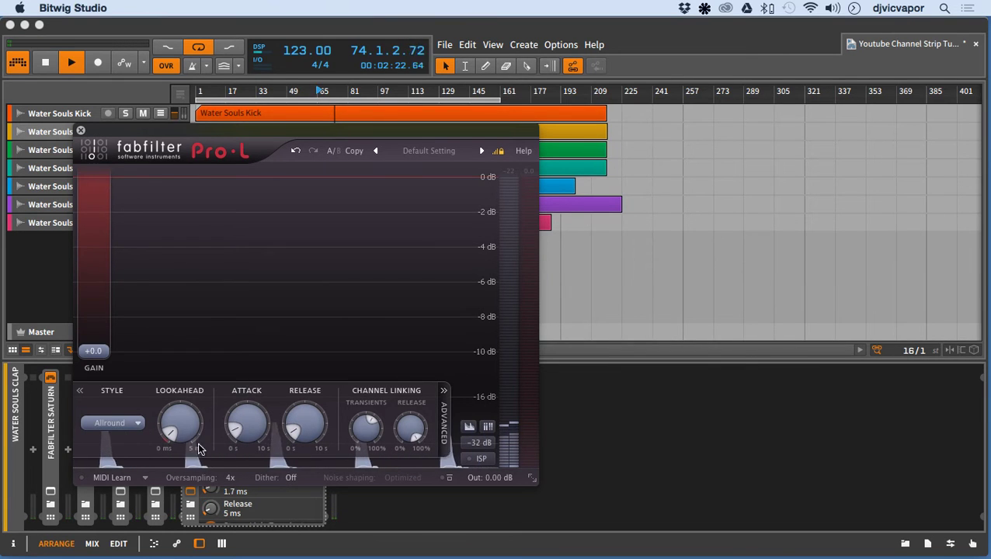
Step: Set Pro-L's style to Transparent and its gain to about +1.63 dB, collapse the device and unsolo the Clap
click(112, 424)
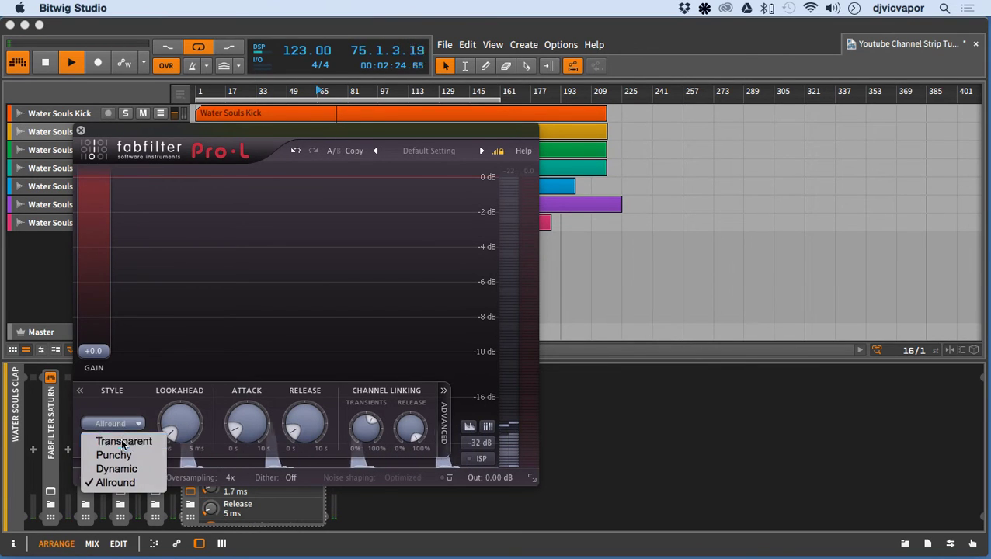
click(123, 443)
mouse_move(93, 351)
mouse_down()
mouse_move(93, 330)
mouse_move(92, 343)
mouse_up()
click(80, 131)
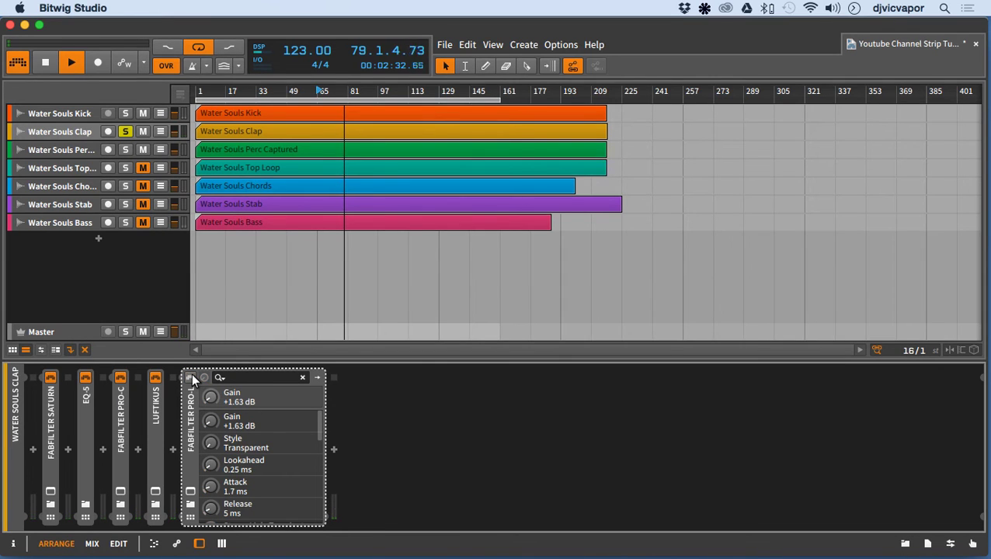
click(192, 420)
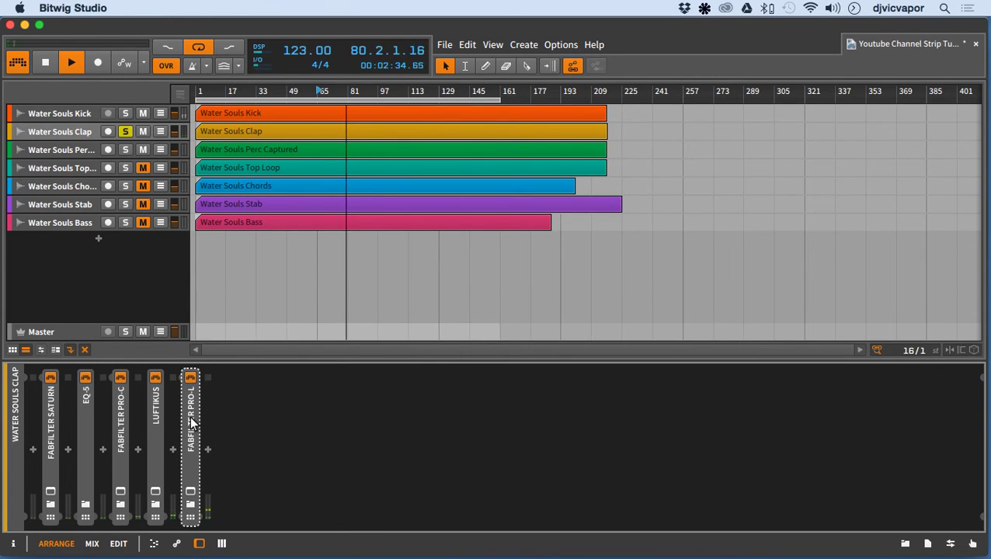
click(125, 131)
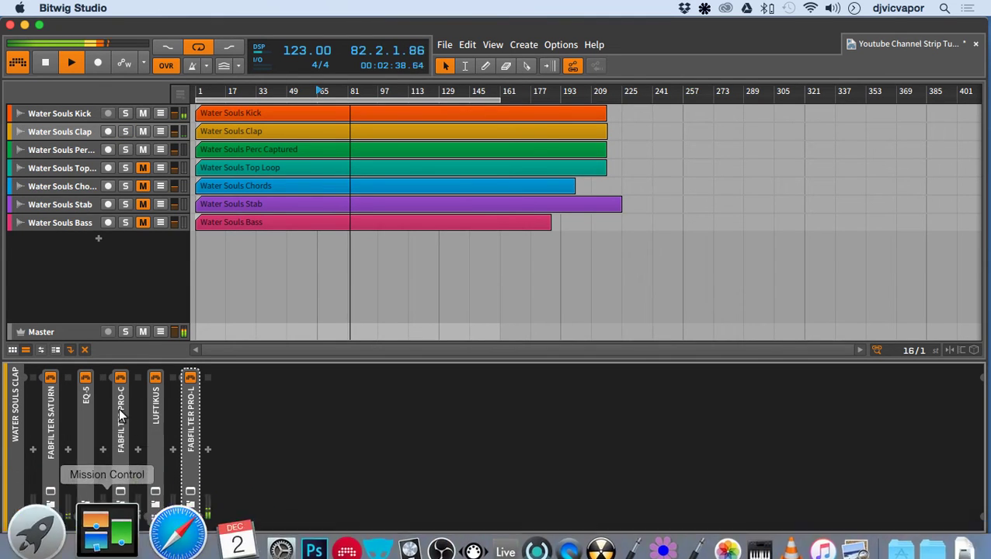
Step: Lower the Clap's volume fader slightly in the mixer and return to the arrangement
click(92, 543)
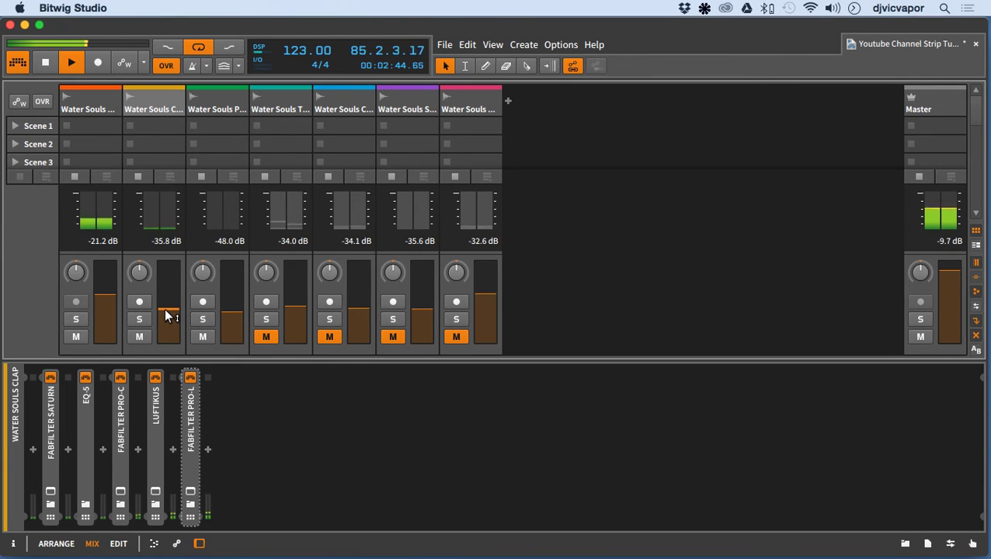
drag(167, 320, 173, 316)
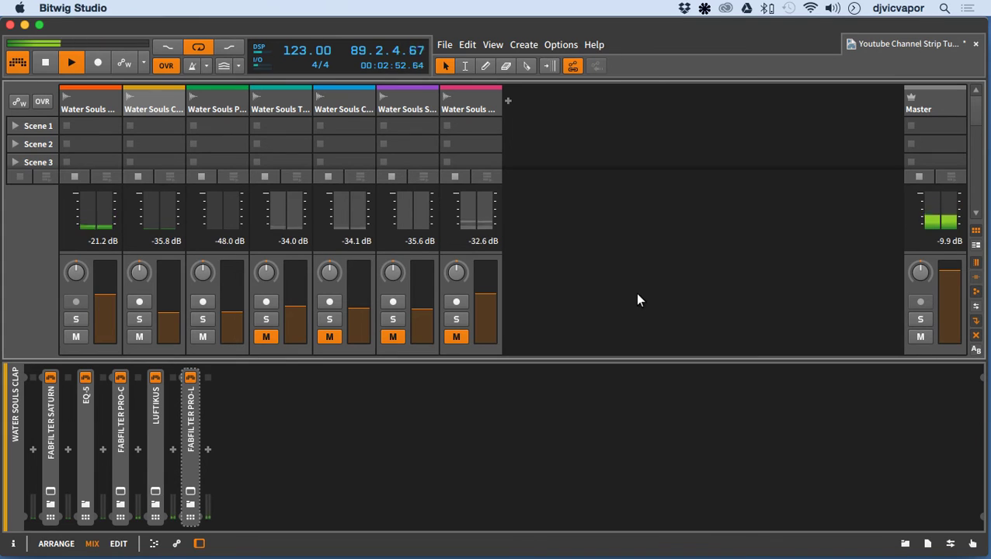
click(67, 543)
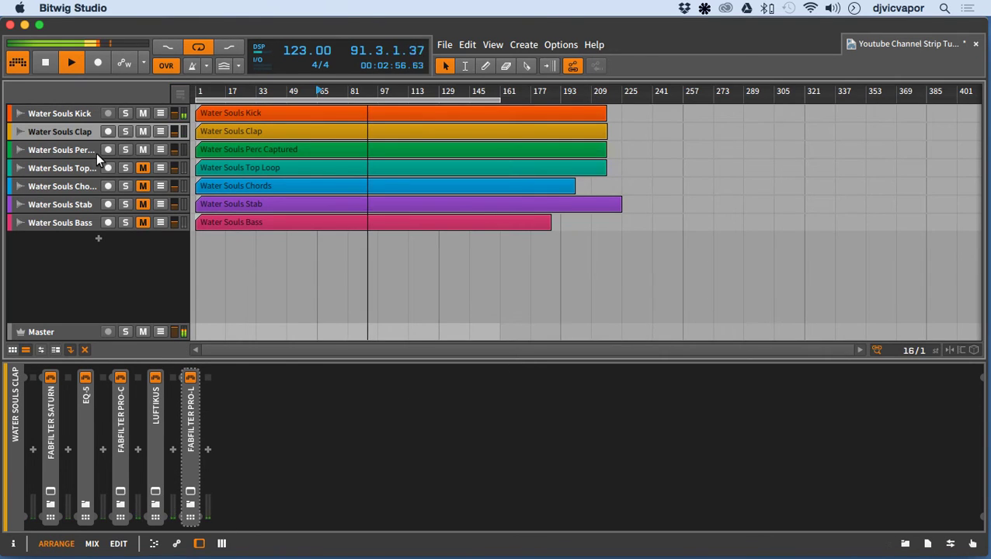
Step: Solo the Water Souls Perc Captured track, play it from about bar 49 and show its device chain
click(124, 150)
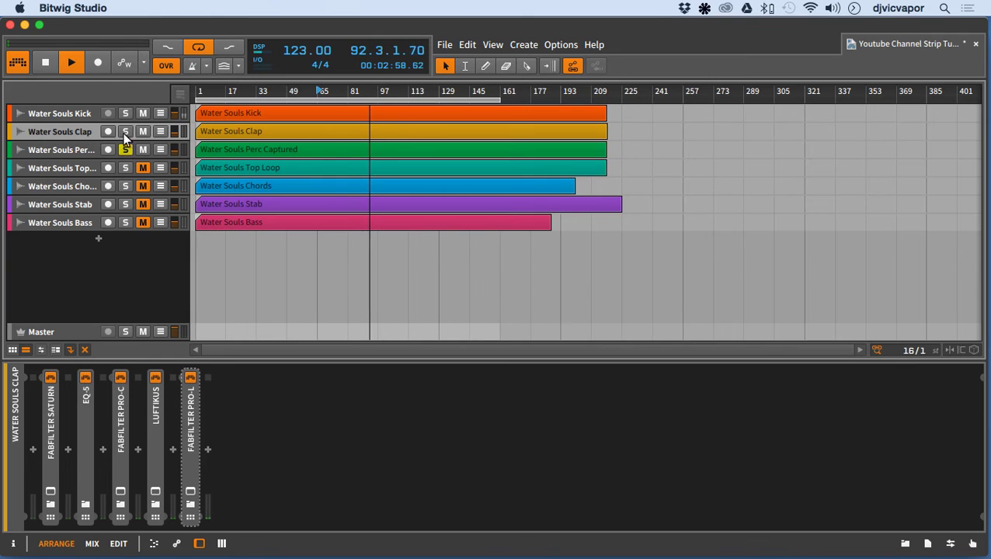
click(289, 91)
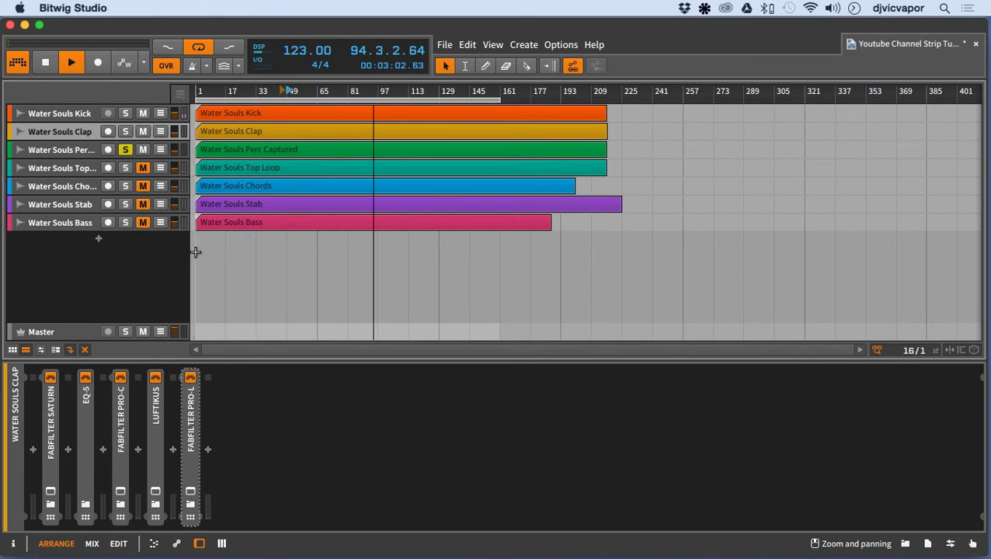
click(90, 150)
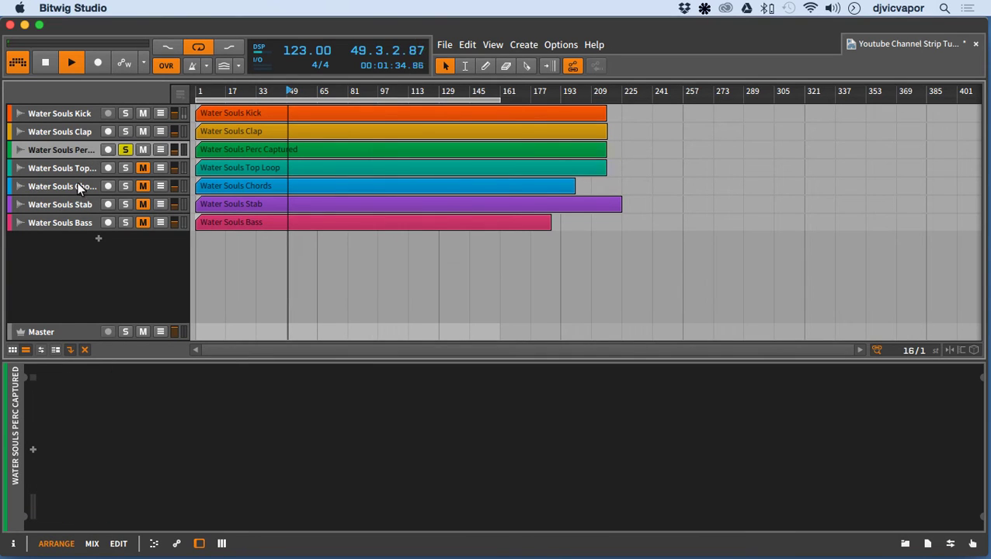
Step: Insert FabFilter Saturn as the first device on the Perc Captured track
click(33, 450)
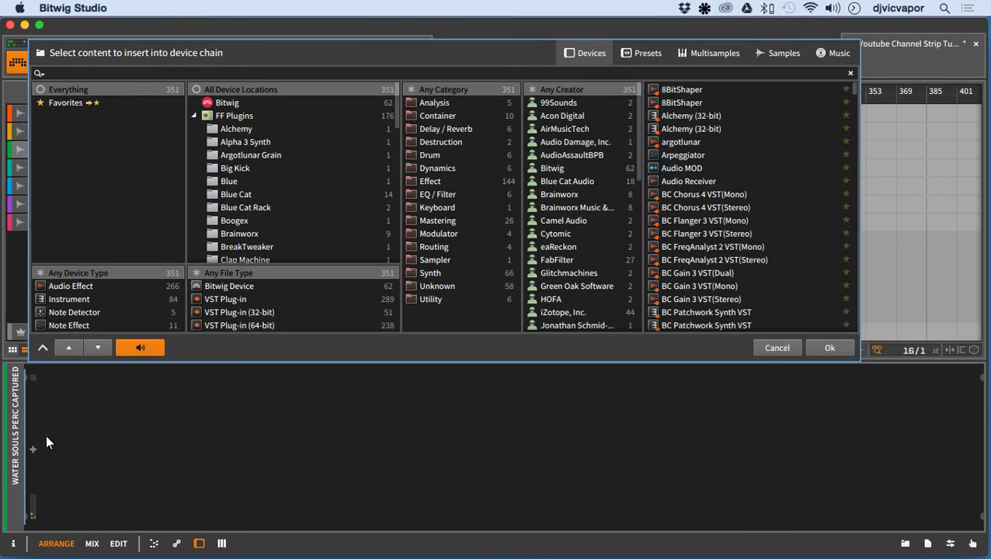
scroll(227, 204, down, 6)
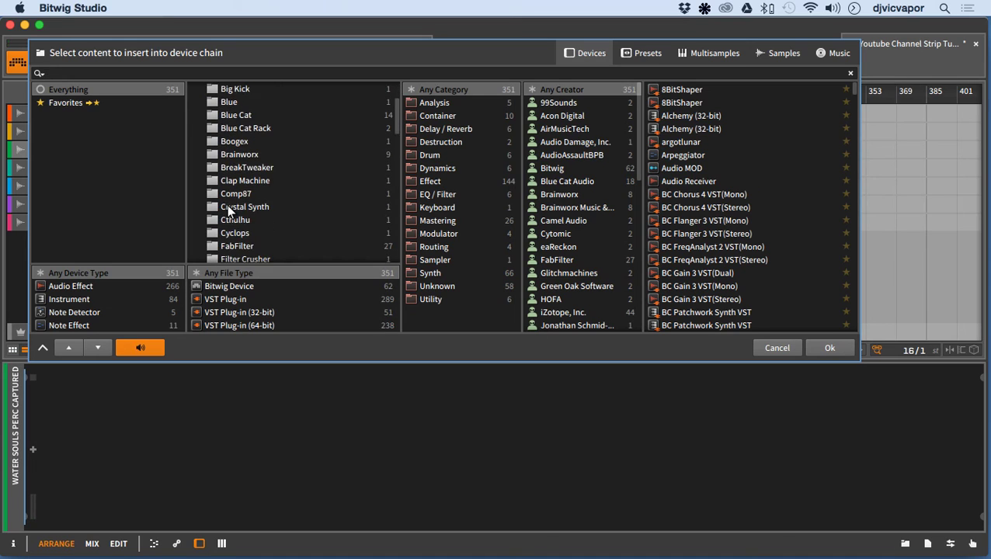
click(234, 238)
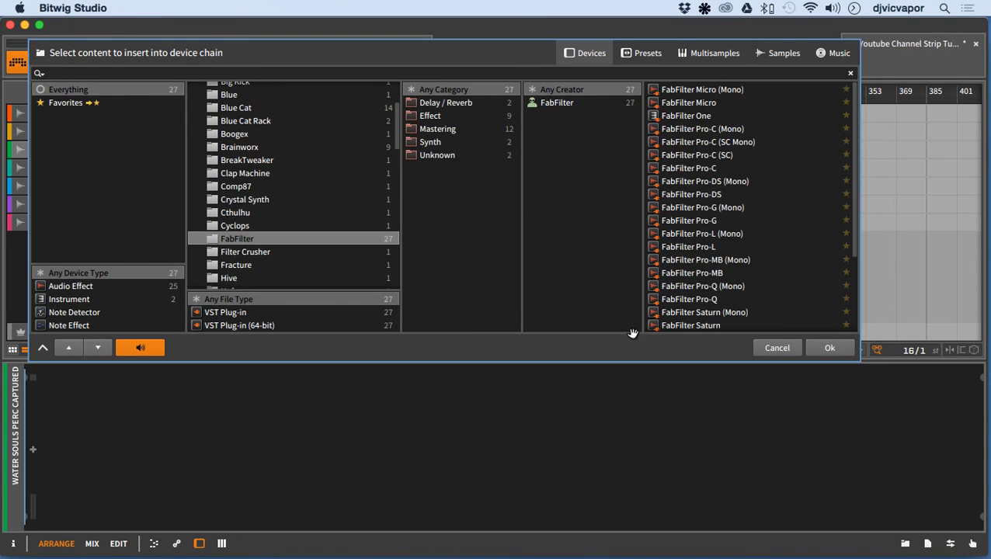
click(678, 325)
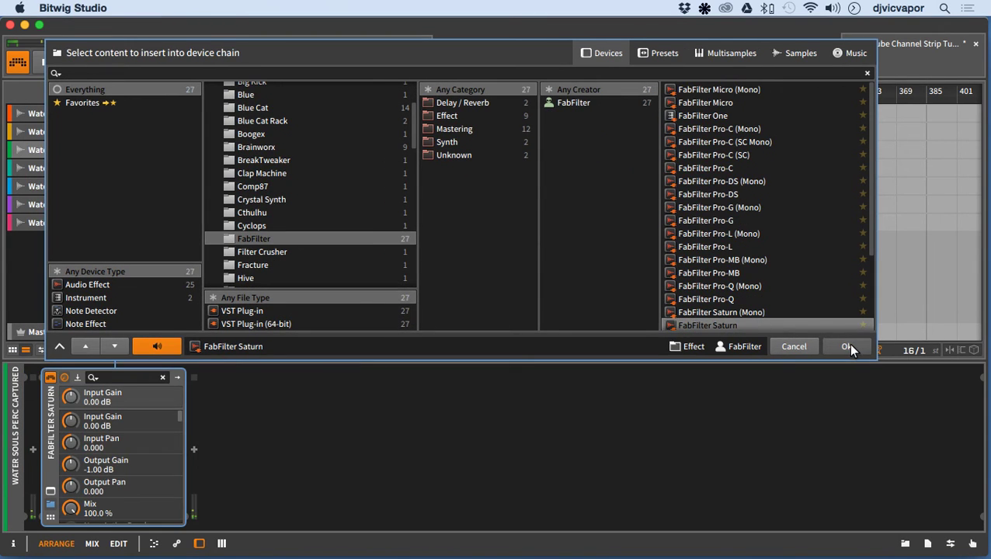
click(831, 347)
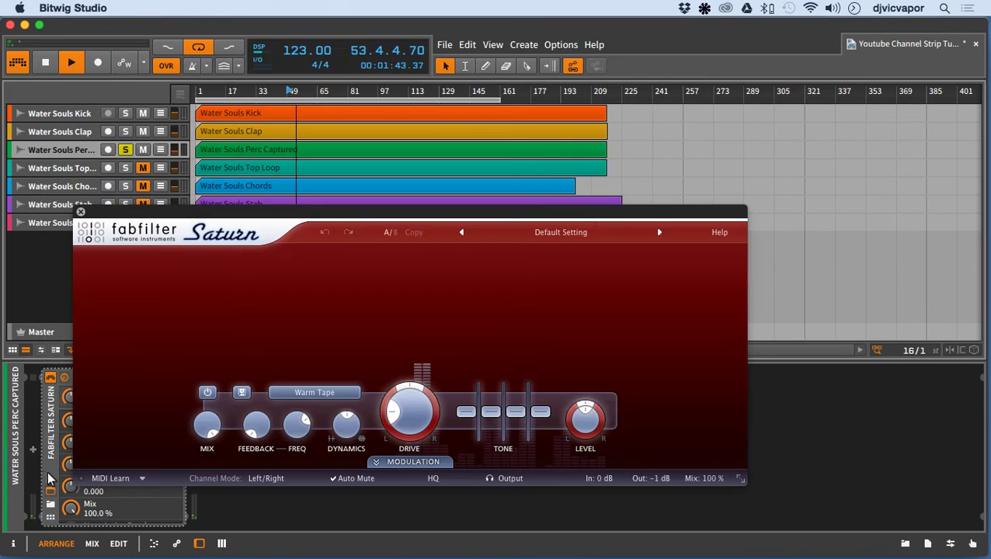
Step: Set Saturn's style to Gentle Saturation with the drive at about 42.21 %, and close and collapse the device
click(335, 394)
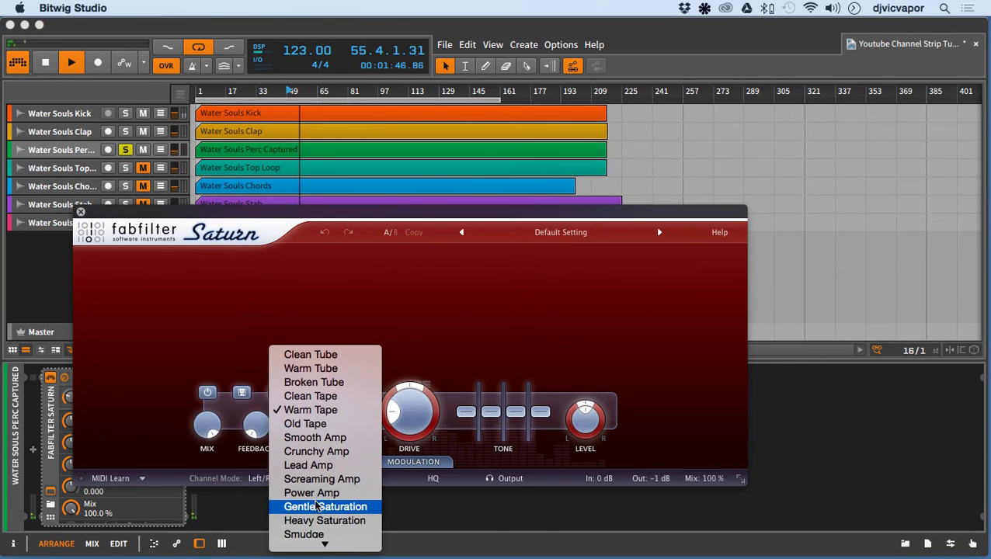
click(318, 509)
mouse_move(395, 411)
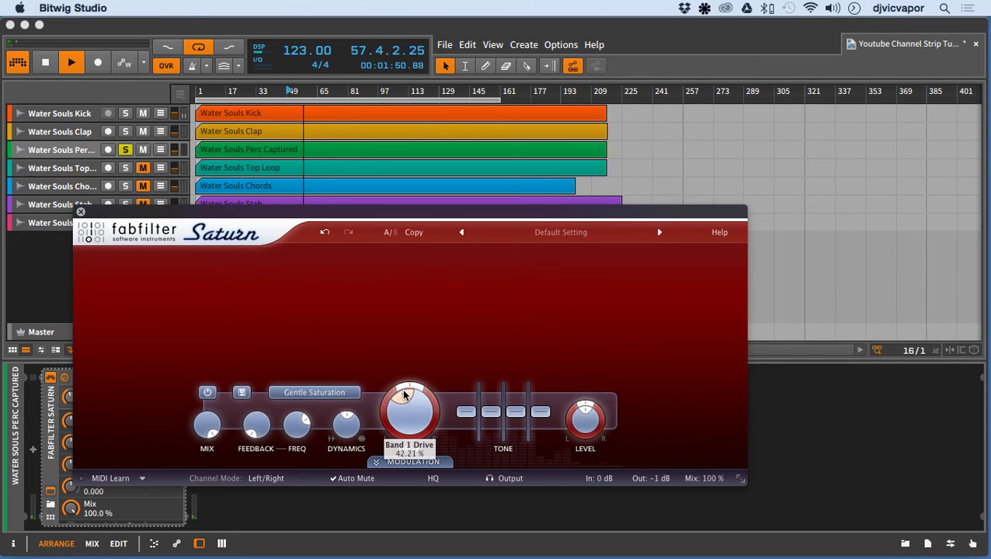
click(81, 212)
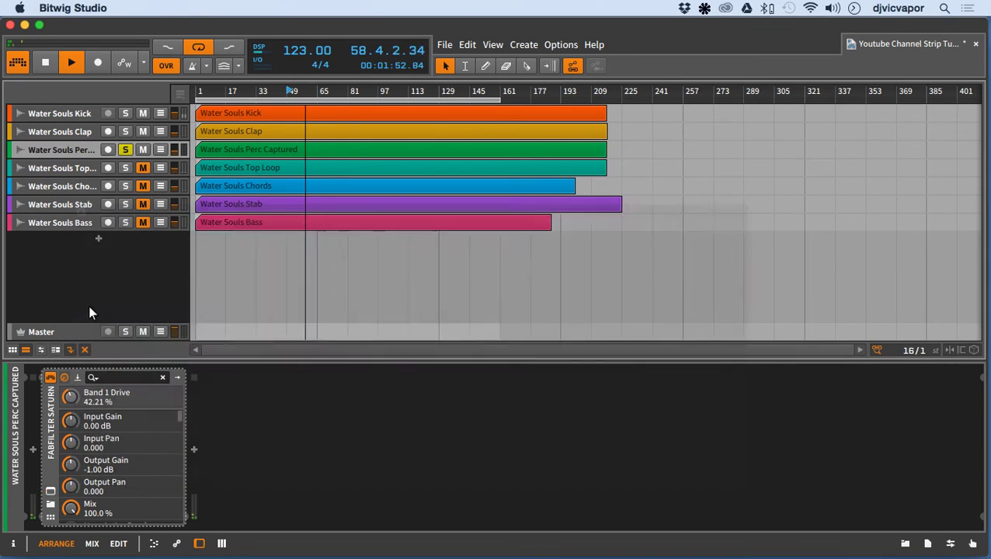
click(51, 444)
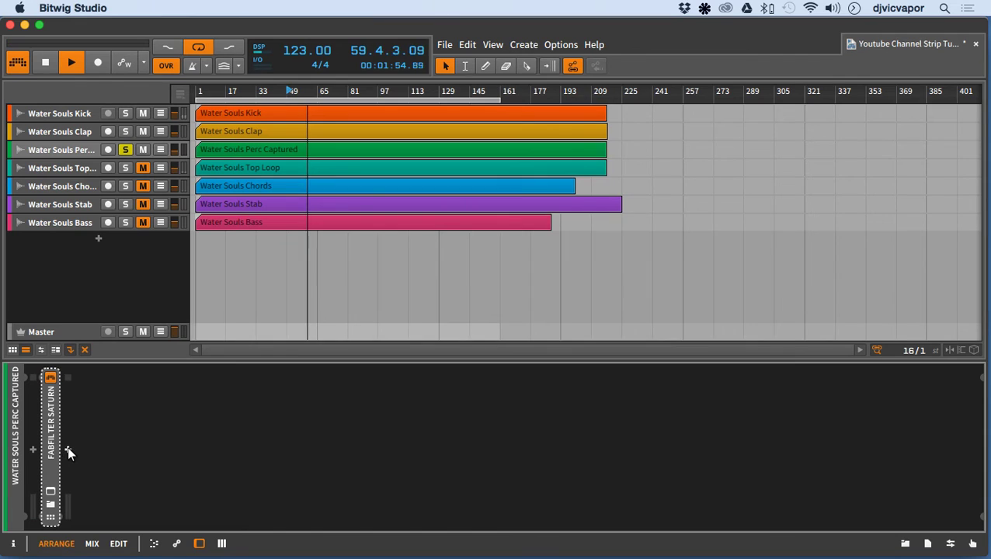
Step: Insert Bitwig's EQ-5 after Saturn in the Perc Captured track's device chain
click(68, 449)
click(272, 102)
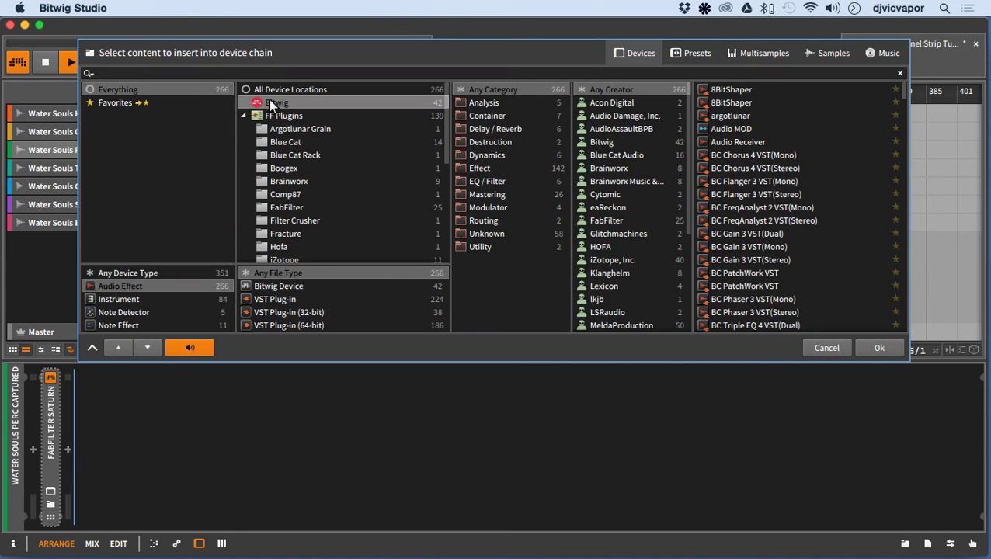
click(479, 180)
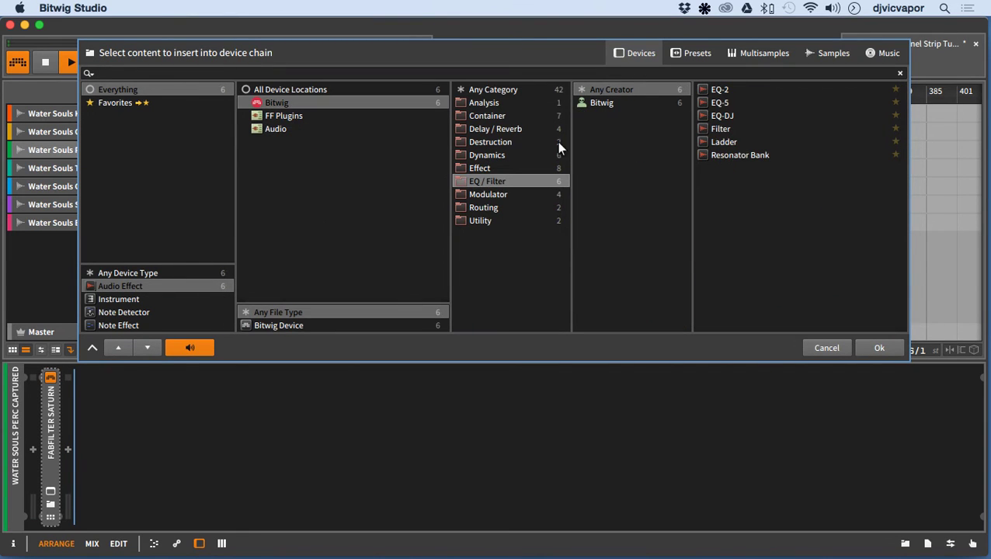
click(720, 104)
click(880, 346)
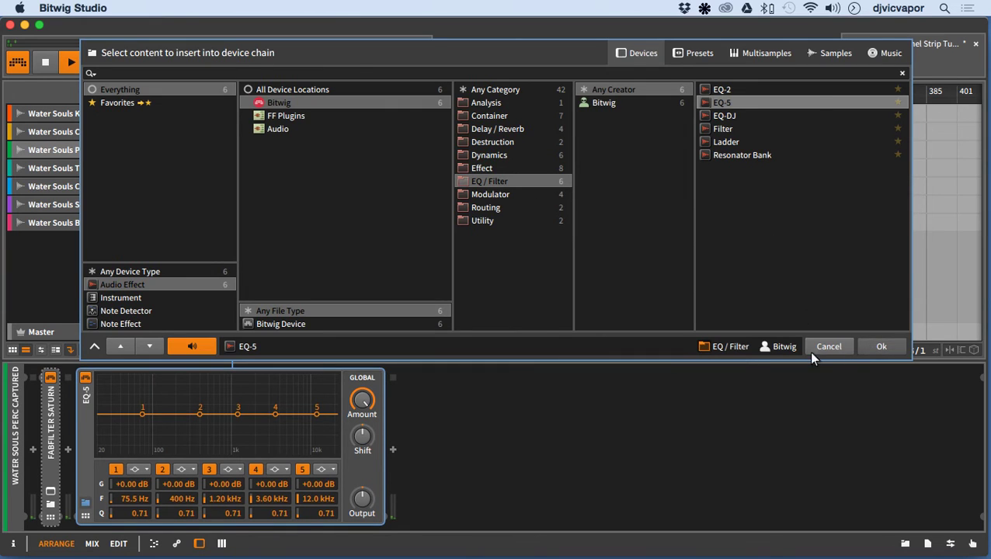
Step: Change EQ-5's band 1 to highpass24 with its cutoff at about 389 Hz and Q at 0.64
click(141, 470)
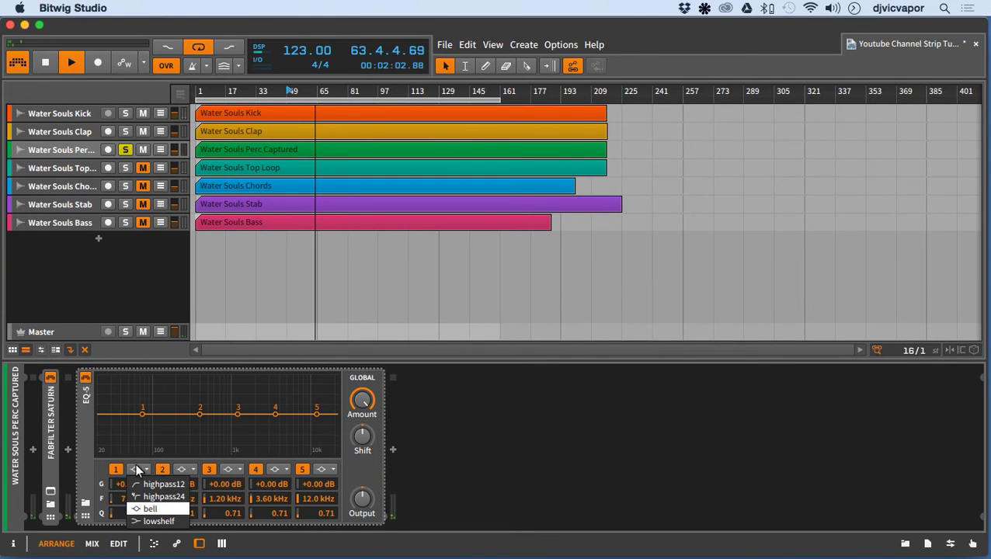
click(140, 487)
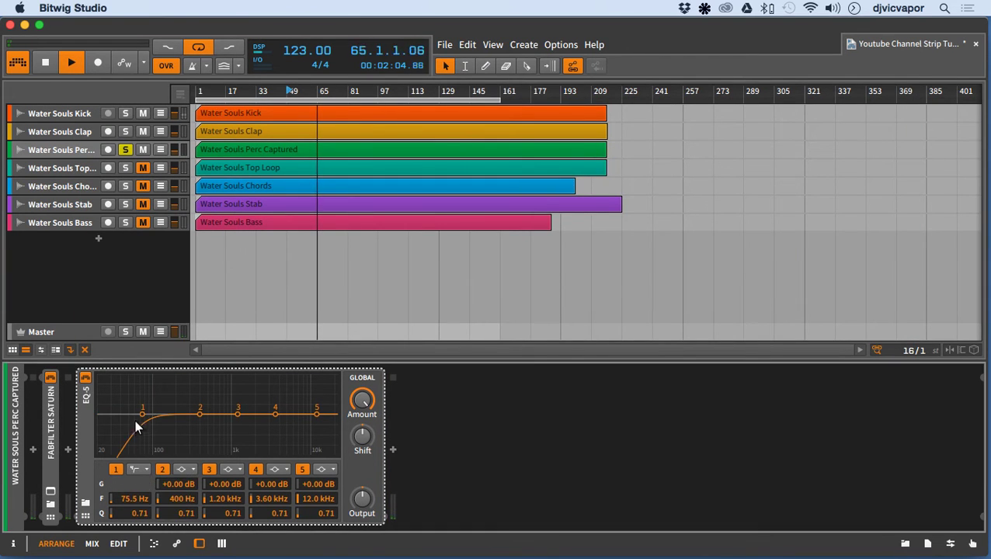
mouse_move(145, 418)
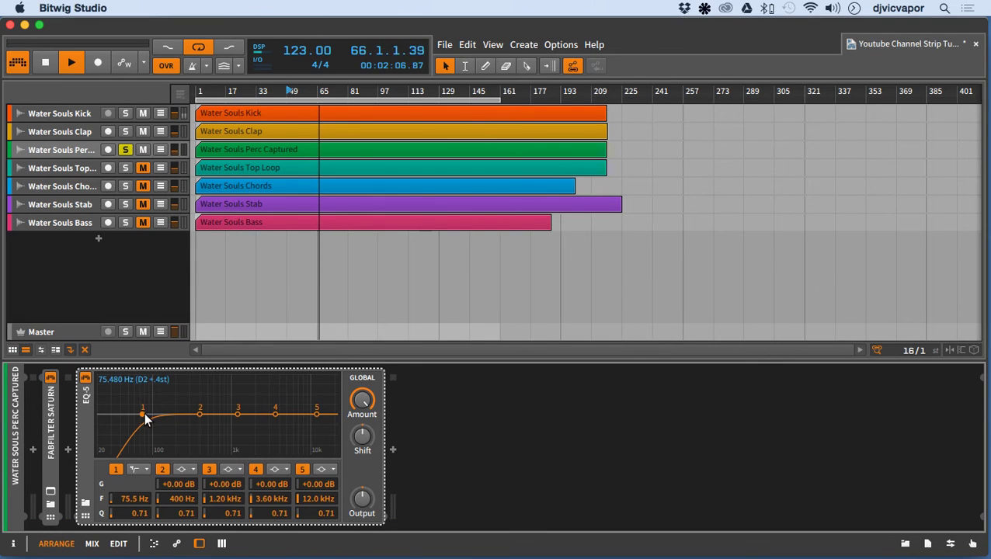
drag(143, 415, 199, 415)
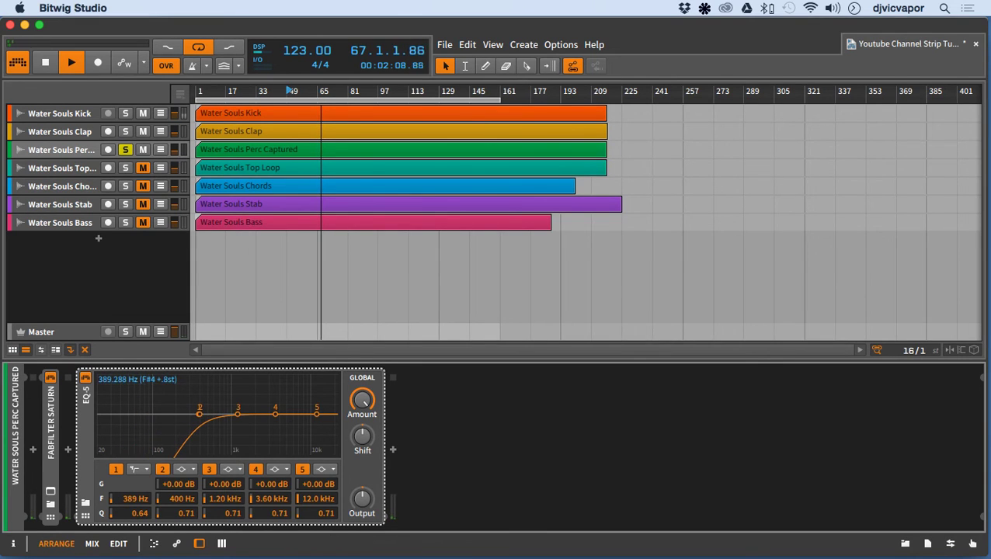
Step: Change EQ-5's band 5 to lowpass12 with its cutoff at about 18.8 kHz, and collapse the device
click(327, 469)
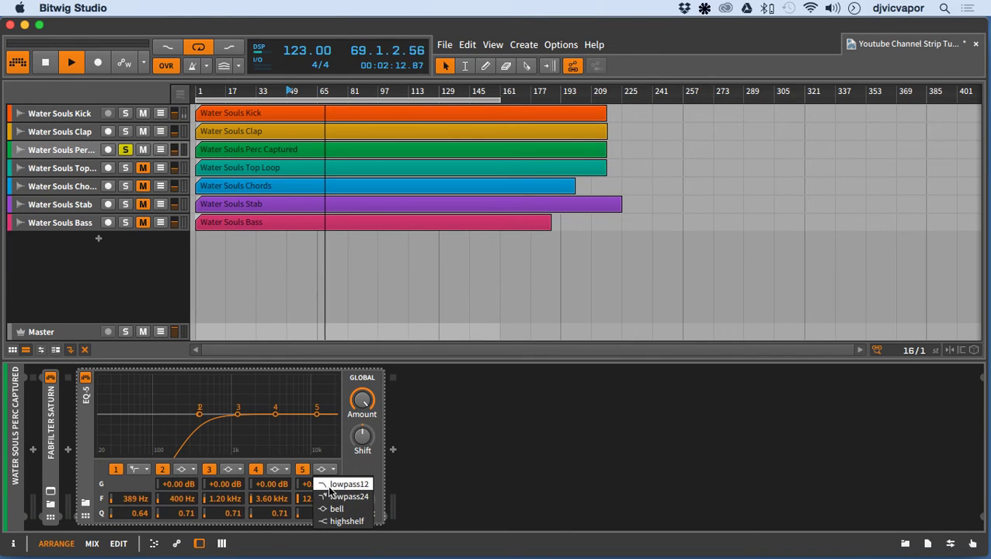
click(328, 485)
drag(316, 414, 334, 414)
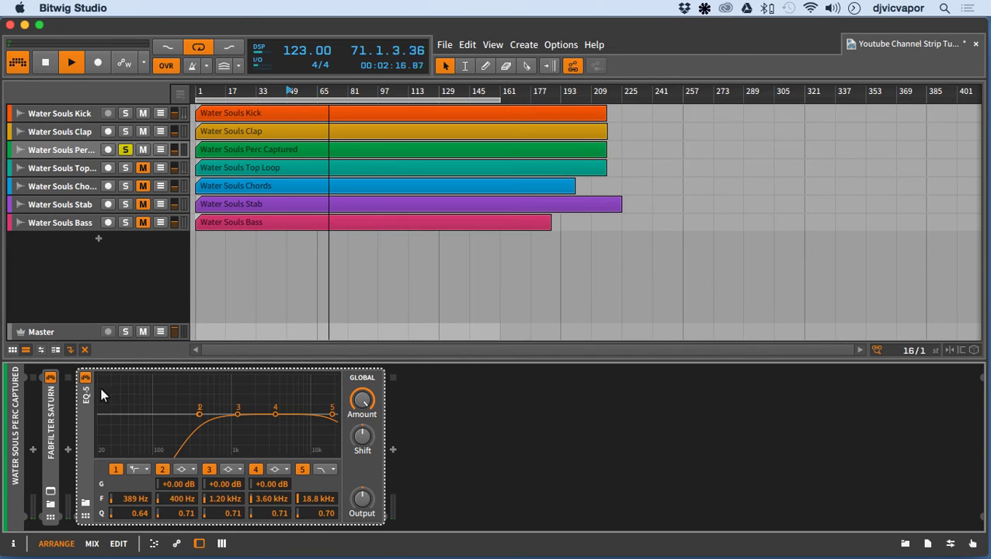
click(84, 404)
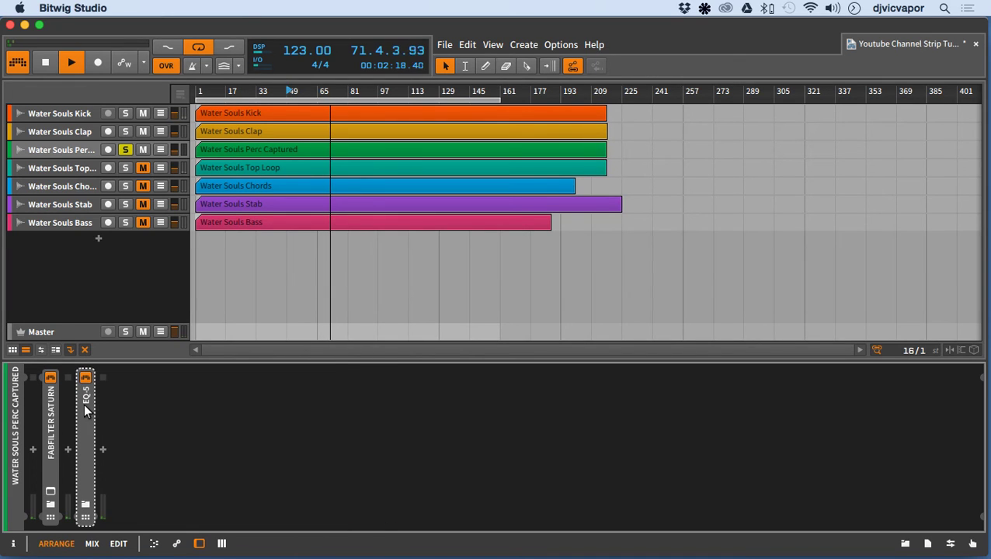
Step: Insert FabFilter Pro-C after EQ-5 in the Perc Captured track's device chain
click(103, 450)
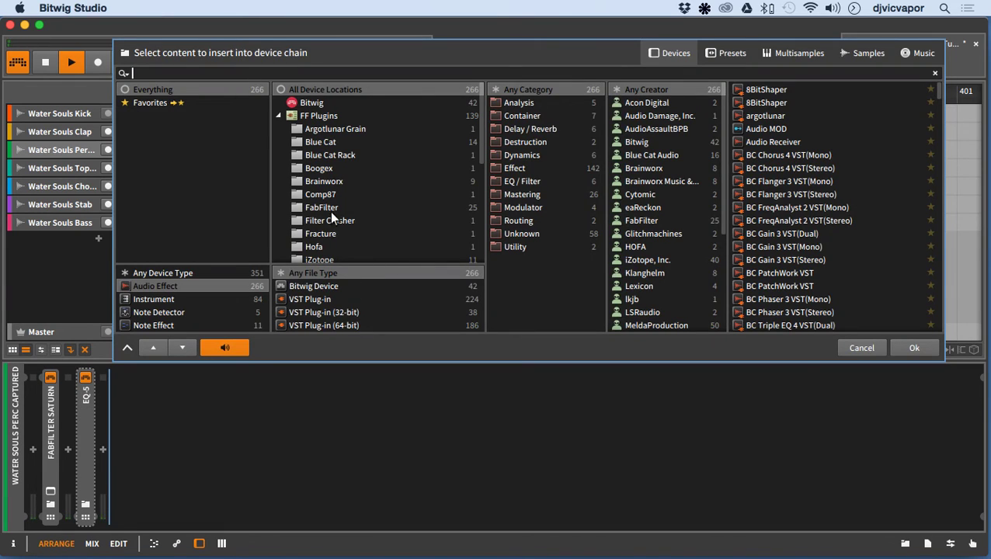
click(377, 208)
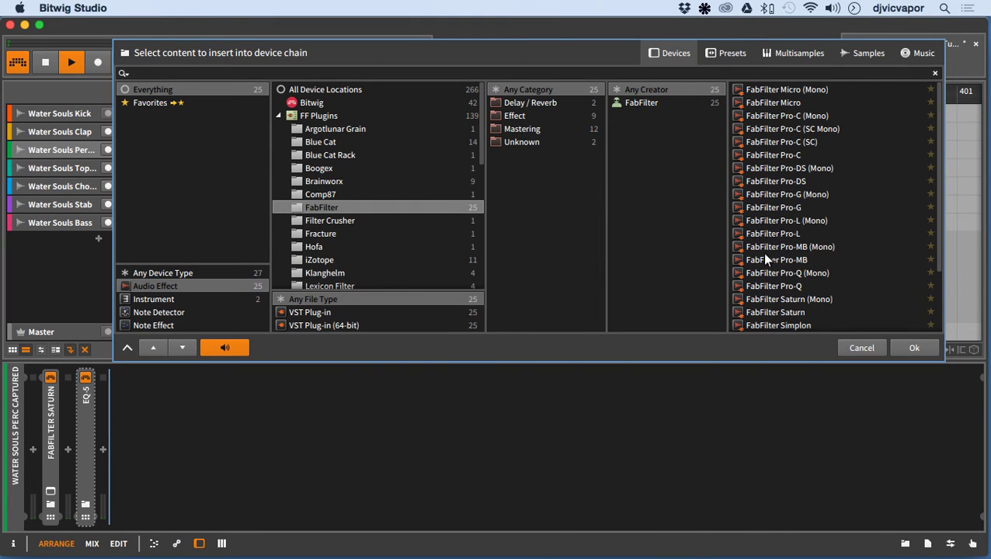
click(762, 156)
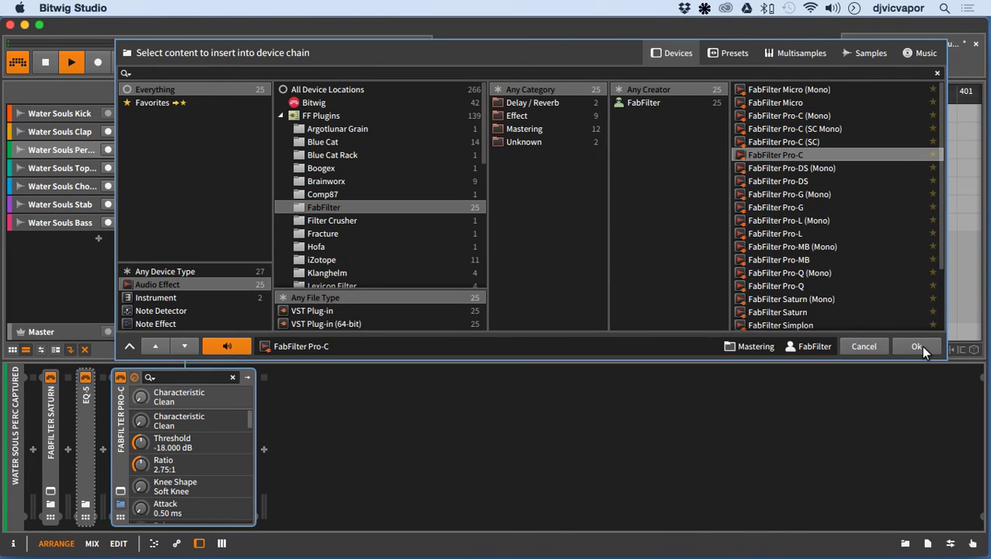
click(914, 348)
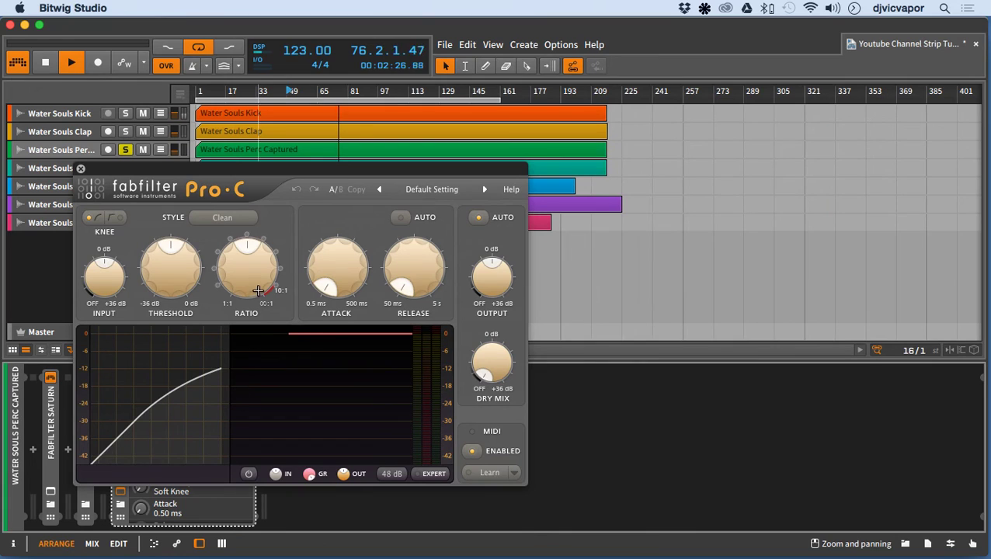
Step: Raise Pro-C's ratio and release slightly, set the attack to 0.88 ms, lower the threshold, and close and collapse the device
drag(242, 270, 240, 259)
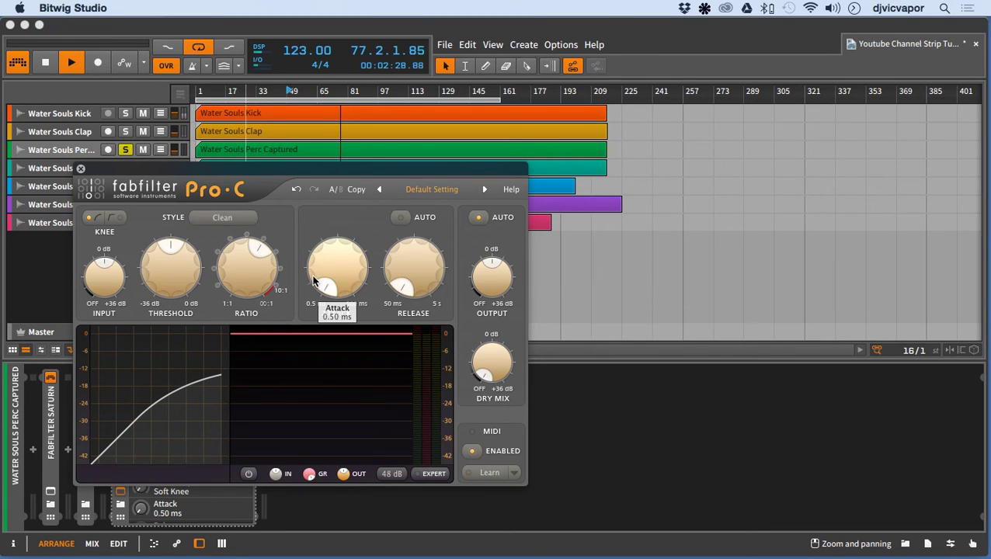
drag(319, 237, 303, 253)
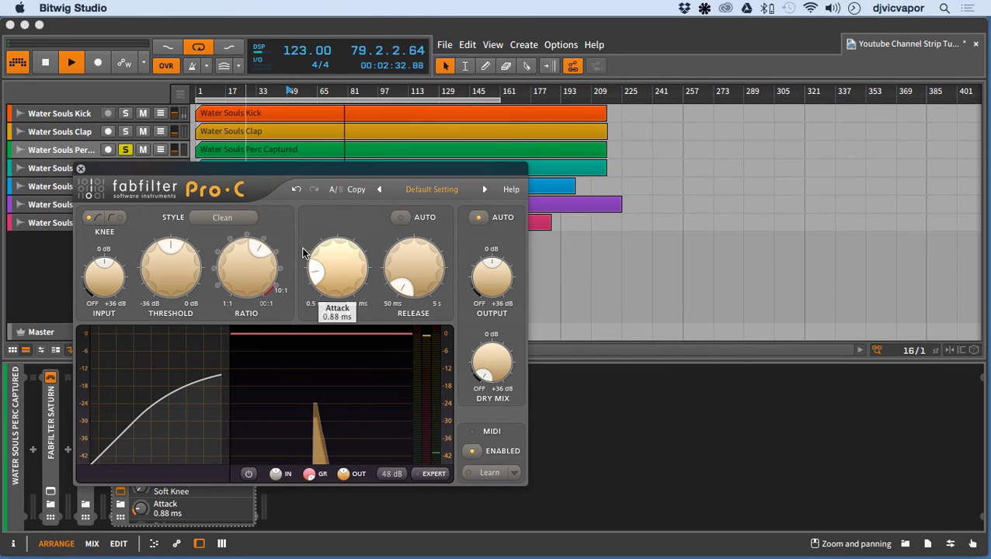
drag(159, 247, 151, 277)
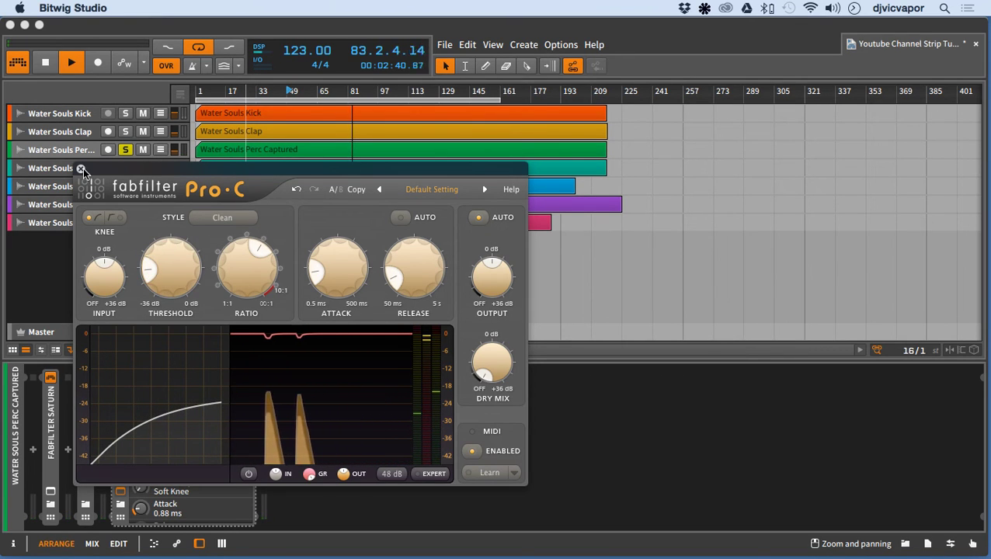
click(81, 169)
click(122, 440)
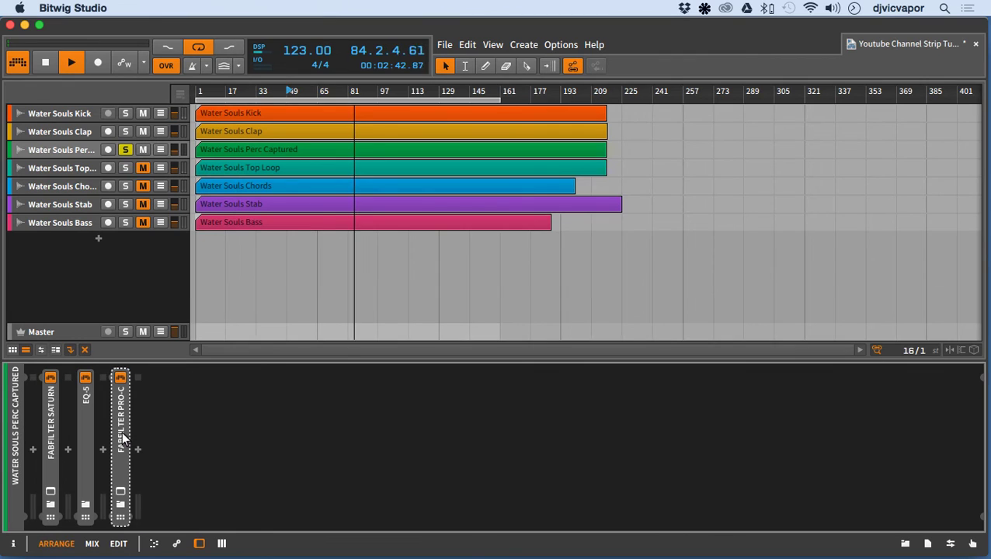
Step: Insert the Luftikus EQ after Pro-C in the Perc Captured track's device chain
click(138, 449)
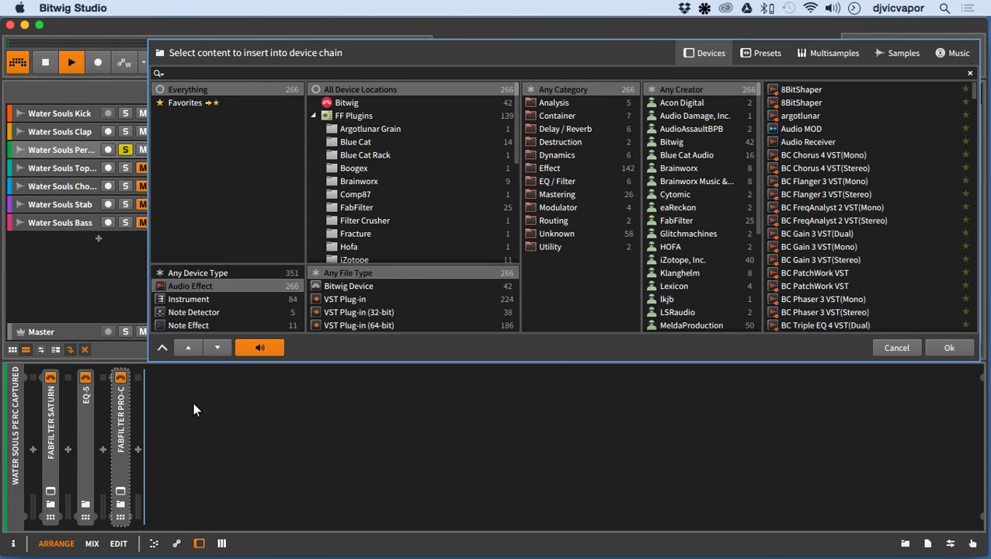
scroll(379, 255, down, 3)
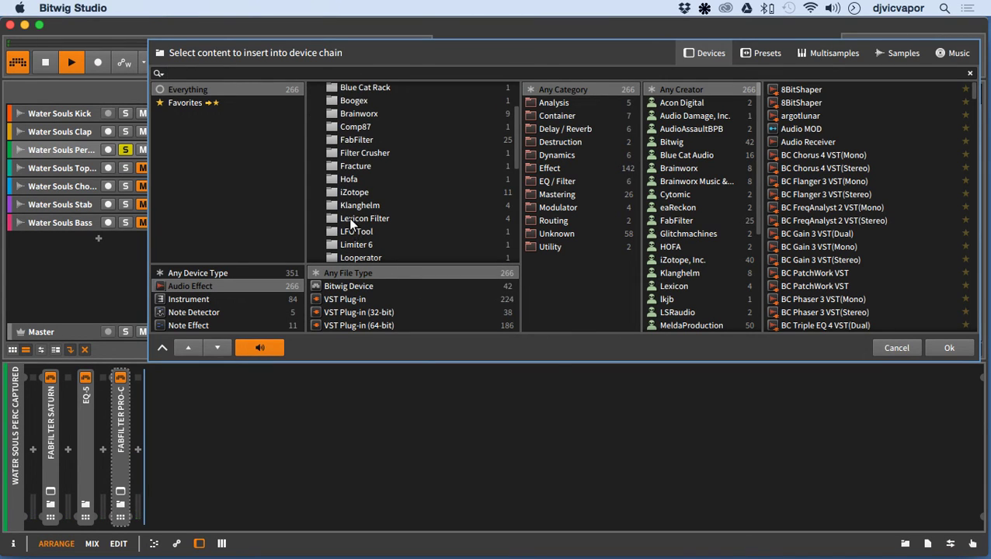
scroll(349, 217, down, 2)
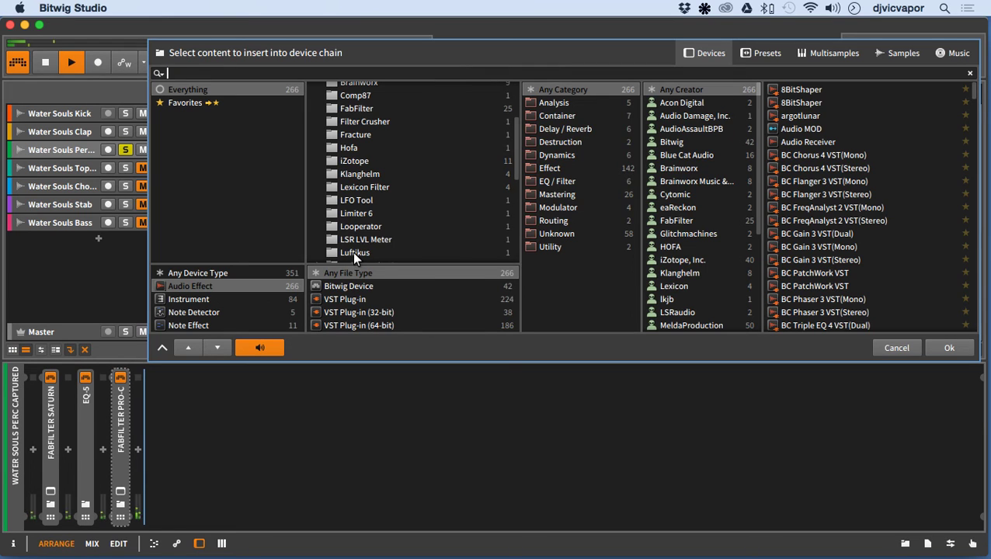
click(353, 252)
click(800, 89)
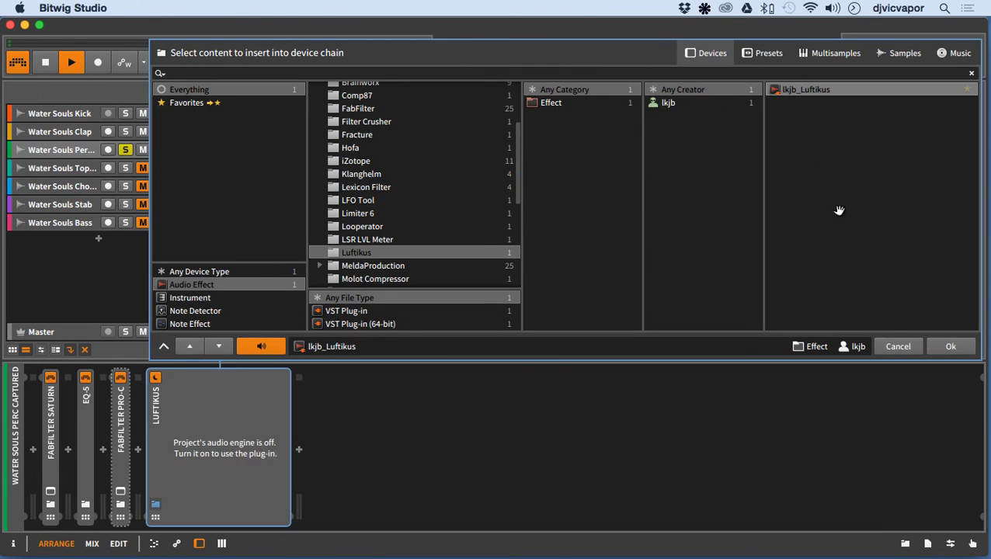
click(946, 348)
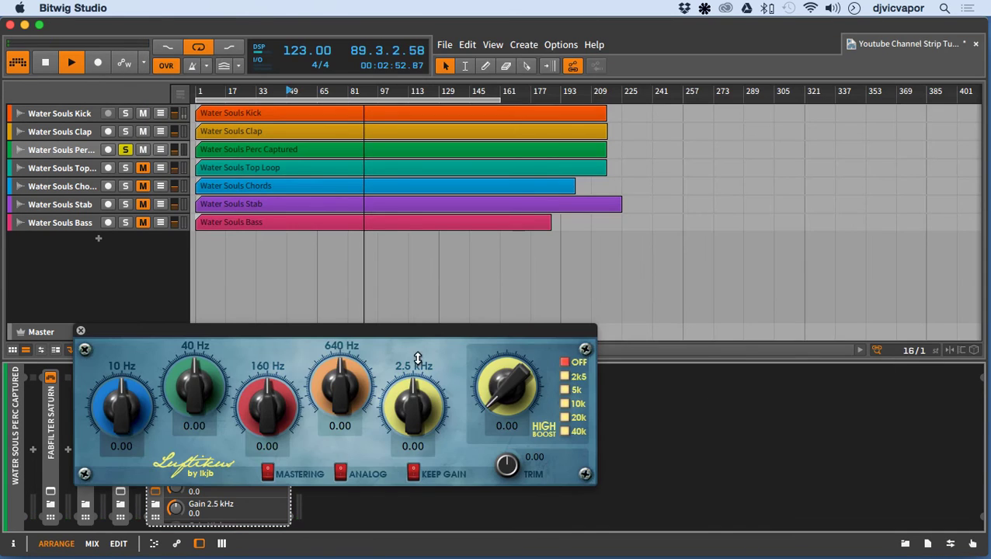
Step: Set Luftikus to -1 at 10 and 40 Hz and 1 at 160 Hz, 640 Hz and 2.5 kHz, enabling Mastering, Analog and Keep Gain
drag(406, 325, 579, 229)
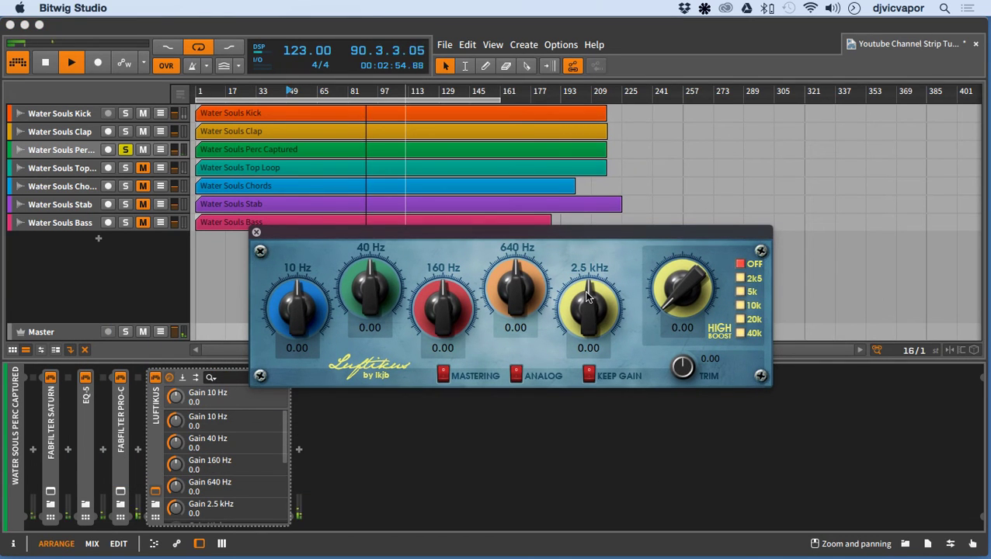
drag(587, 293, 578, 305)
drag(510, 296, 511, 287)
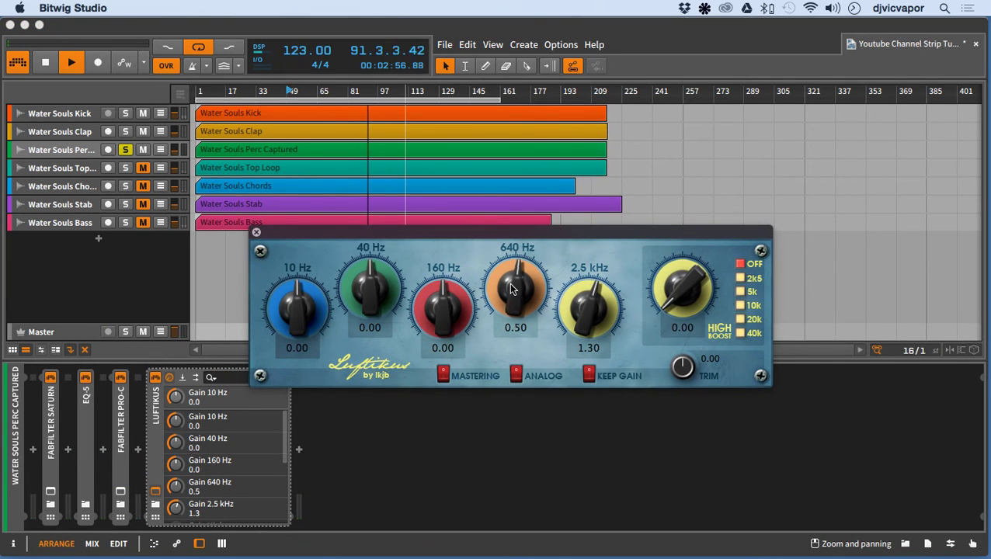
drag(432, 292, 433, 285)
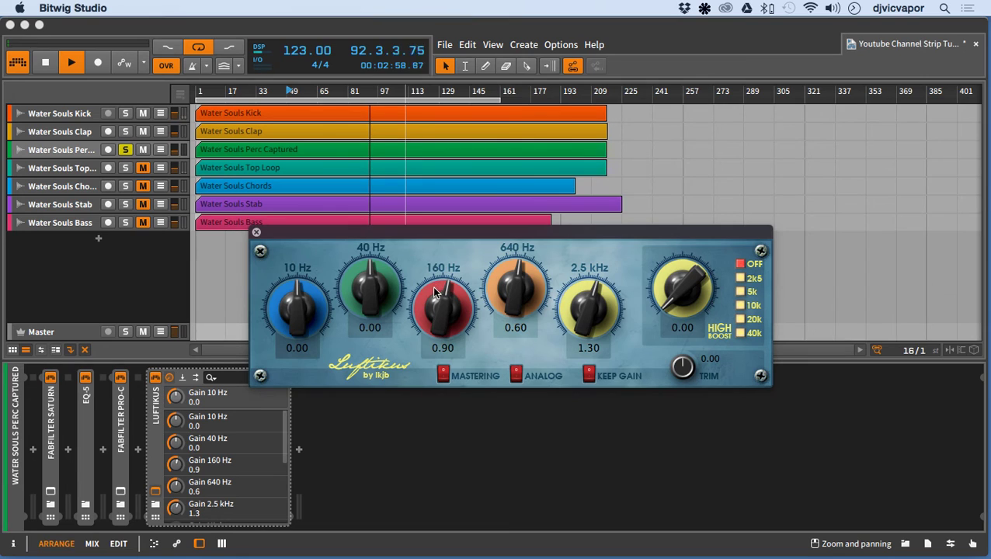
drag(316, 291, 303, 300)
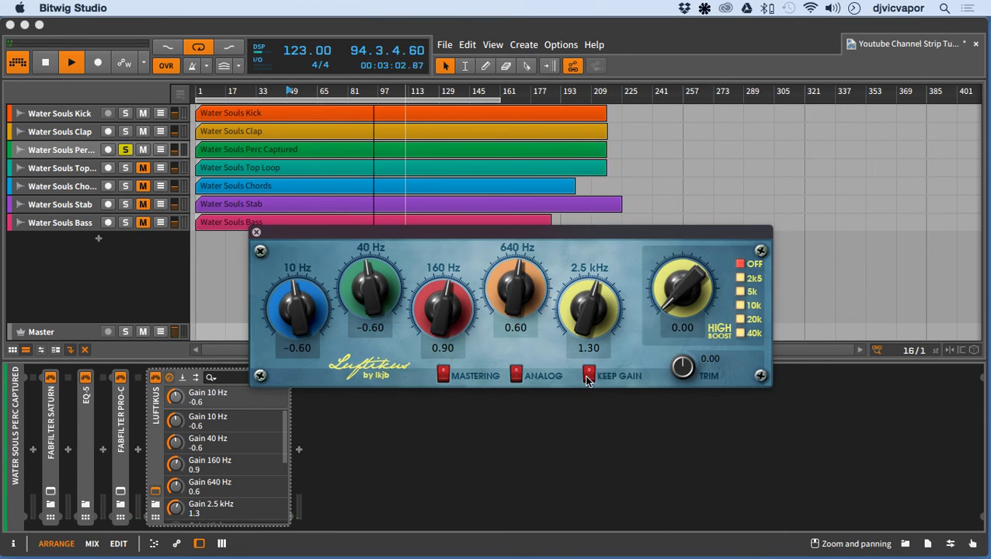
click(443, 375)
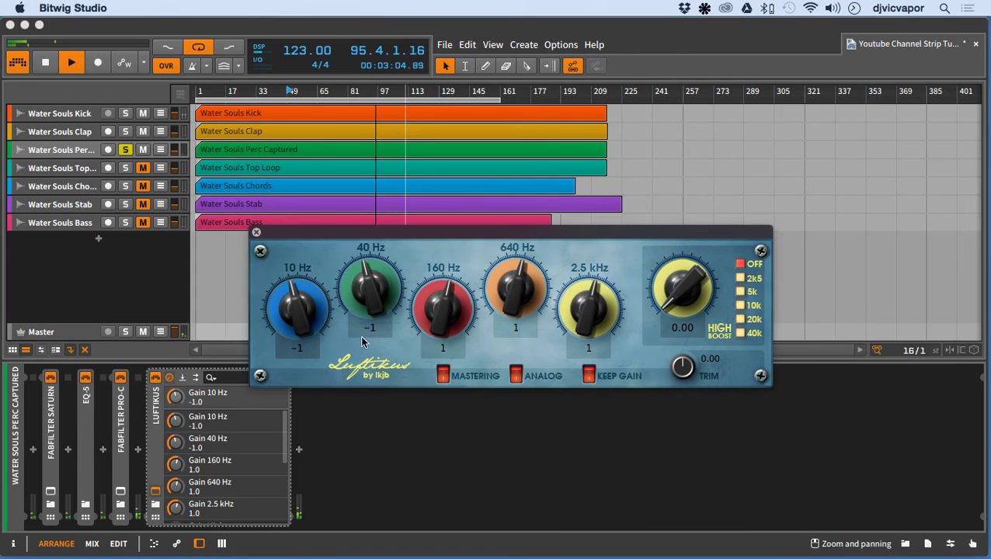
click(257, 233)
Step: Insert FabFilter Pro-L after Luftikus in the Perc Captured track's device chain
click(298, 450)
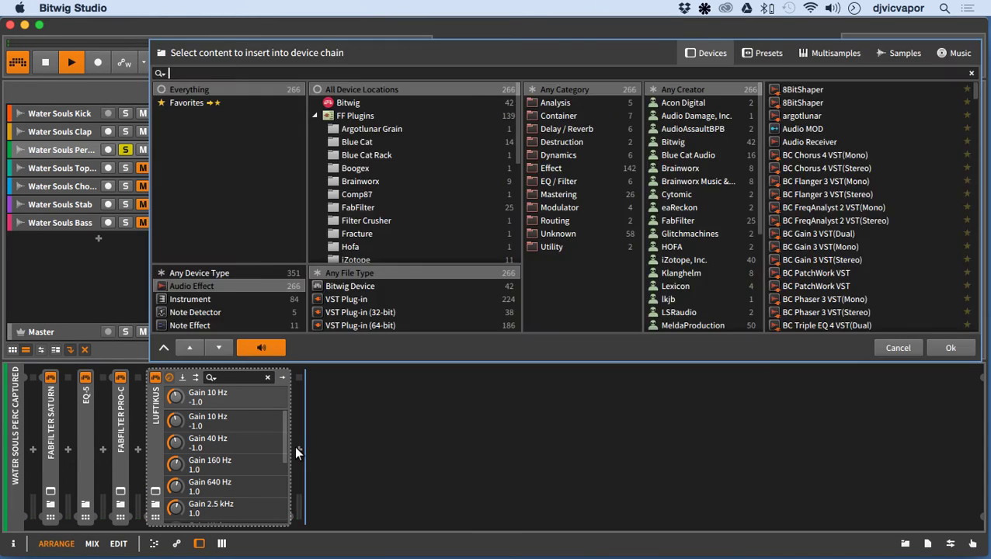
click(348, 209)
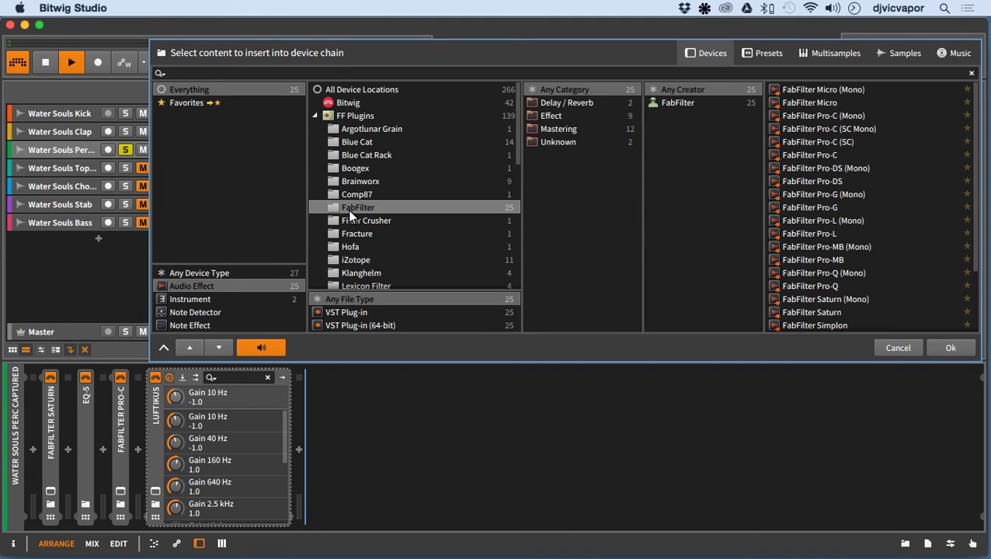
click(808, 234)
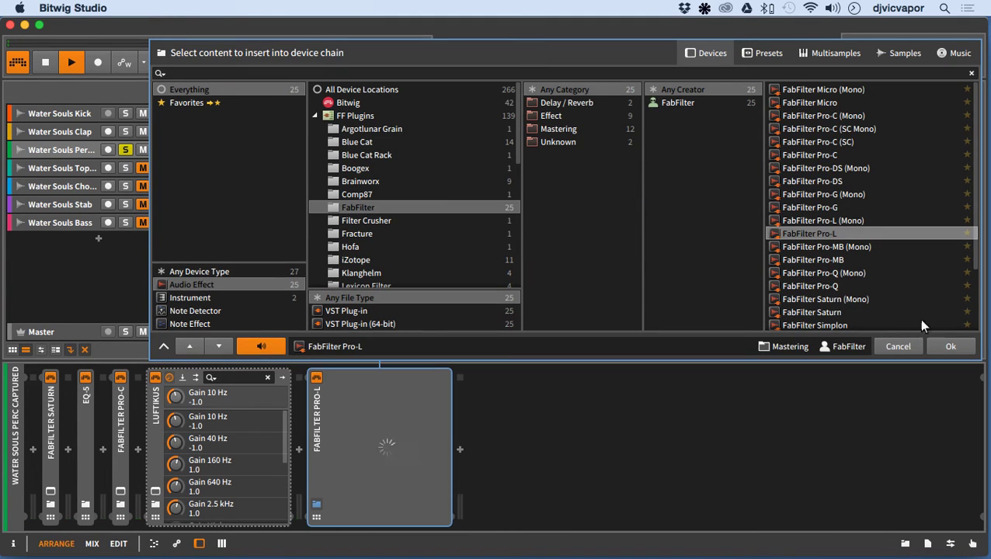
click(951, 348)
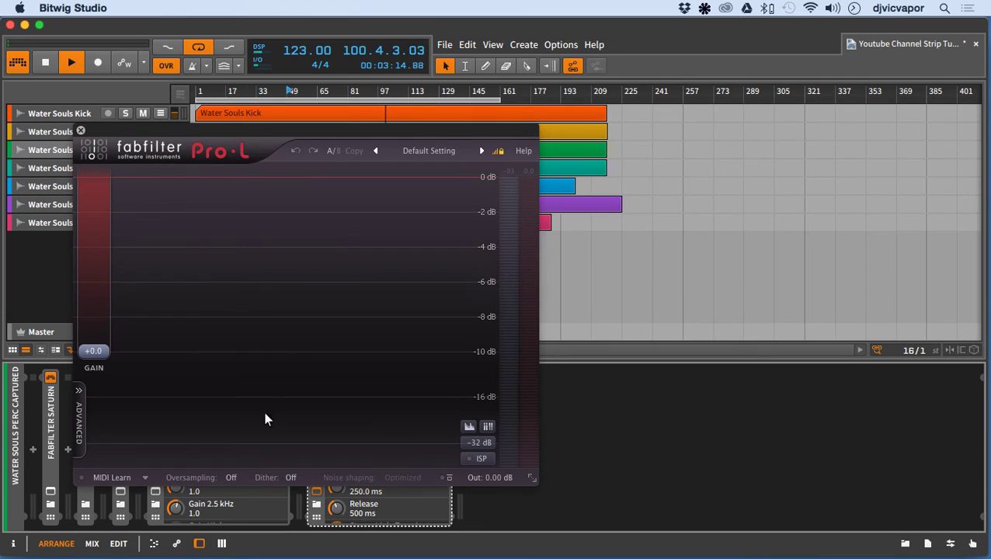
Step: Set Pro-L's oversampling to 4x, attack to 4.4 ms, release to 13 ms and lookahead to about 0.76 ms
click(231, 476)
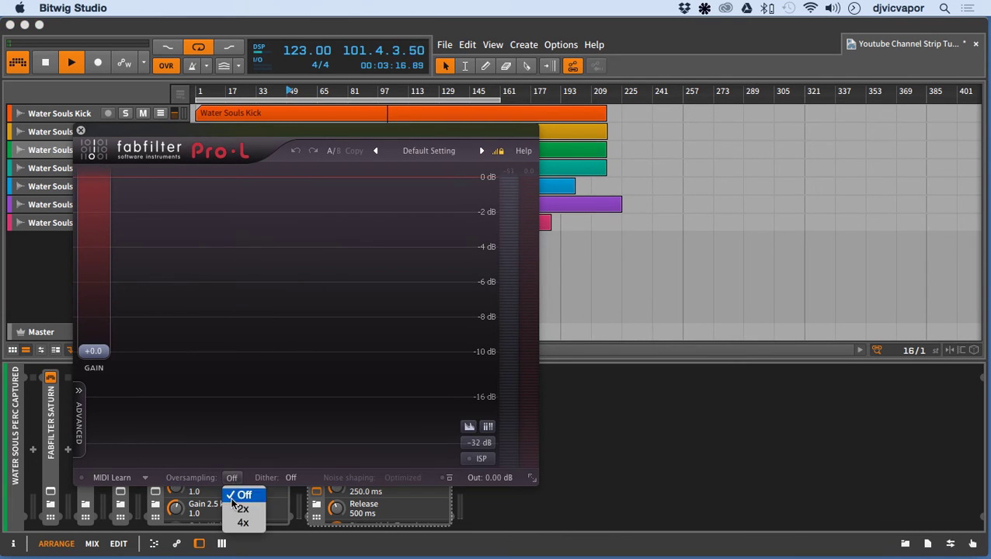
click(237, 524)
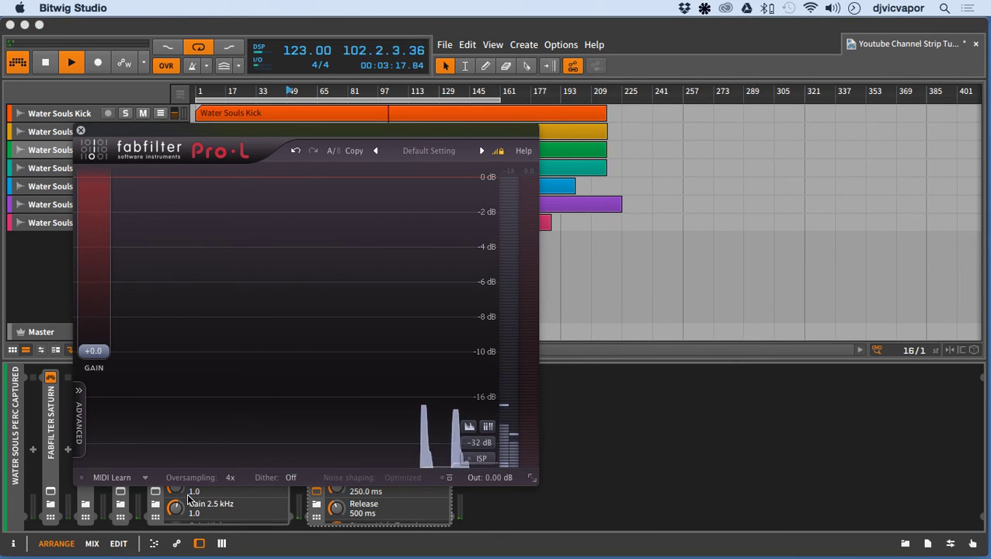
click(79, 408)
drag(232, 433, 232, 451)
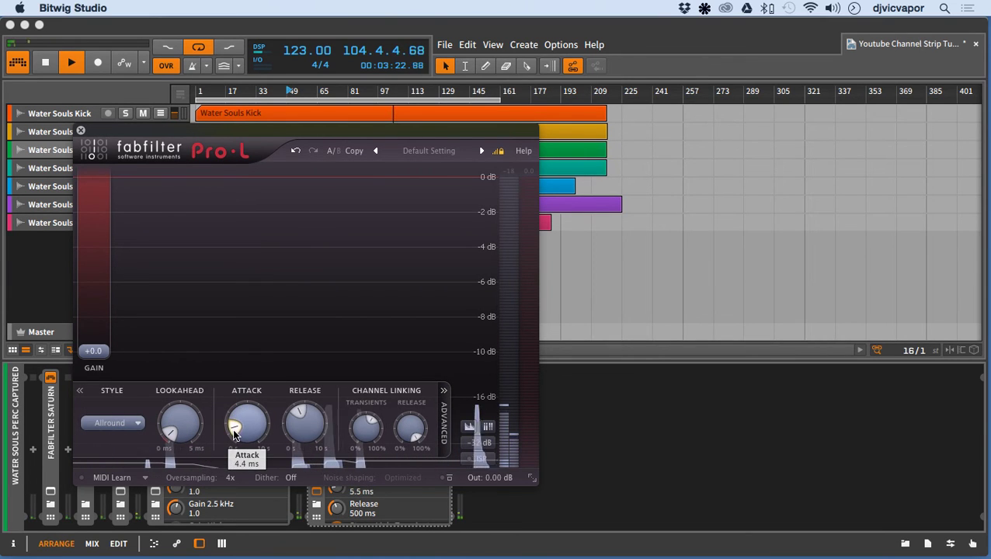
drag(295, 420, 299, 484)
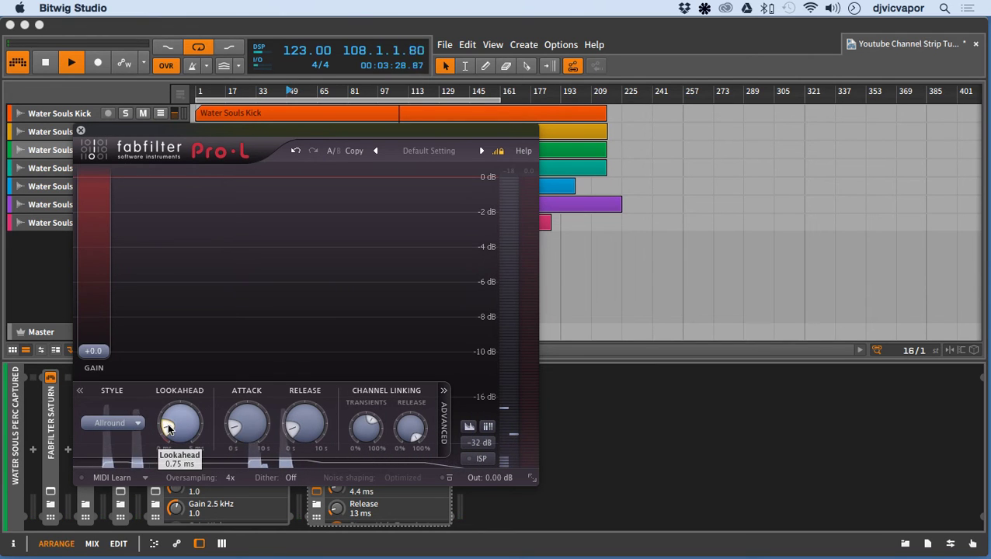
Step: Change Pro-L's style to Transparent, raise its gain to about +3.64 dB, and close the plug-in window
click(133, 424)
click(125, 441)
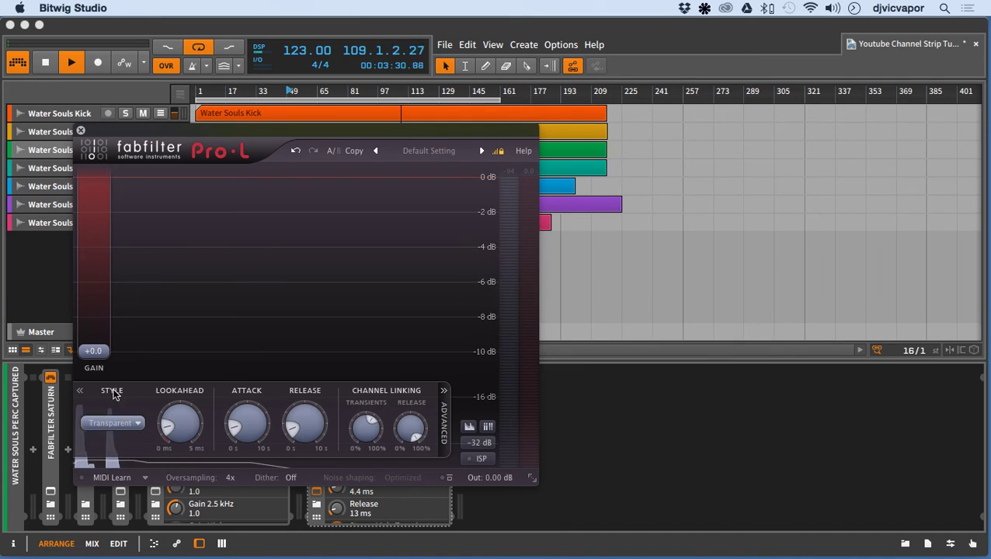
drag(93, 351, 106, 313)
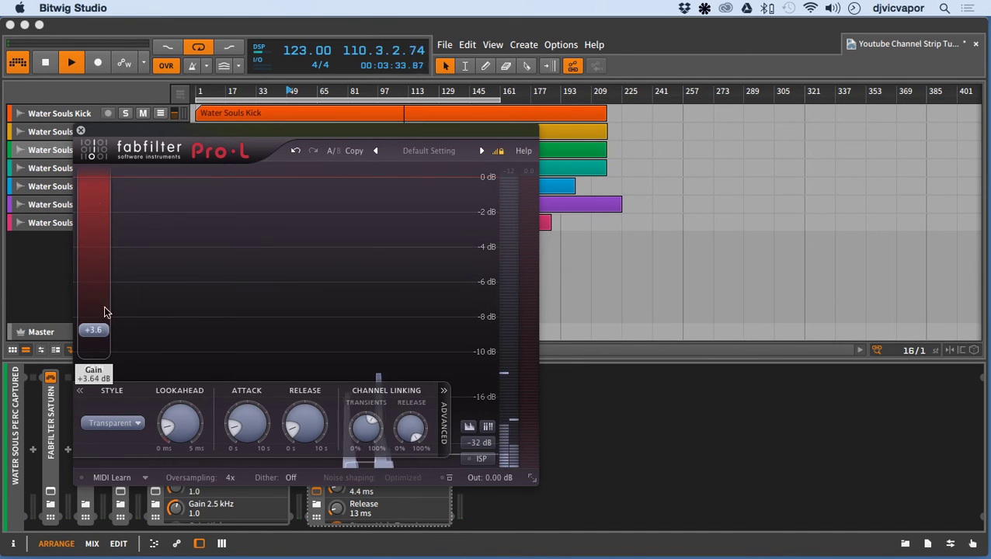
click(80, 130)
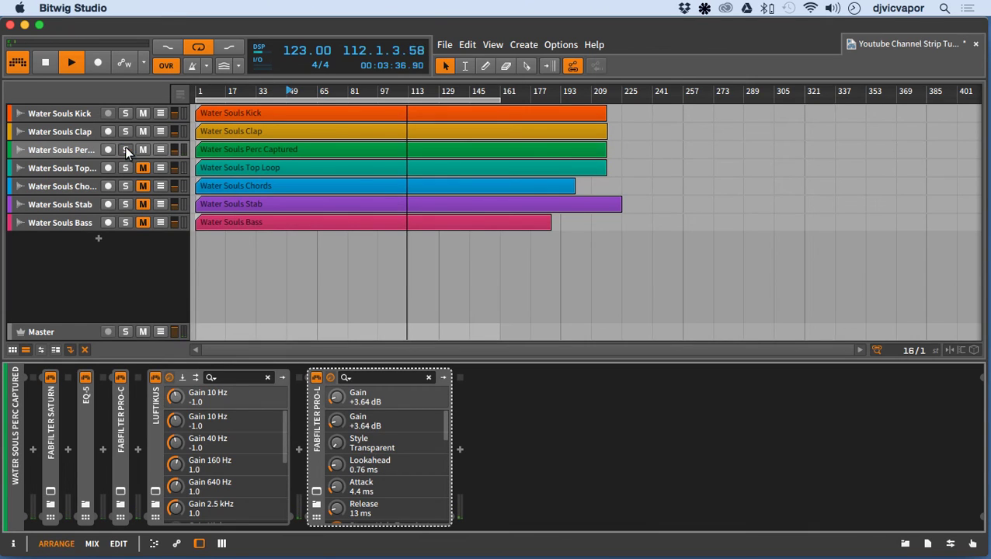
Step: Collapse the Luftikus and Pro-L devices in the Perc Captured track's chain
click(160, 422)
click(186, 426)
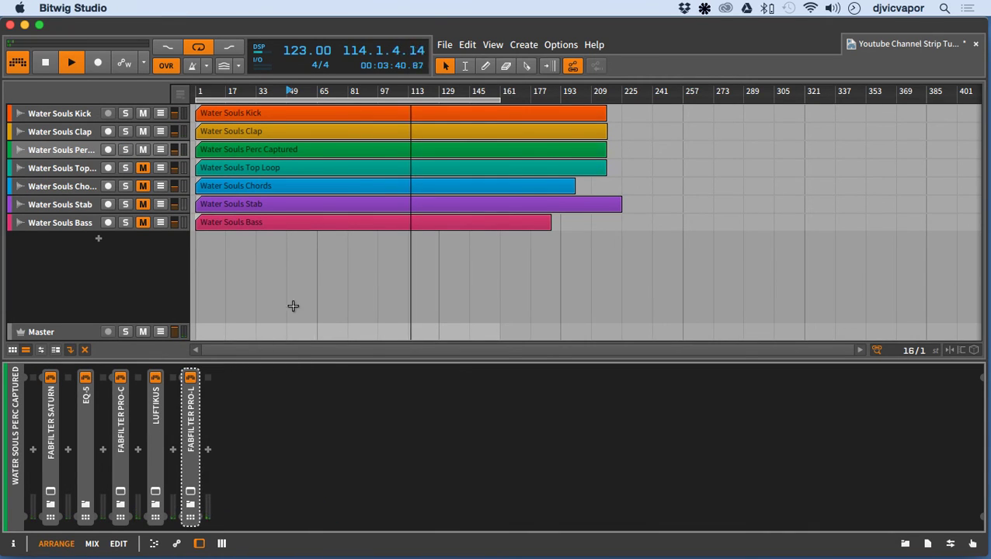
Step: Check the track levels in the mixer, stop playback, and return to the arrangement view
click(93, 544)
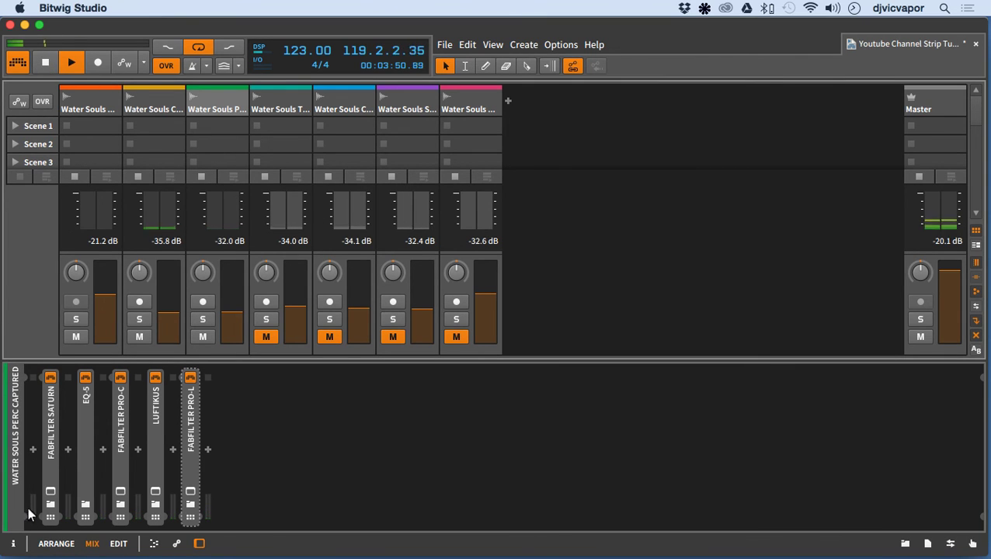
click(56, 544)
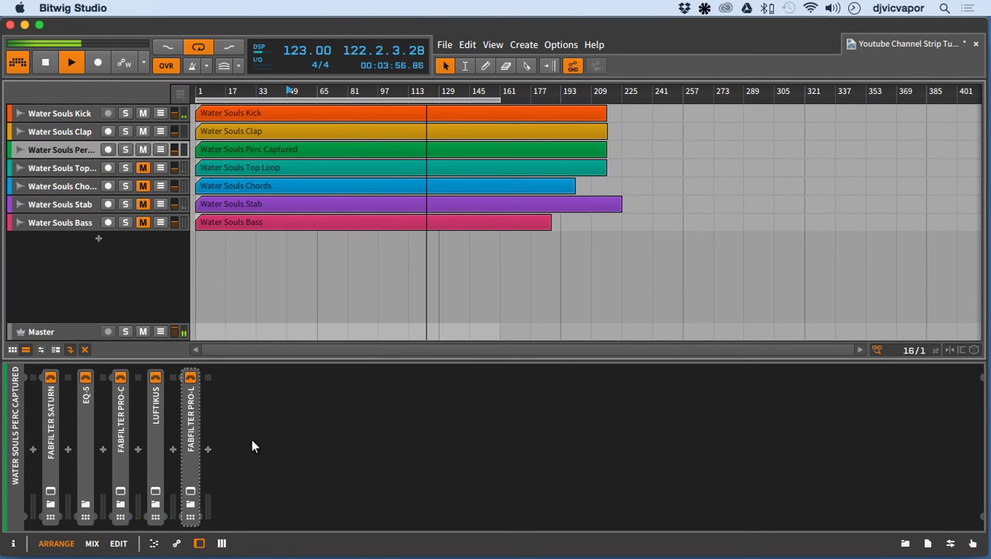
key(space)
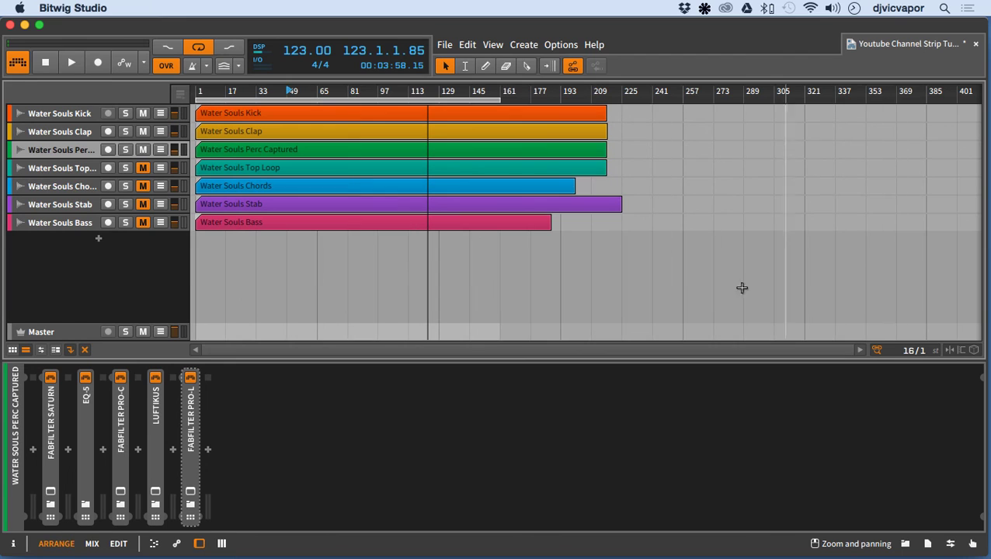
click(92, 545)
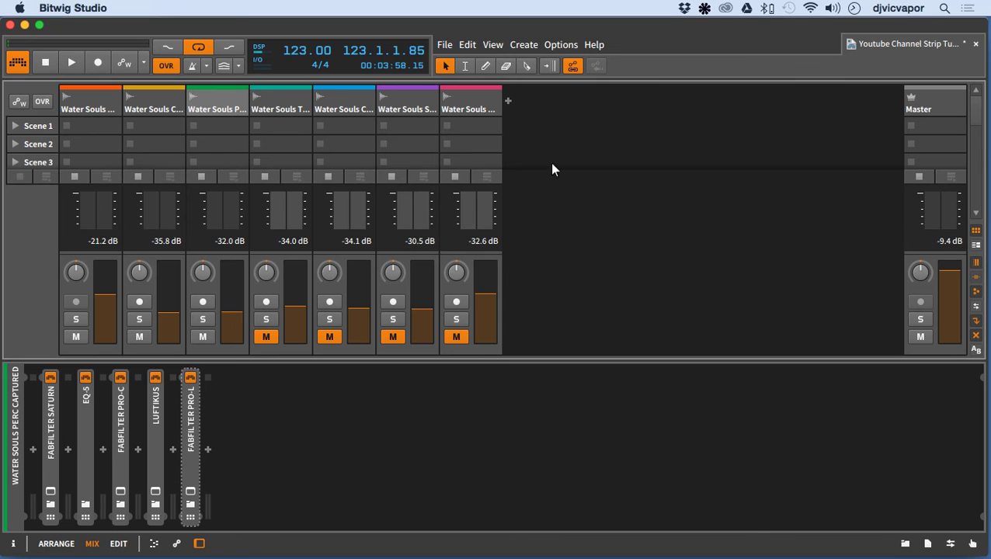
click(66, 544)
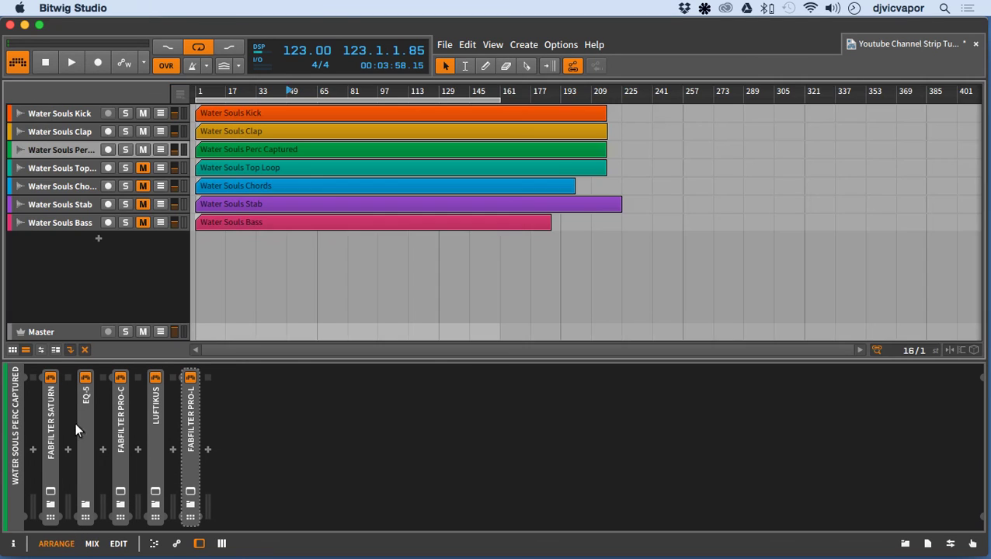
Step: Unmute the Top Loop, Chords, Stab and Bass tracks
click(142, 168)
click(142, 186)
click(142, 204)
click(142, 223)
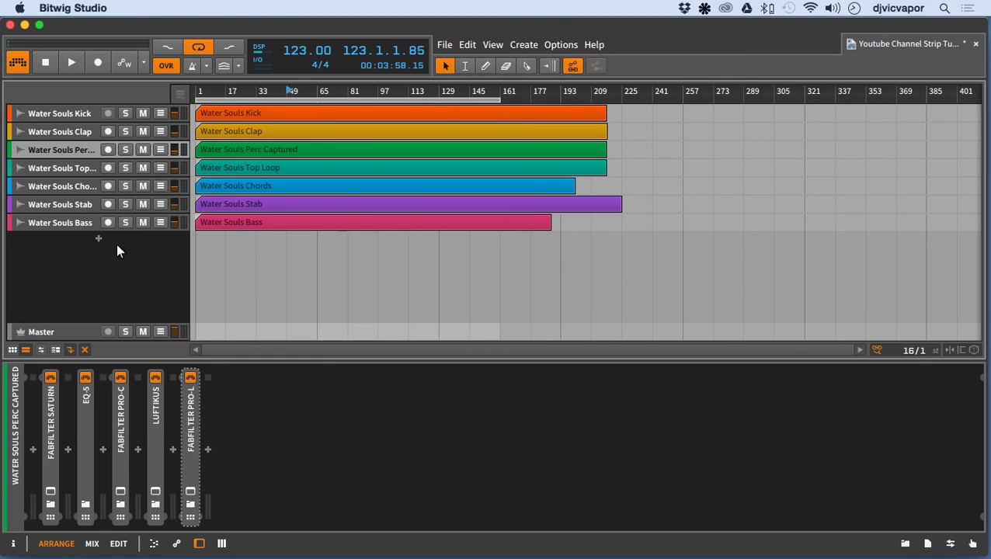
Step: Play the arrangement from about bar 38 while viewing the device chains of Top Loop, Chords, Stab and Bass
click(266, 91)
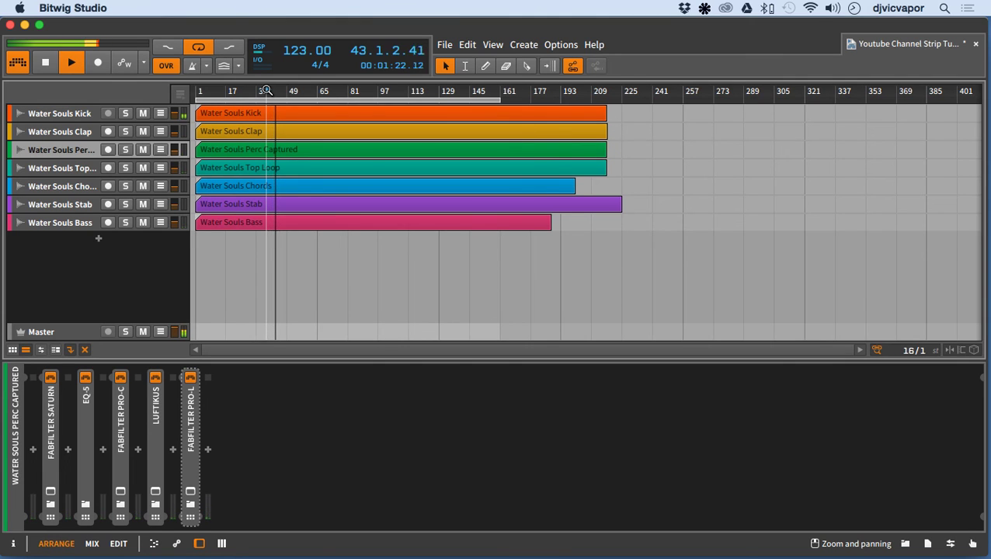
click(54, 162)
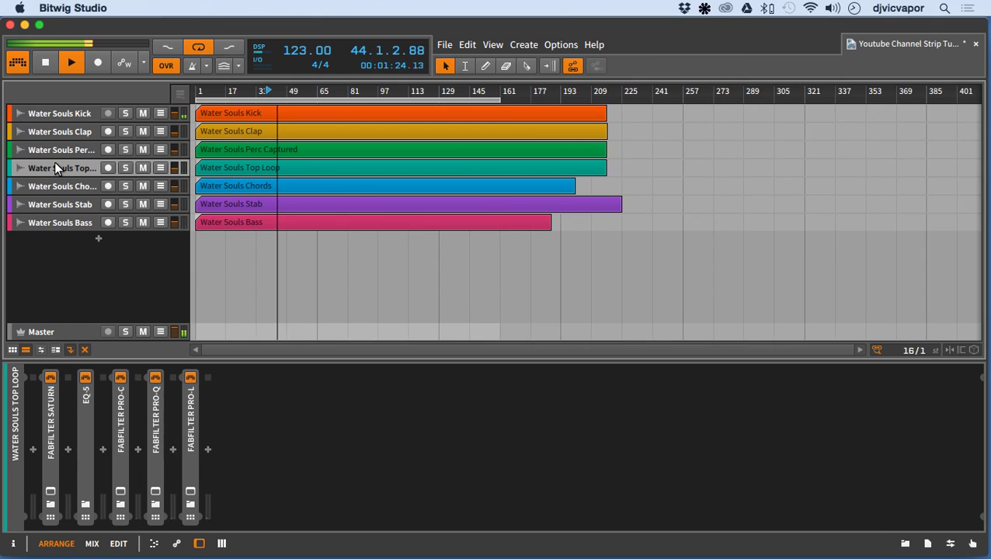
click(55, 186)
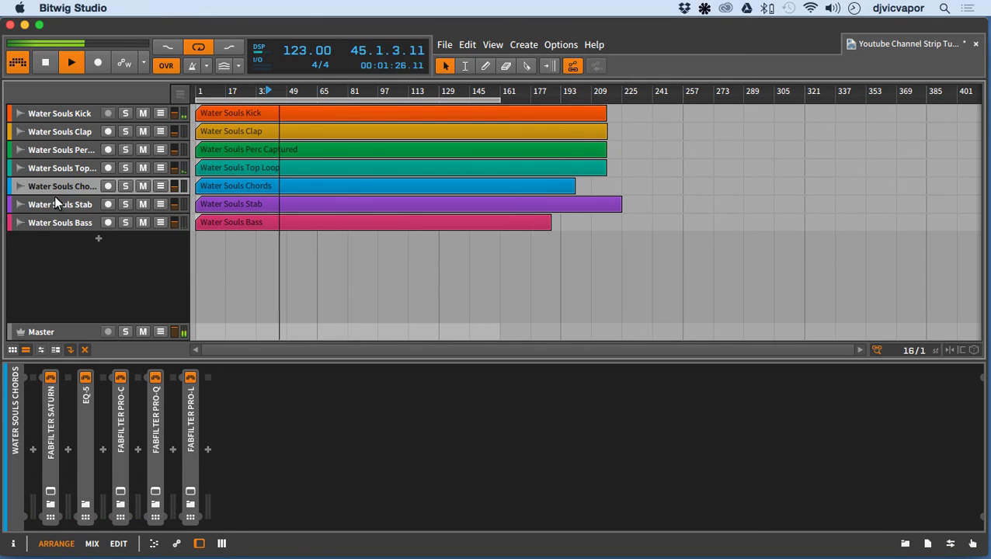
click(53, 201)
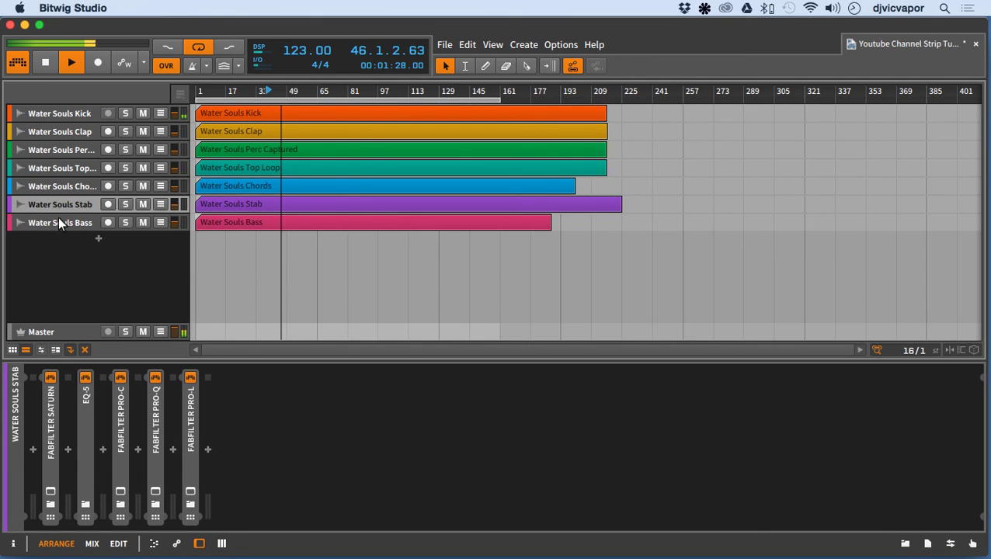
click(59, 221)
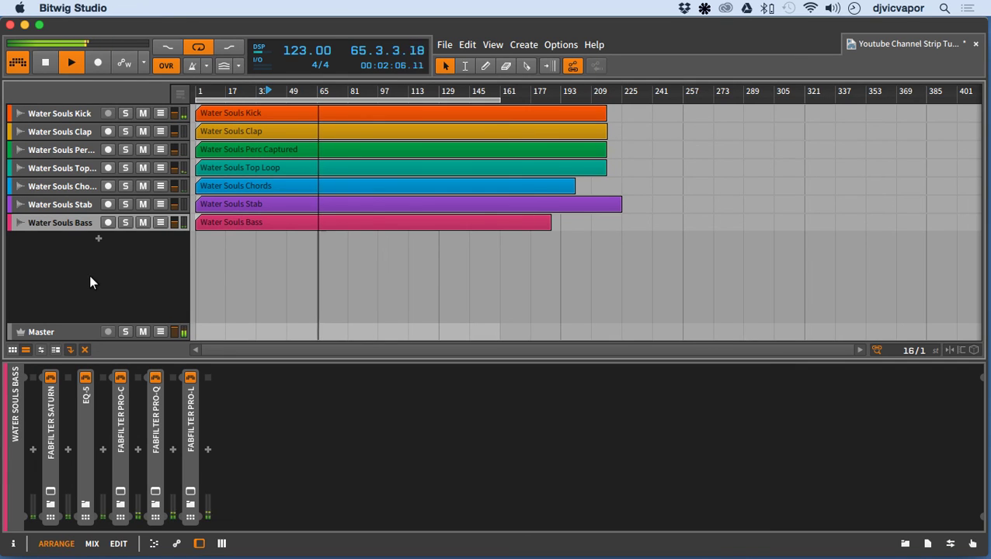
Step: Review the device chains of the Kick, Clap and Perc Captured tracks during playback
click(76, 114)
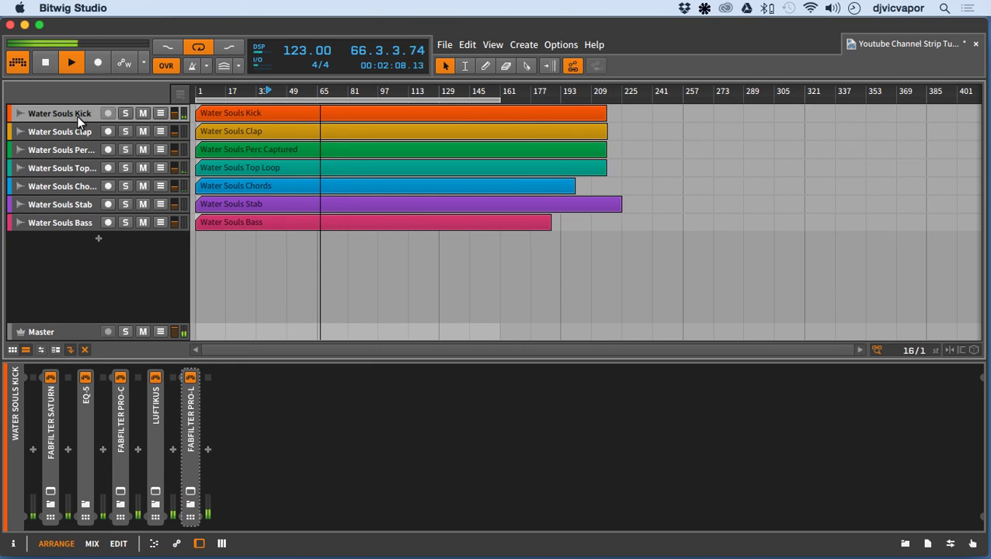
click(77, 134)
click(77, 143)
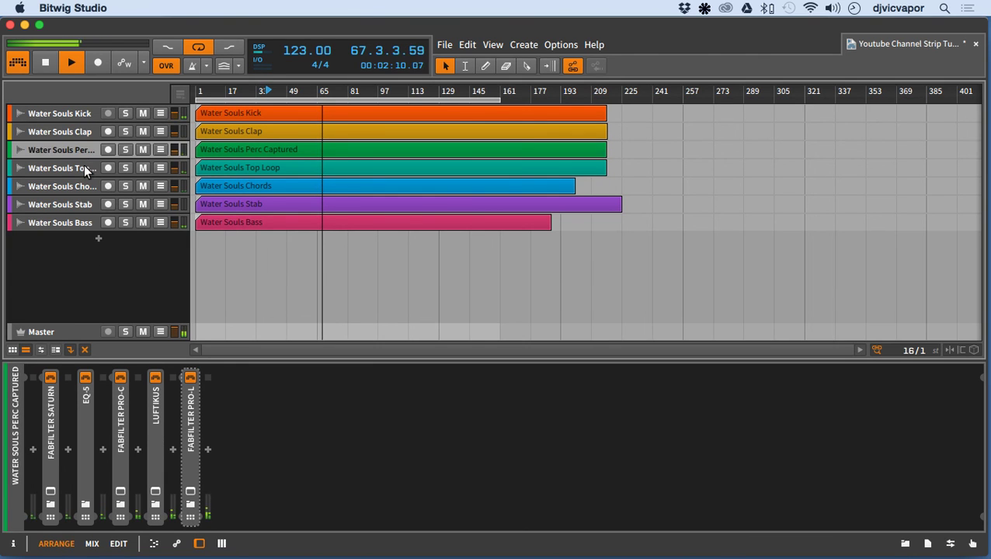
Step: Review the device chains of the Top Loop, Chords, Stab and Bass tracks during playback
click(83, 166)
click(81, 186)
click(81, 207)
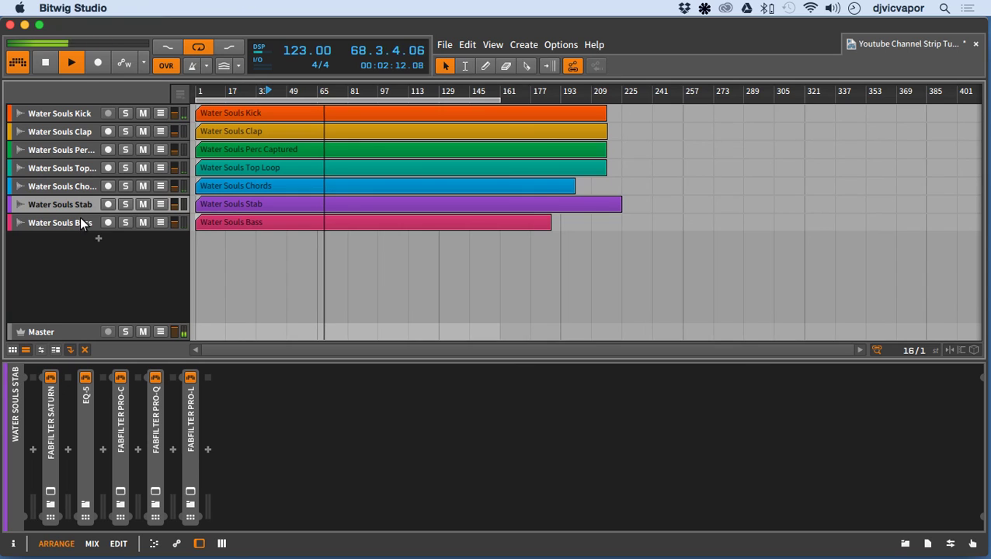
click(80, 223)
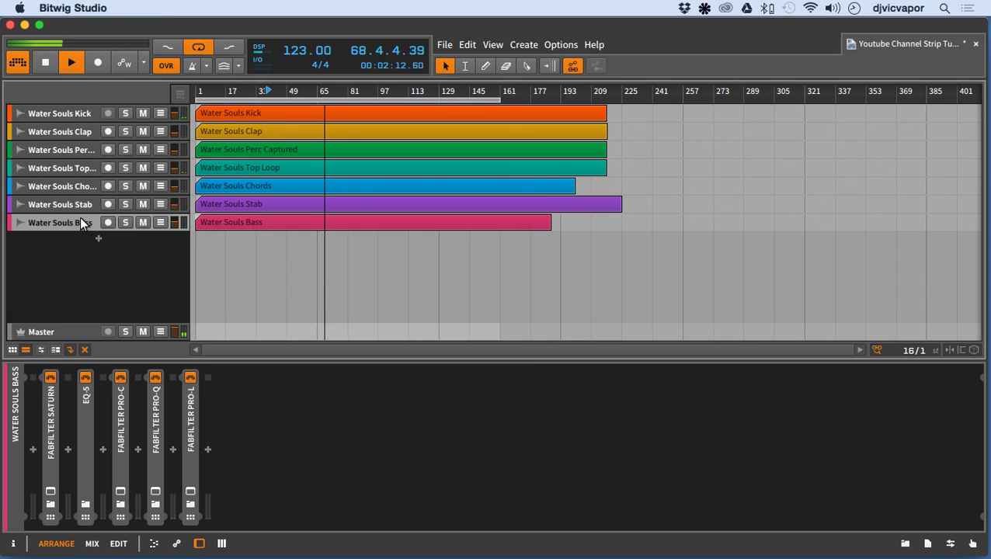
Step: Lower the Kick track's volume slightly in the mixer while the full mix plays
click(92, 544)
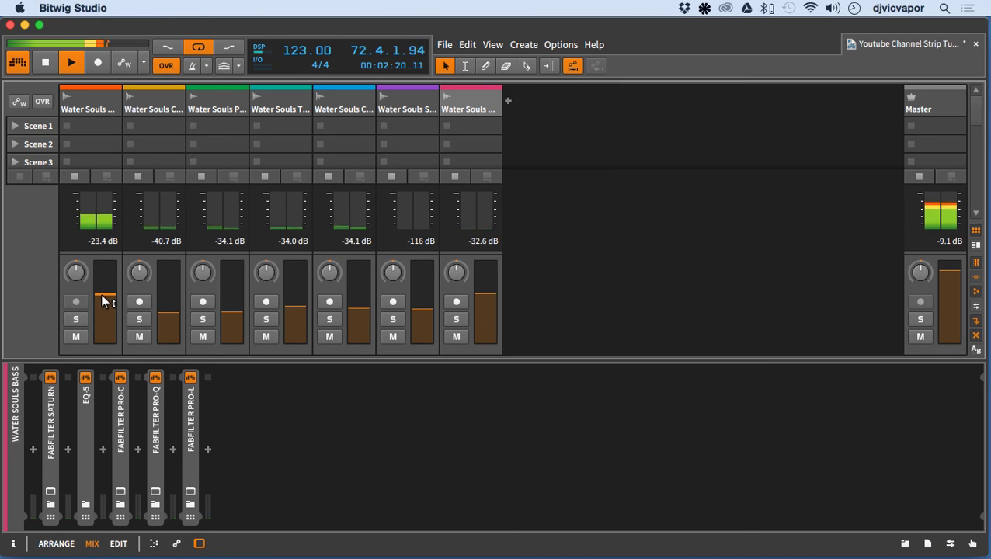
mouse_move(102, 301)
drag(101, 302, 109, 303)
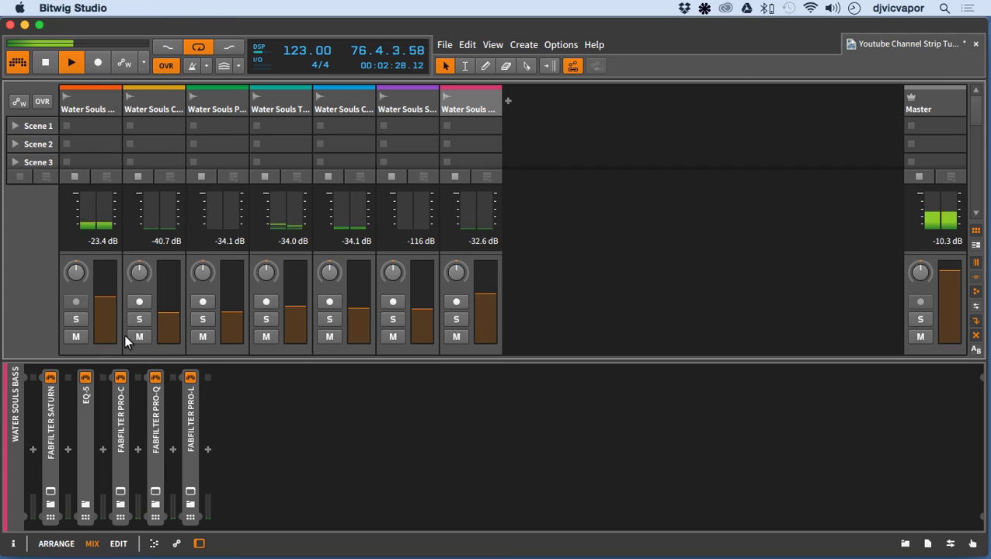
Step: Return to the arrangement view, play the full mix from about bar 120, and stop playback
click(55, 544)
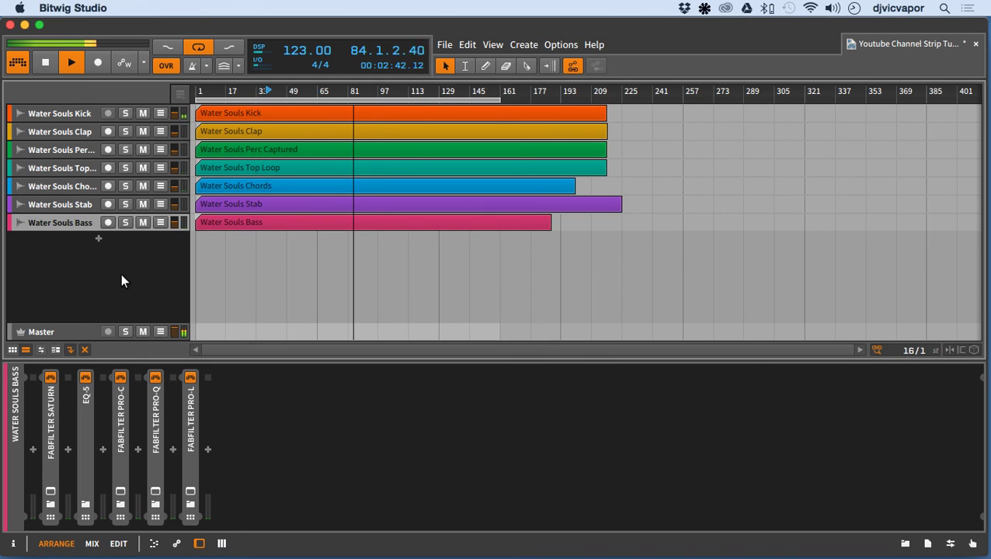
click(423, 92)
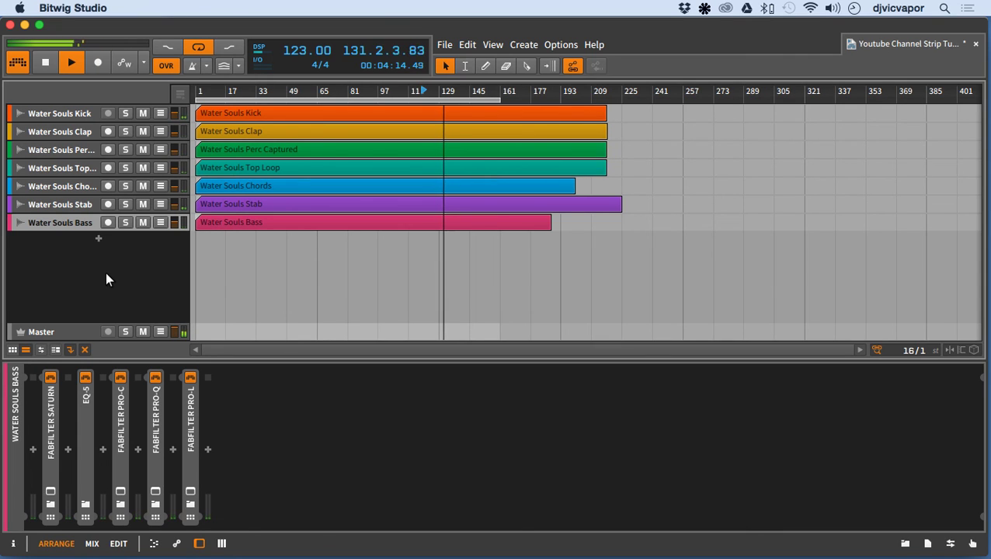
key(space)
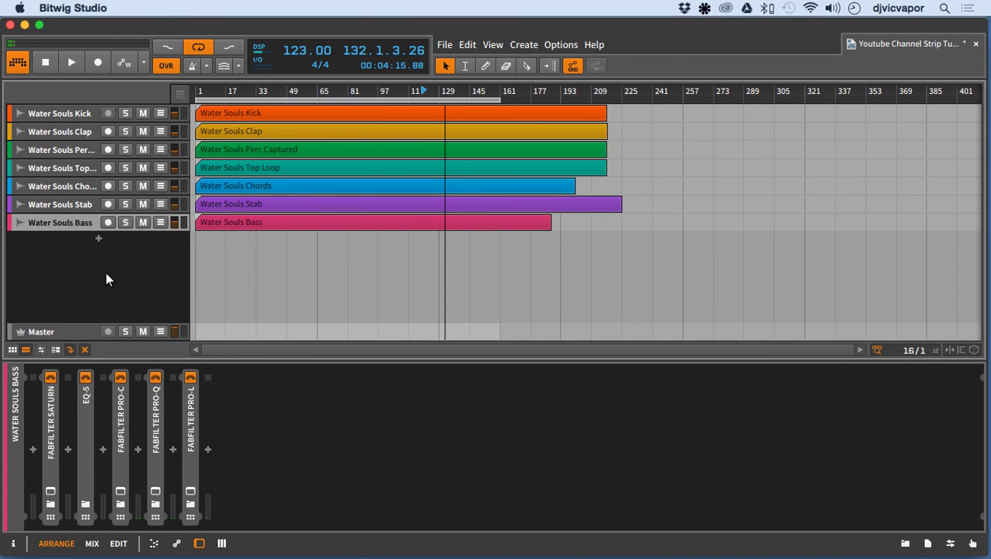